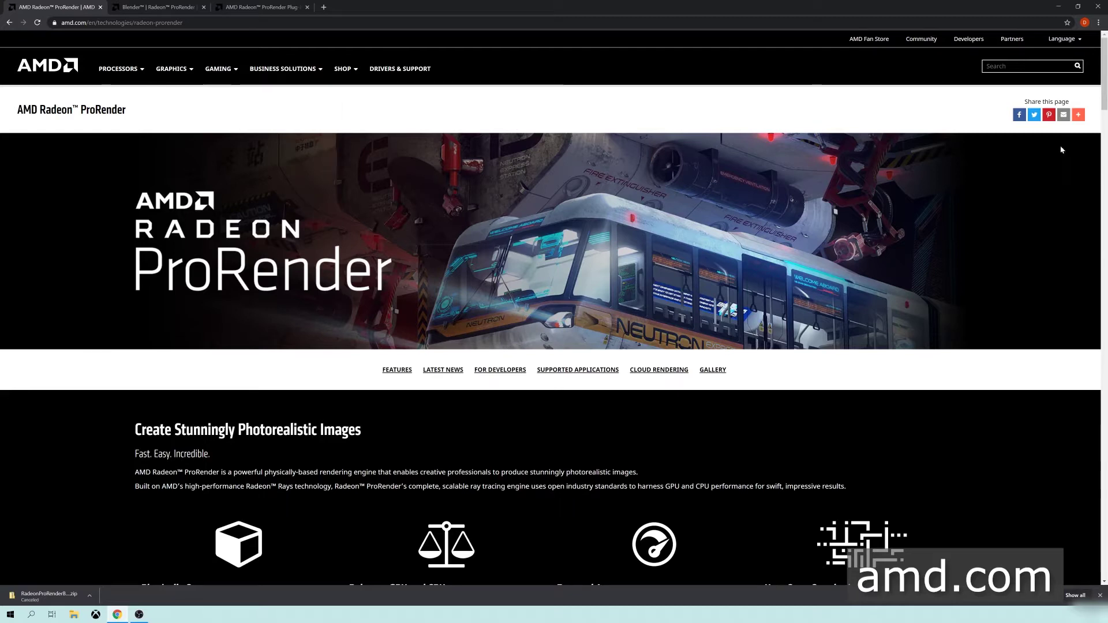
# Step: Scroll to the Plug-Ins section and open the Blender plug-in's LEARN MORE page
pyautogui.scroll(-4, 636, 319)
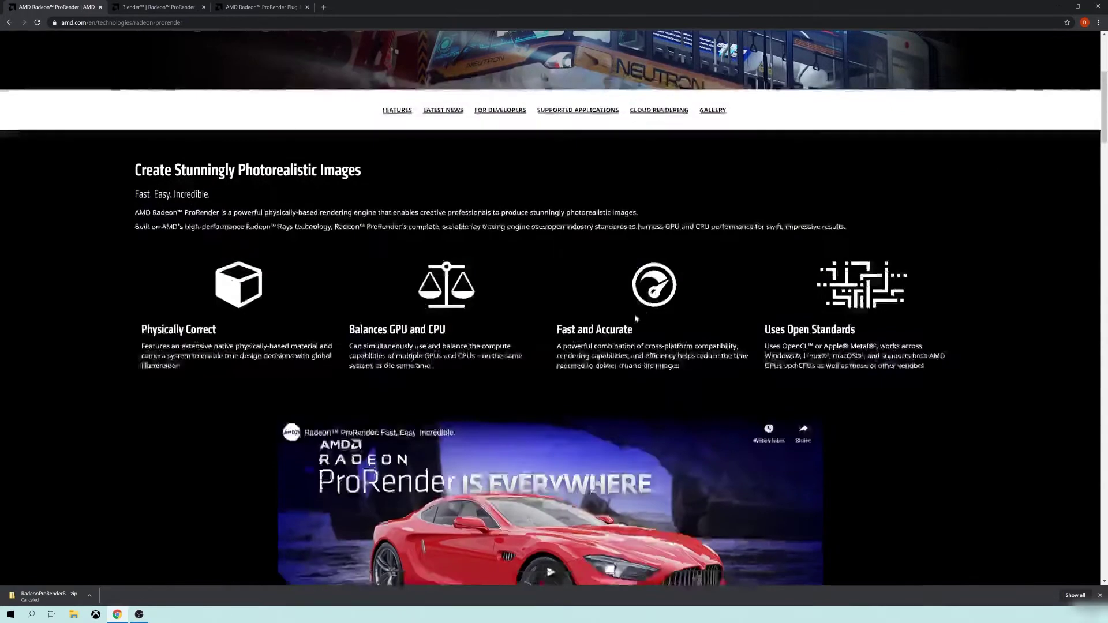
pyautogui.scroll(3, 636, 318)
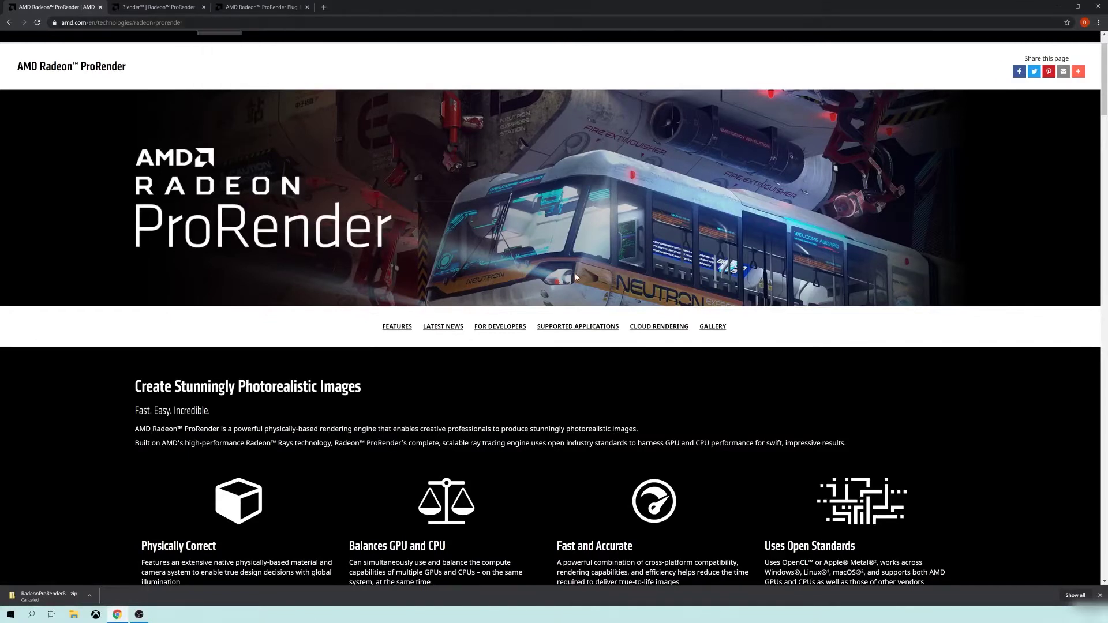
pyautogui.scroll(-8, 504, 280)
pyautogui.scroll(-10, 424, 296)
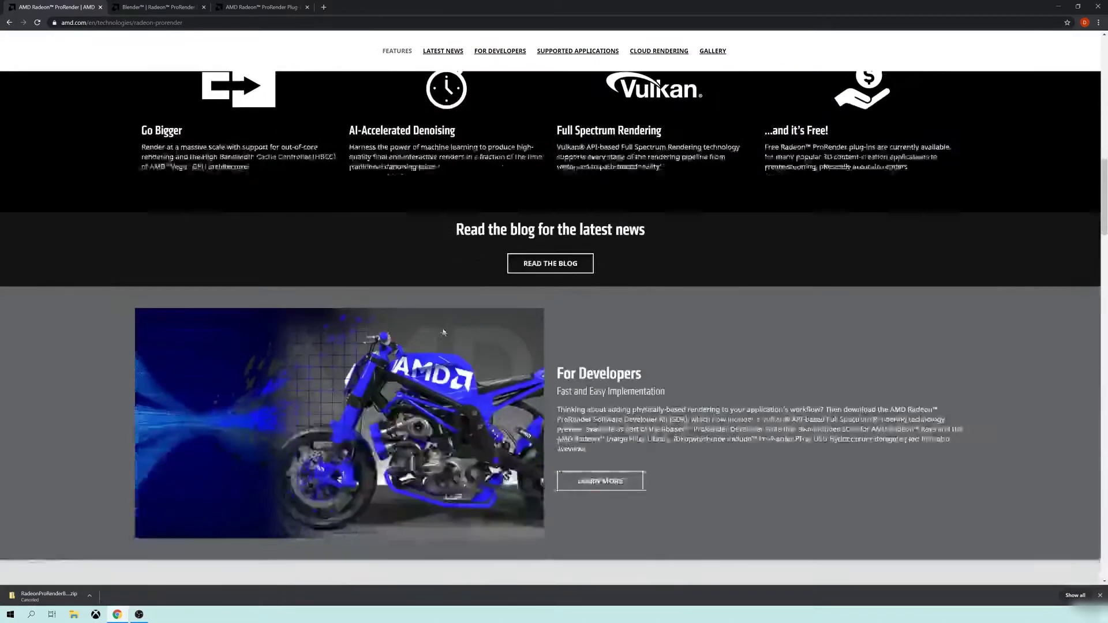
pyautogui.scroll(-4, 427, 296)
pyautogui.scroll(-5, 428, 295)
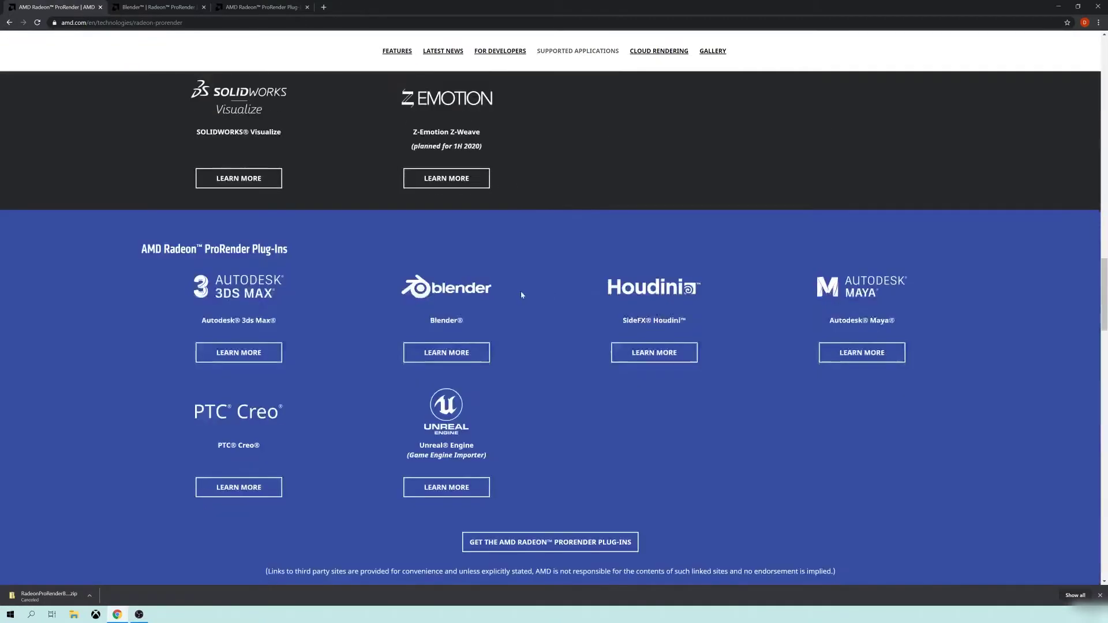
pyautogui.scroll(2, 338, 216)
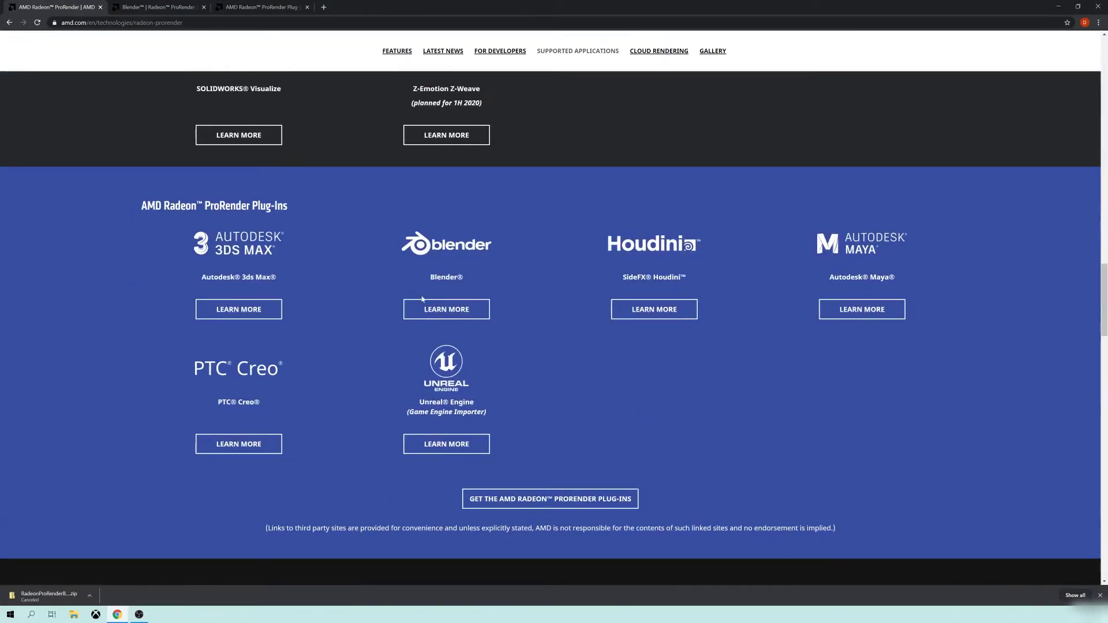
pyautogui.click(446, 309)
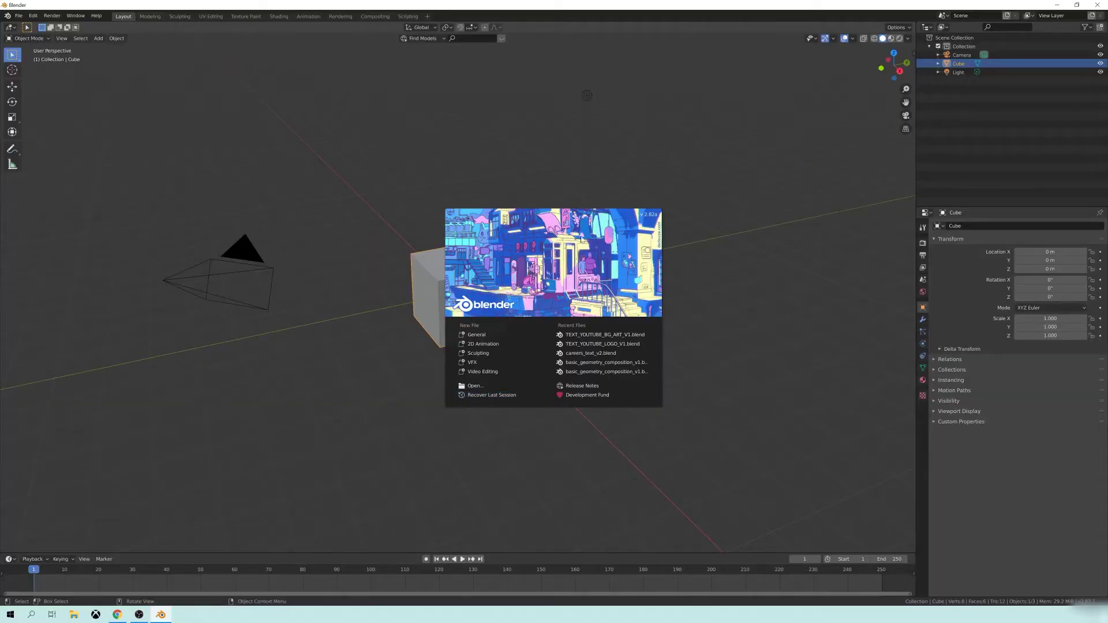
# Step: Close the splash screen, orbit around the default cube, and show the Eevee render settings
pyautogui.click(707, 205)
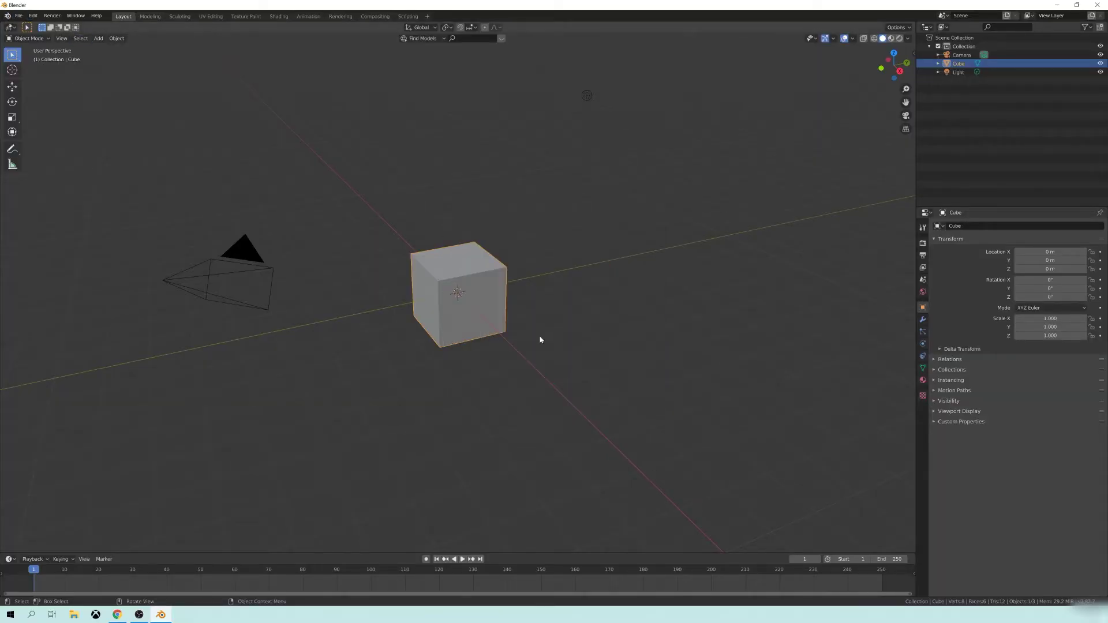
pyautogui.moveTo(539, 339); pyautogui.dragTo(293, 200, button='middle')
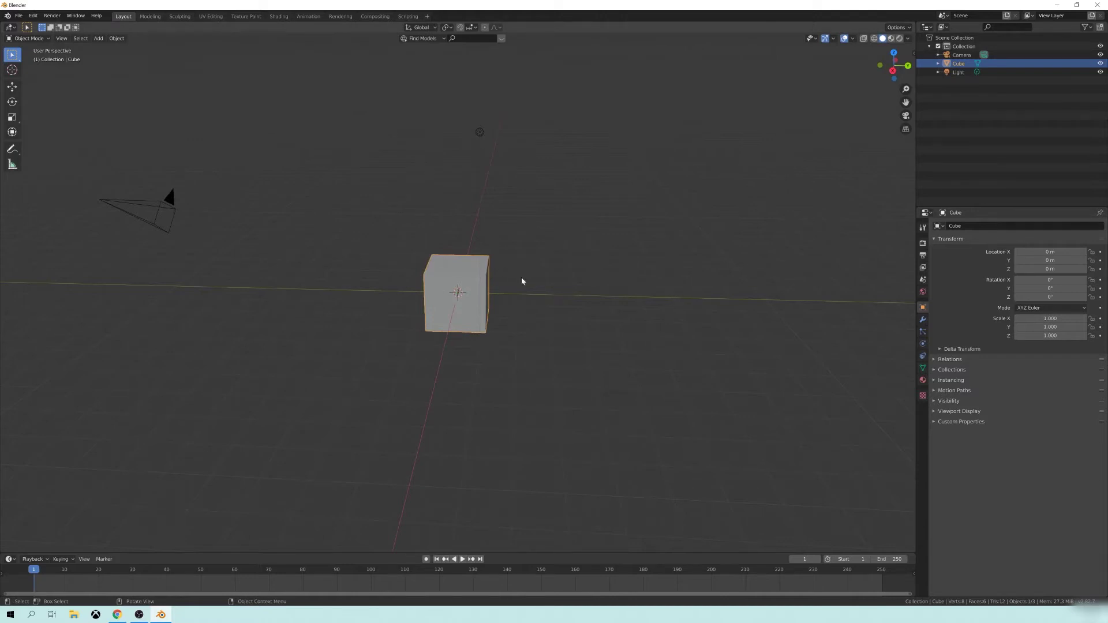
pyautogui.moveTo(509, 311); pyautogui.dragTo(390, 196, button='middle')
pyautogui.moveTo(421, 319); pyautogui.dragTo(544, 283, button='middle')
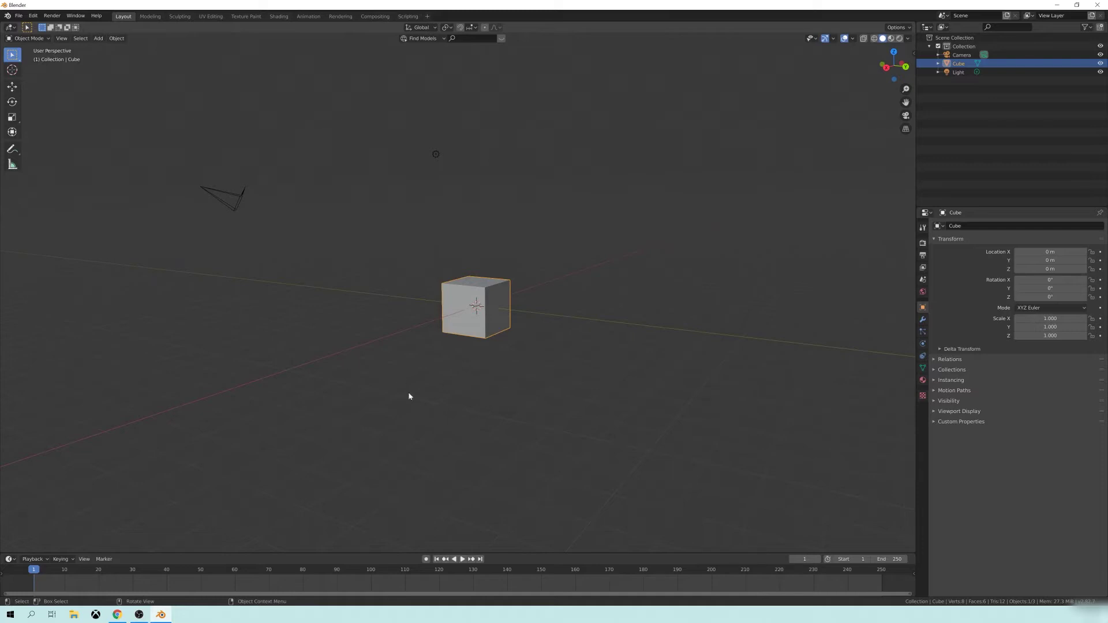
pyautogui.click(924, 243)
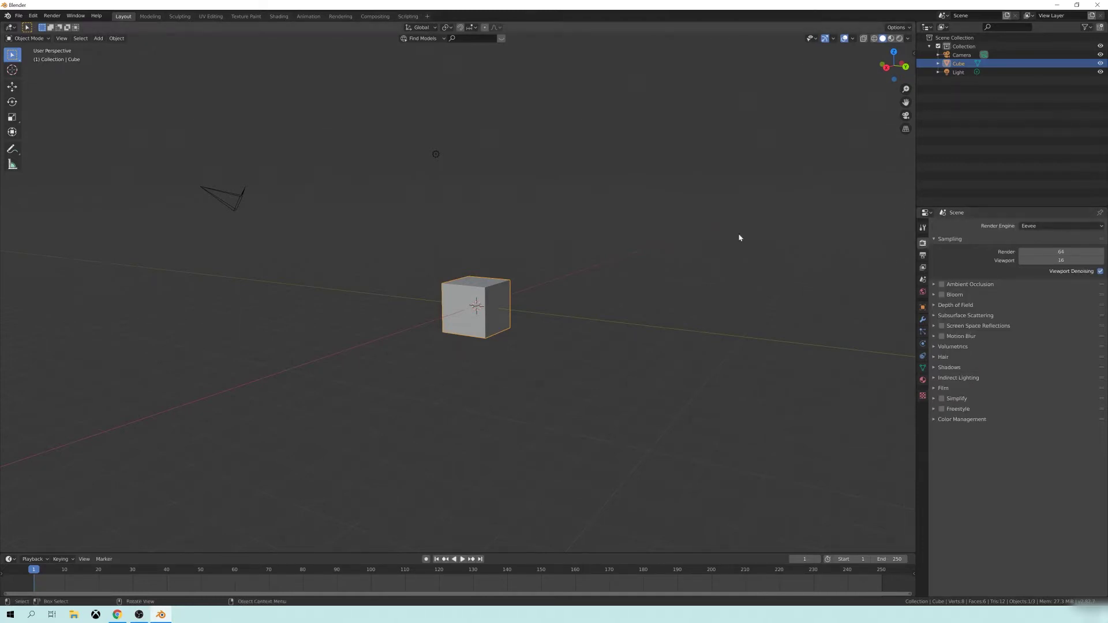
# Step: Add a plane and scale it to a large ground plane
pyautogui.moveTo(508, 324); pyautogui.dragTo(485, 336, button='middle')
pyautogui.hotkey('shift', 'a')
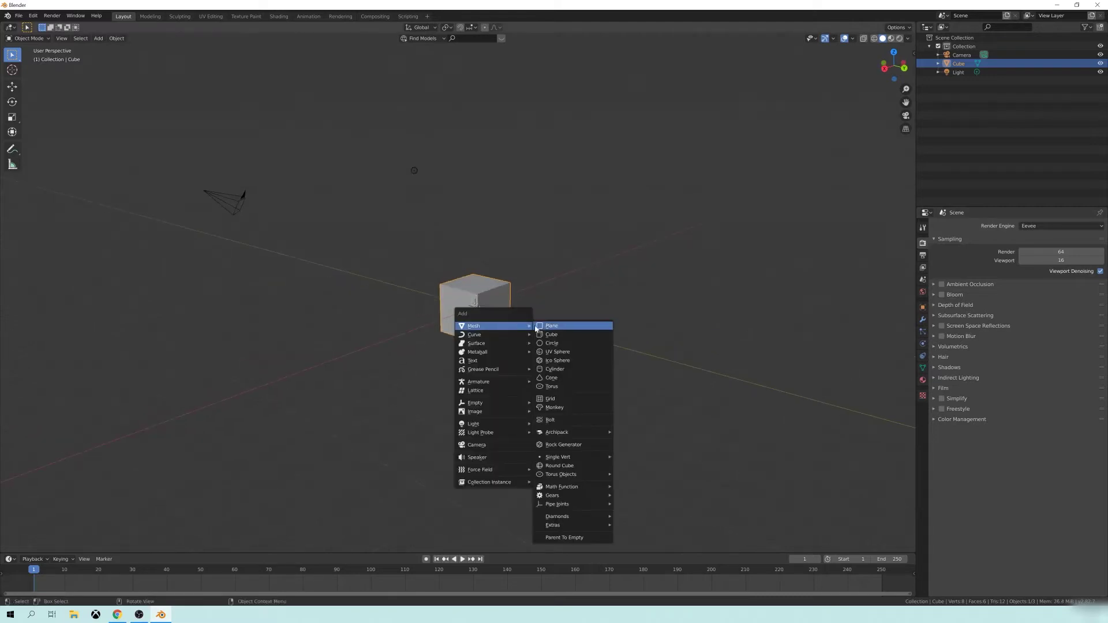
pyautogui.click(545, 325)
pyautogui.press('s')
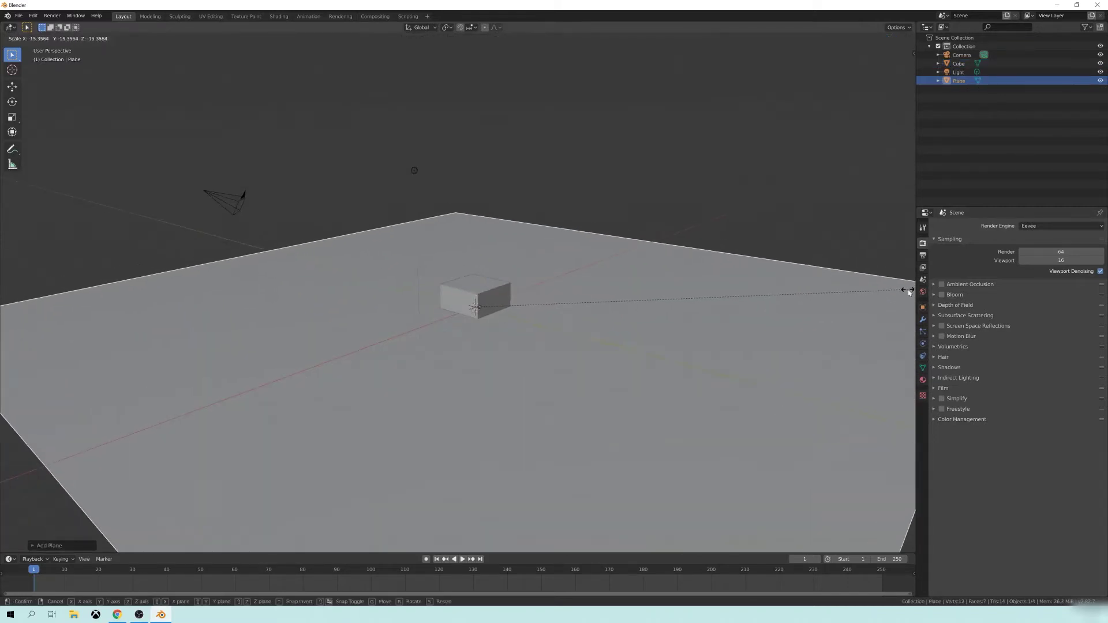
pyautogui.click(903, 284)
pyautogui.moveTo(902, 285); pyautogui.dragTo(771, 324, button='middle')
# Step: Lift the cube straight up along Z above the ground plane
pyautogui.click(489, 291)
pyautogui.press('g')
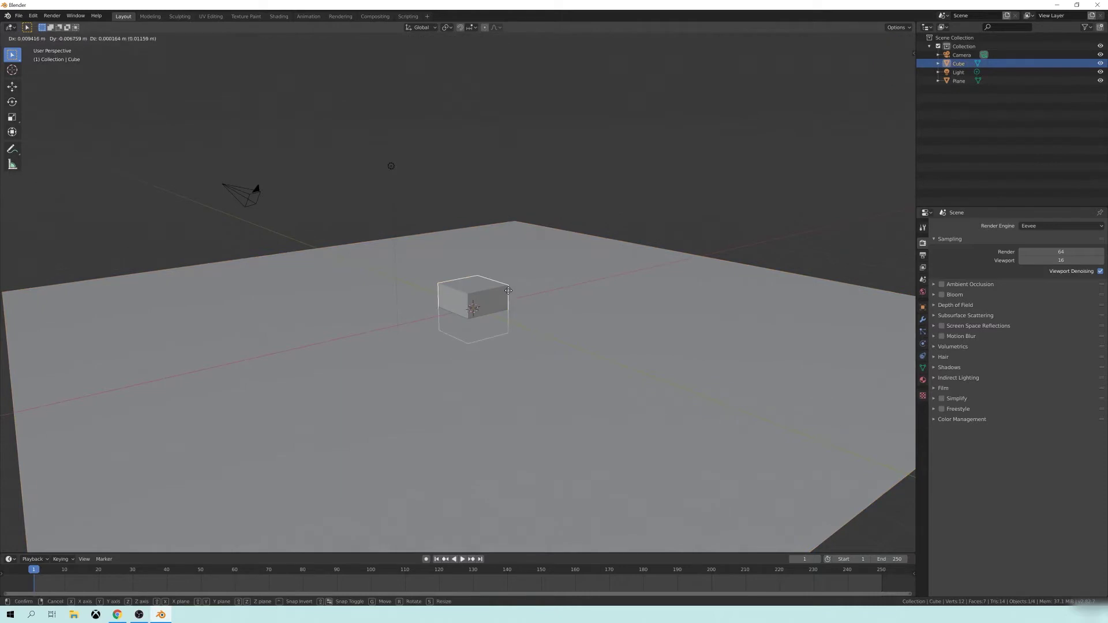
pyautogui.press('z')
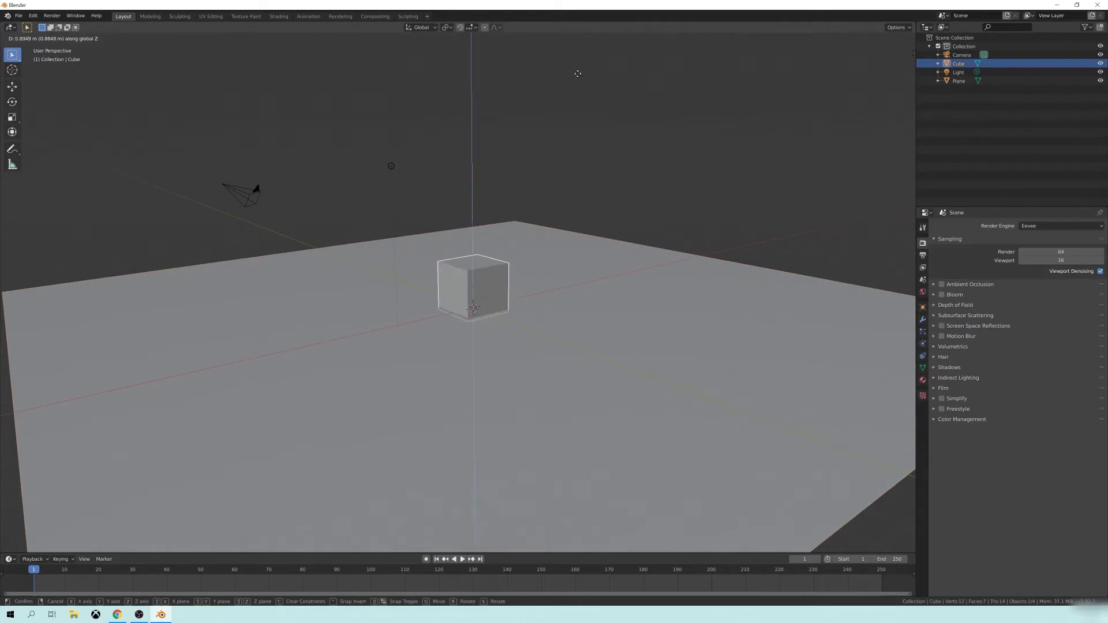
pyautogui.click(583, 74)
# Step: Set the cube's material surface to Glass BSDF
pyautogui.moveTo(591, 161); pyautogui.dragTo(583, 282, button='middle')
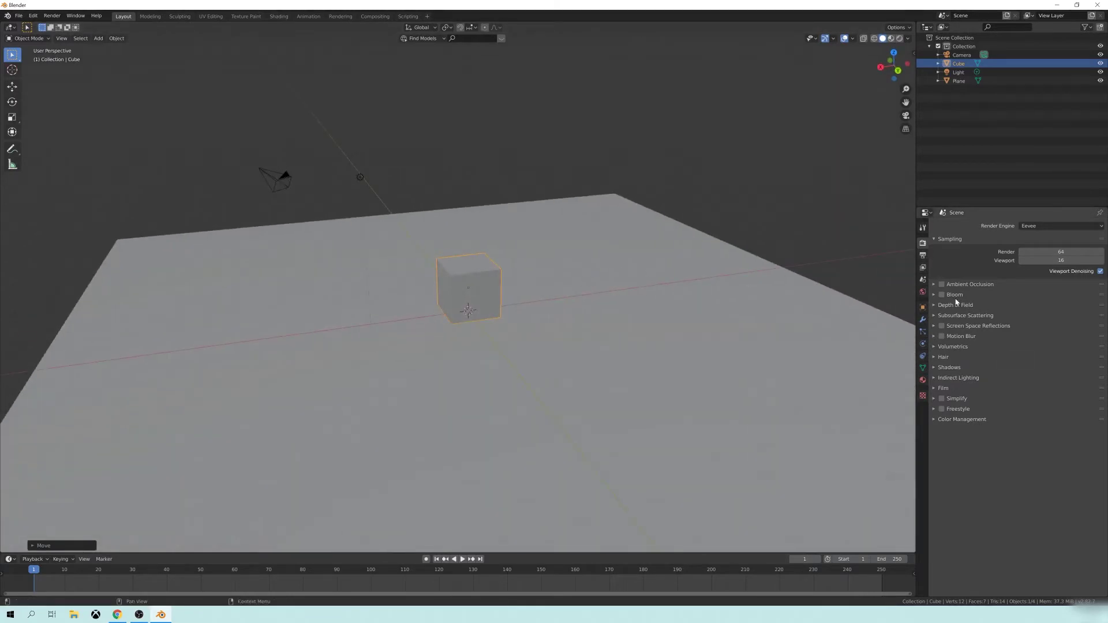
pyautogui.moveTo(618, 323); pyautogui.dragTo(594, 329, button='middle')
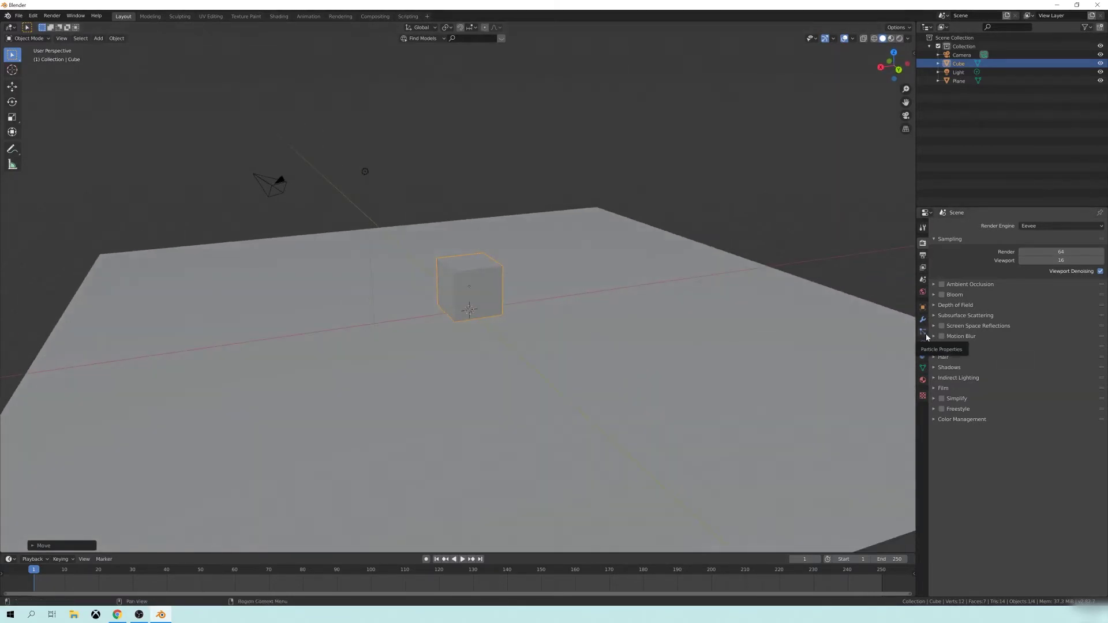
pyautogui.moveTo(438, 254); pyautogui.dragTo(462, 260, button='middle')
pyautogui.click(923, 380)
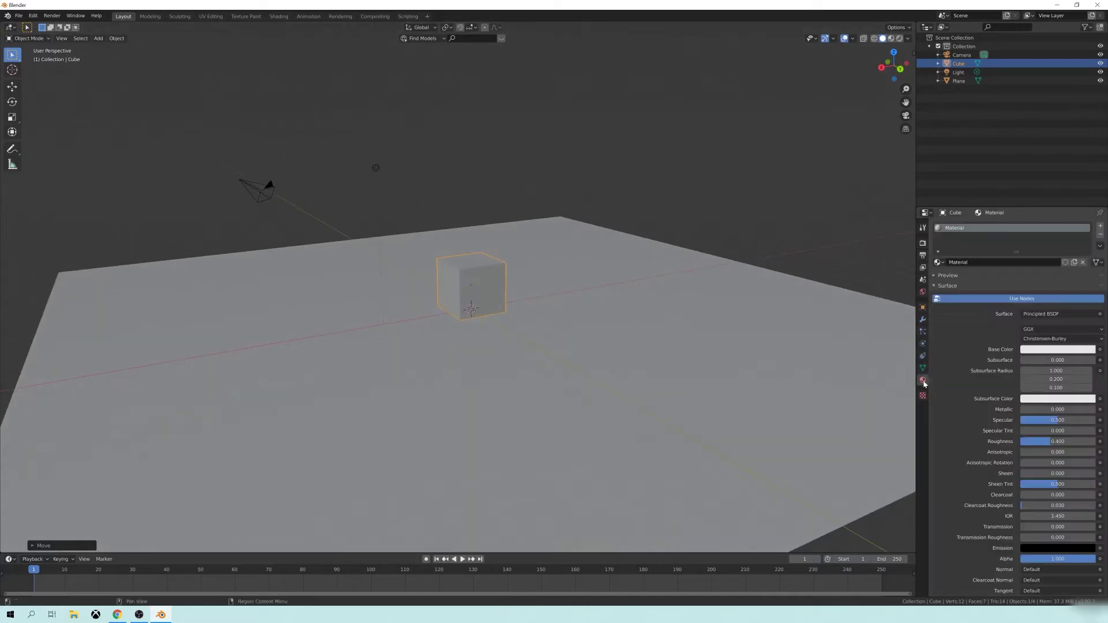
pyautogui.click(1048, 315)
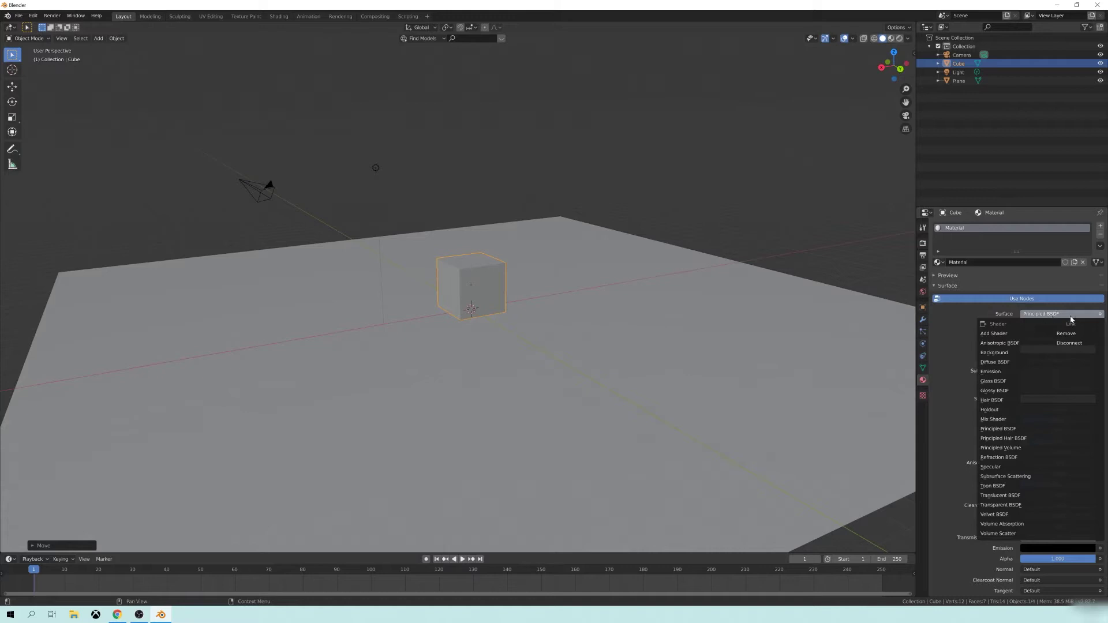
pyautogui.click(993, 381)
pyautogui.moveTo(676, 320); pyautogui.dragTo(649, 314, button='middle')
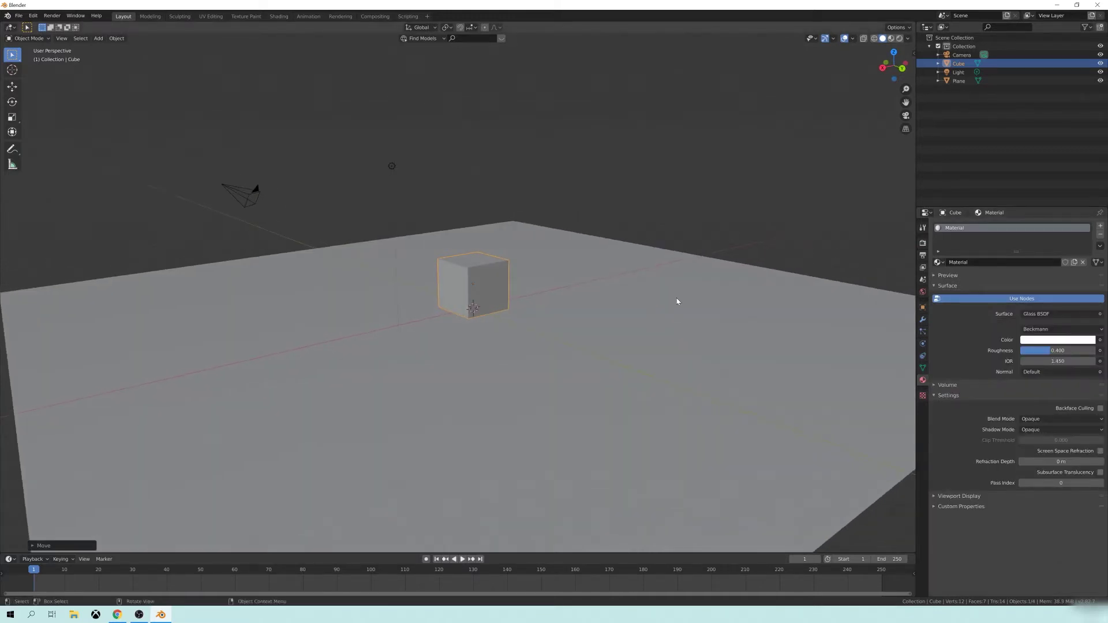
pyautogui.click(675, 302)
# Step: Add a new material to the ground plane and switch the viewport to Rendered shading
pyautogui.click(1010, 265)
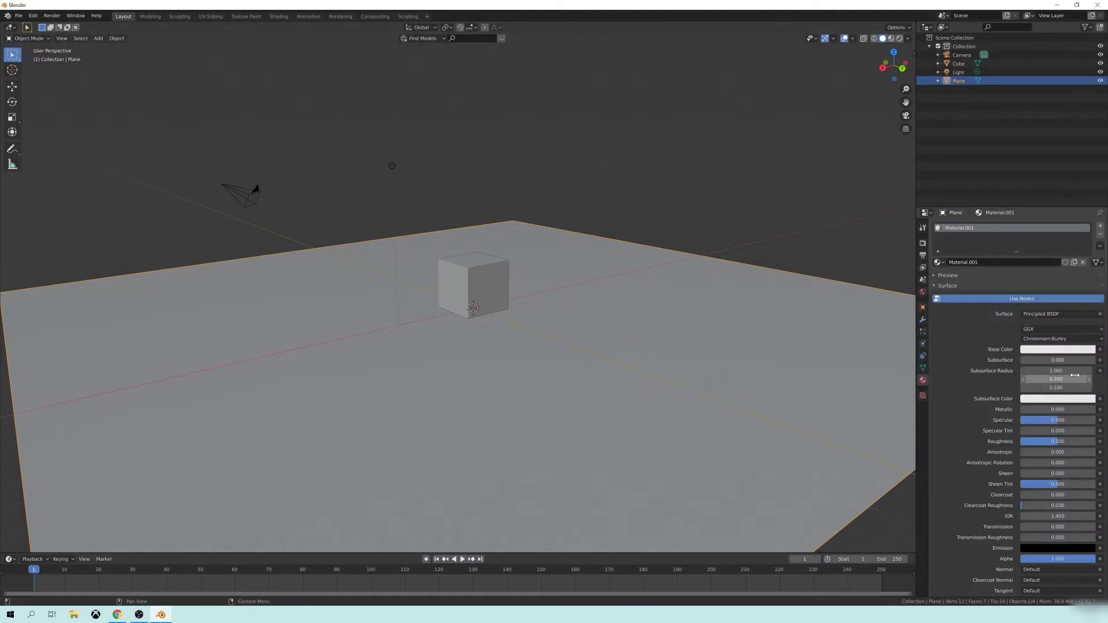
pyautogui.moveTo(693, 318); pyautogui.dragTo(512, 306, button='middle')
pyautogui.press('z')
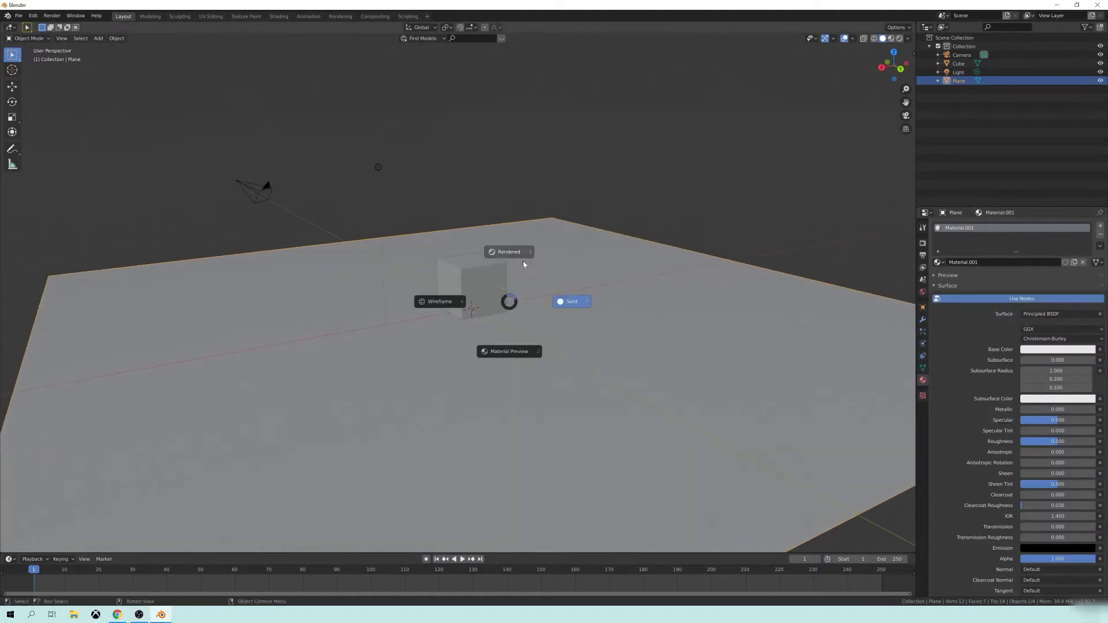
pyautogui.click(518, 257)
pyautogui.moveTo(688, 306)
pyautogui.mouseDown(button='middle')
pyautogui.moveTo(549, 314)
pyautogui.moveTo(436, 339)
pyautogui.moveTo(487, 324)
pyautogui.moveTo(425, 317)
pyautogui.moveTo(482, 315)
pyautogui.mouseUp(button='middle')
pyautogui.moveTo(551, 159); pyautogui.dragTo(447, 250, button='middle')
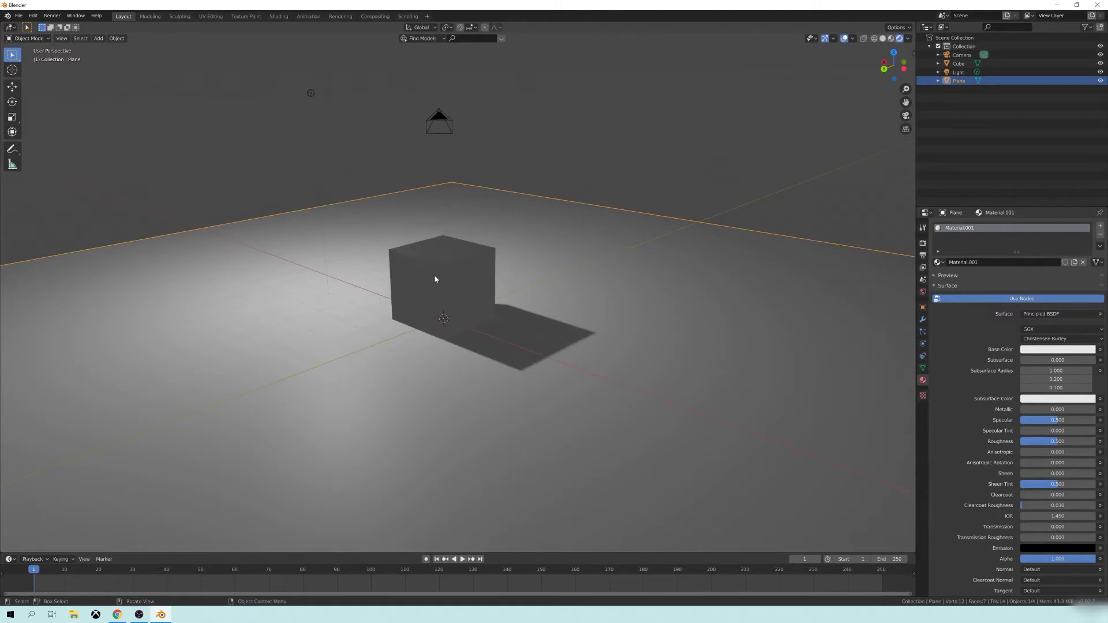
pyautogui.click(923, 243)
# Step: Enable Screen Space Reflections in the Eevee render settings
pyautogui.moveTo(520, 315); pyautogui.dragTo(896, 277, button='middle')
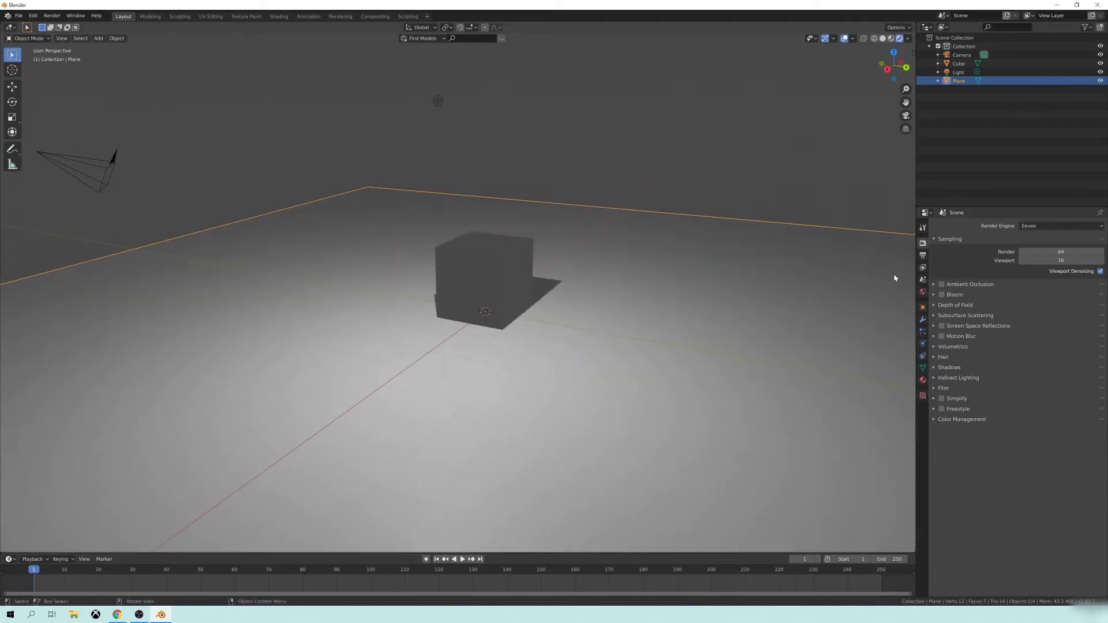
pyautogui.click(942, 326)
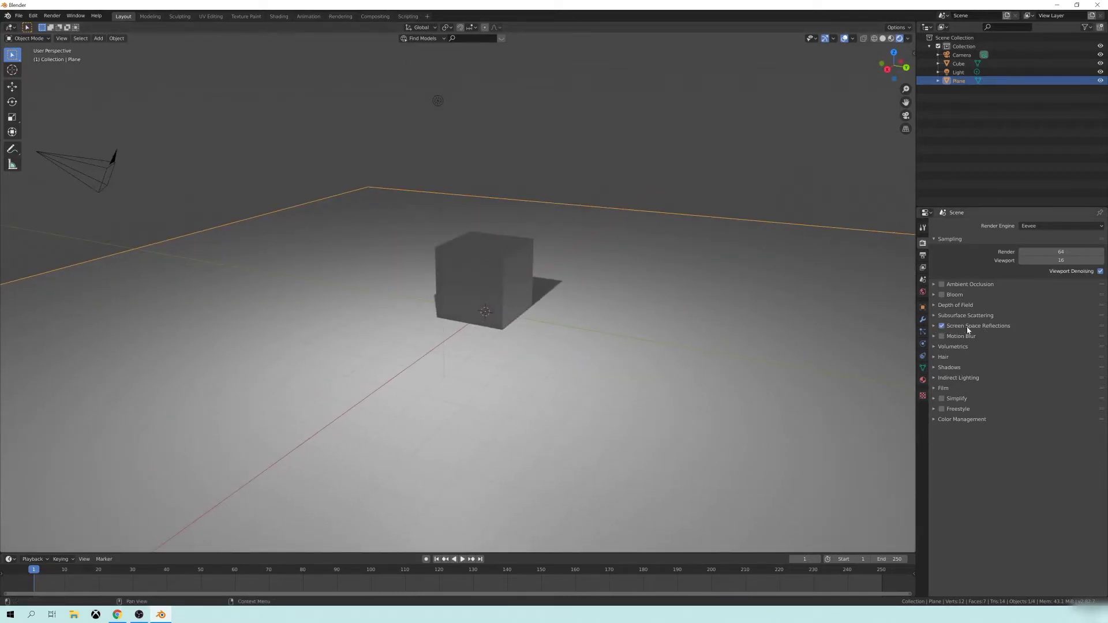
pyautogui.click(934, 327)
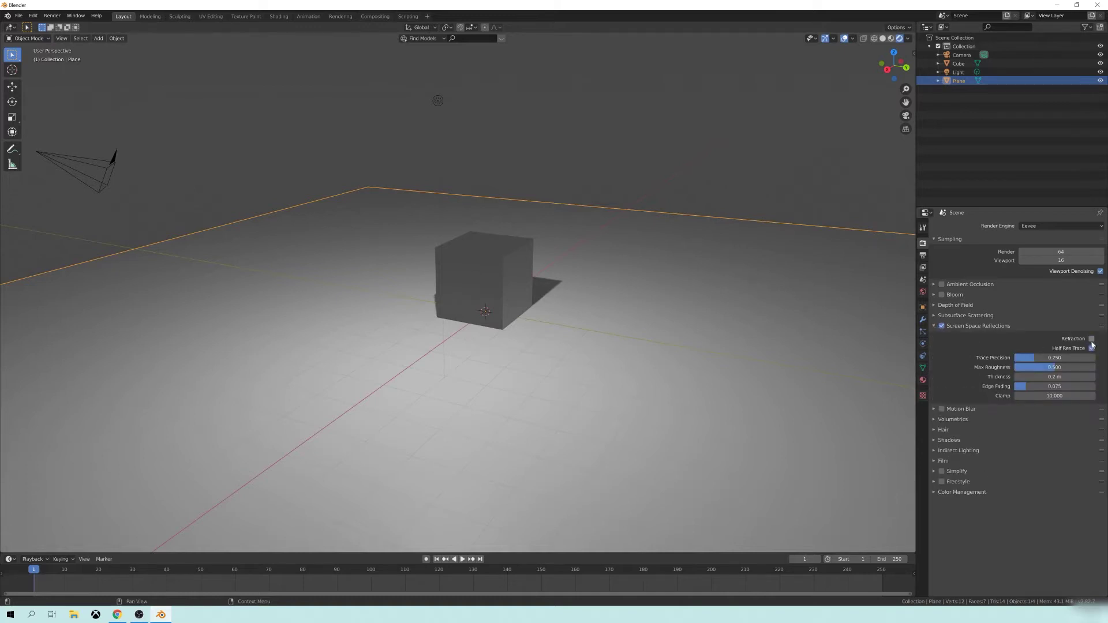
pyautogui.moveTo(520, 257); pyautogui.dragTo(505, 255, button='middle')
# Step: Turn on Screen Space Refraction in the glass cube's material settings
pyautogui.click(500, 262)
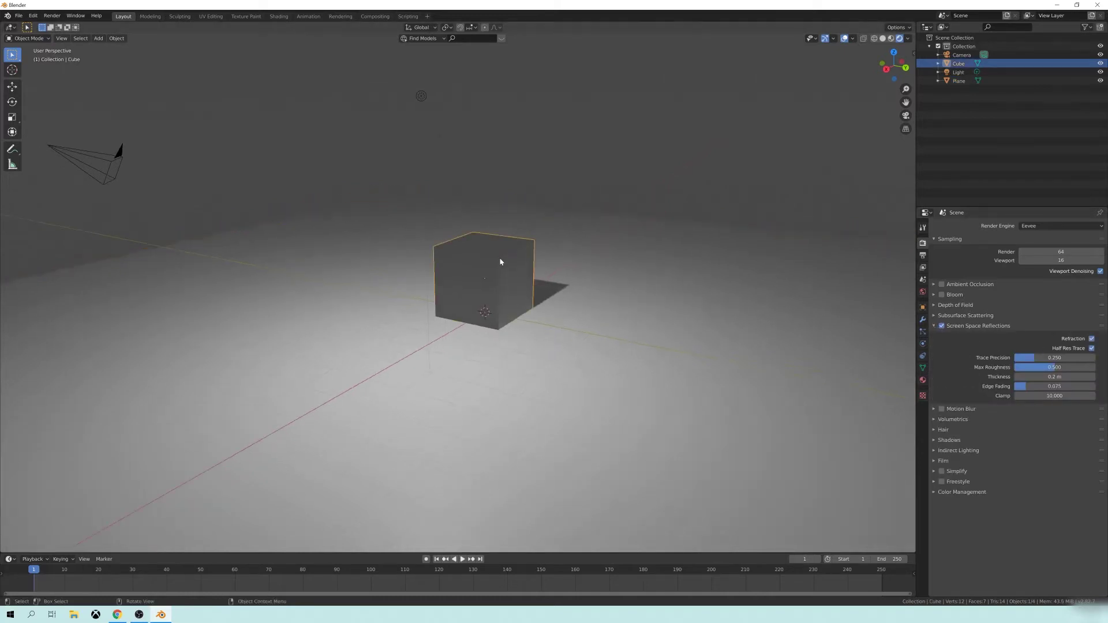
pyautogui.click(923, 380)
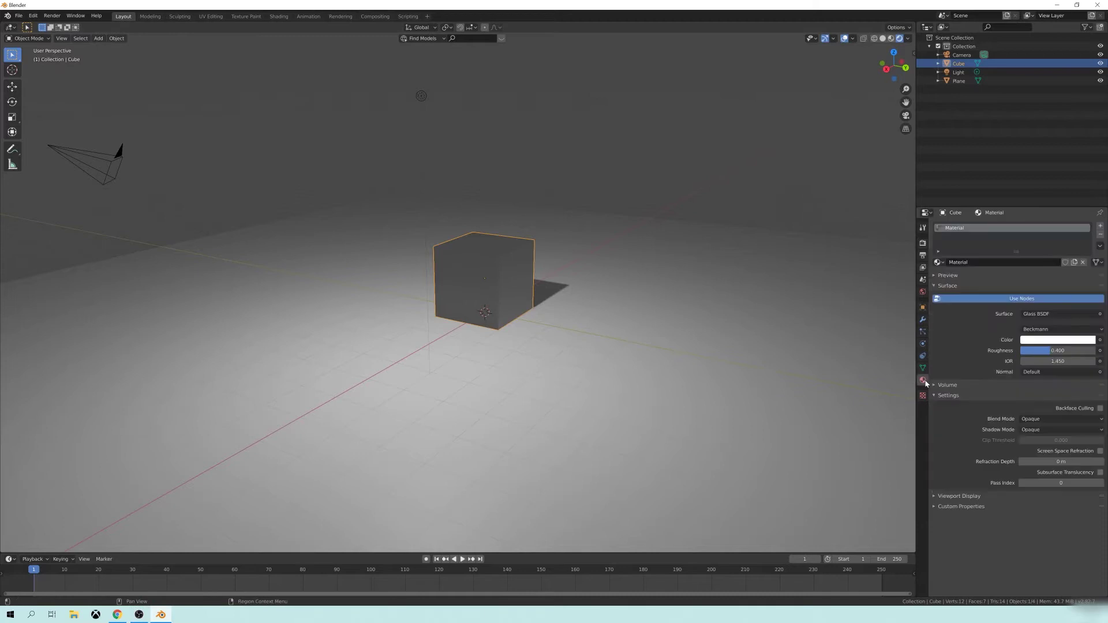
pyautogui.click(1101, 452)
pyautogui.moveTo(616, 322)
pyautogui.mouseDown(button='middle')
pyautogui.moveTo(589, 314)
pyautogui.moveTo(612, 328)
pyautogui.mouseUp(button='middle')
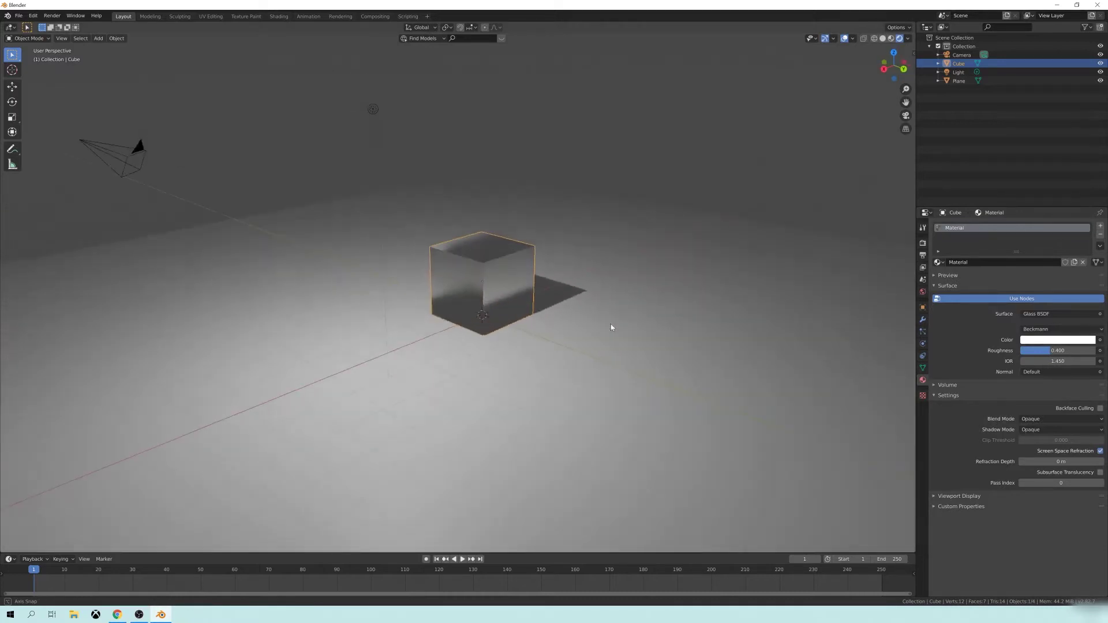
pyautogui.scroll(4, 612, 328)
pyautogui.moveTo(529, 301); pyautogui.dragTo(493, 302, button='middle')
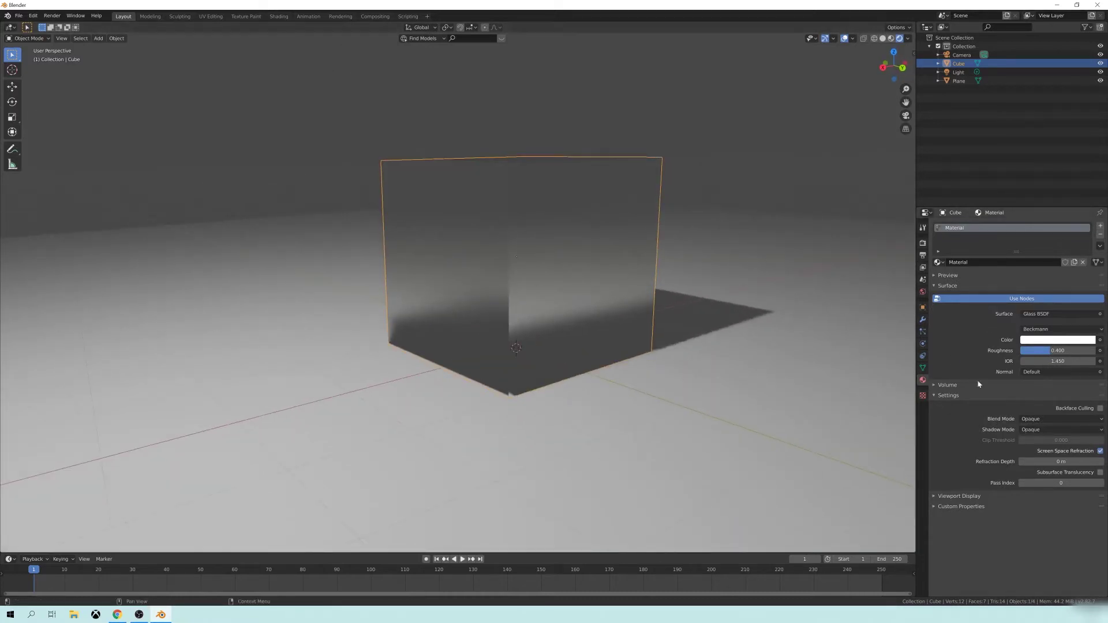
# Step: Lower the glass roughness from 0.400 to 0.000 and inspect the see-through cube
pyautogui.moveTo(1057, 352); pyautogui.dragTo(1027, 351)
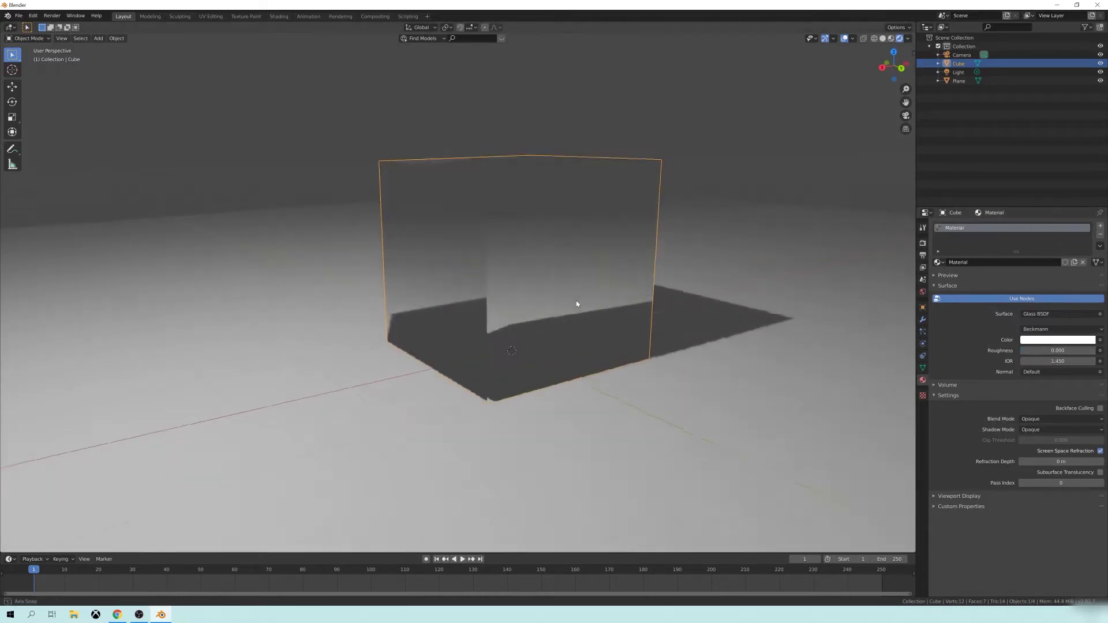
pyautogui.moveTo(576, 304); pyautogui.dragTo(402, 222, button='middle')
pyautogui.scroll(-5, 593, 288)
pyautogui.scroll(3, 569, 277)
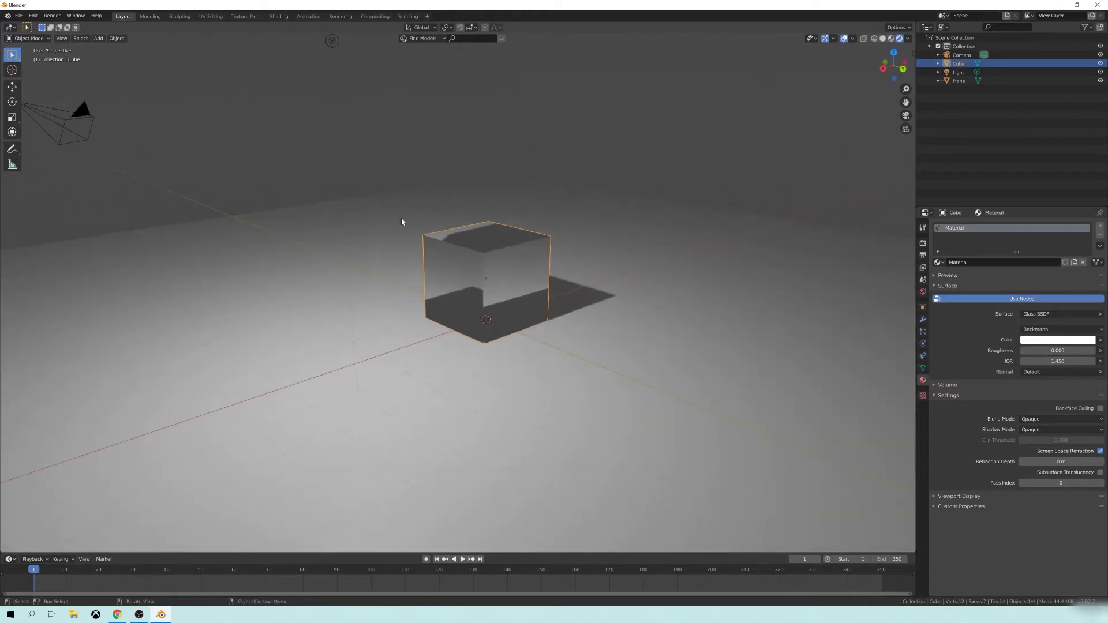
pyautogui.moveTo(486, 266); pyautogui.dragTo(564, 268, button='middle')
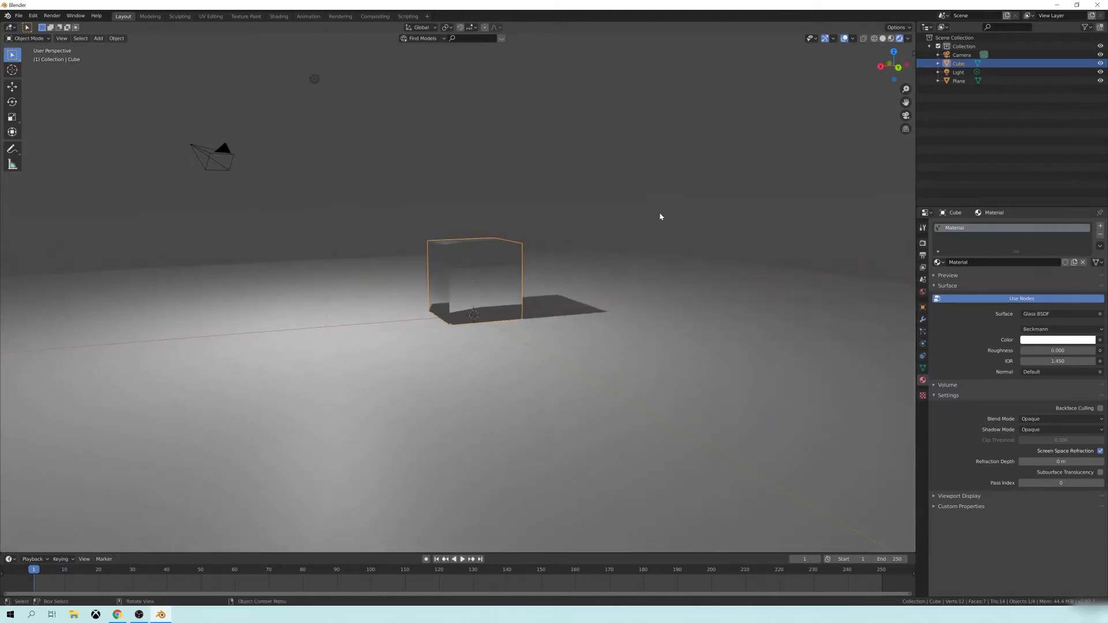
pyautogui.moveTo(902, 314); pyautogui.dragTo(393, 238, button='middle')
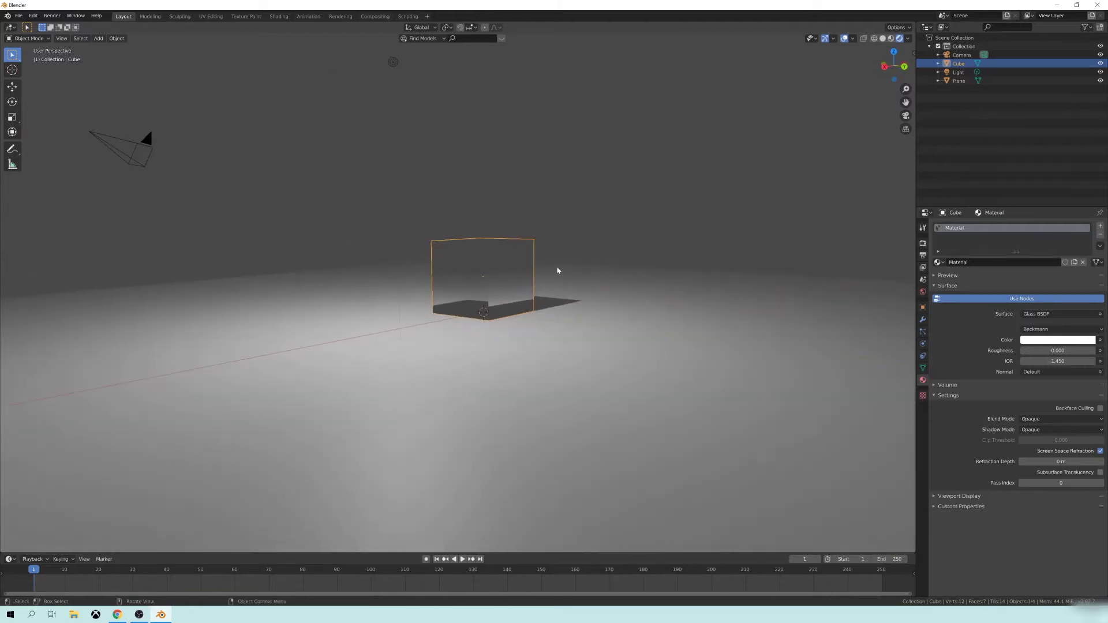
pyautogui.moveTo(557, 270); pyautogui.dragTo(380, 289, button='middle')
pyautogui.moveTo(424, 248); pyautogui.dragTo(458, 325, button='middle')
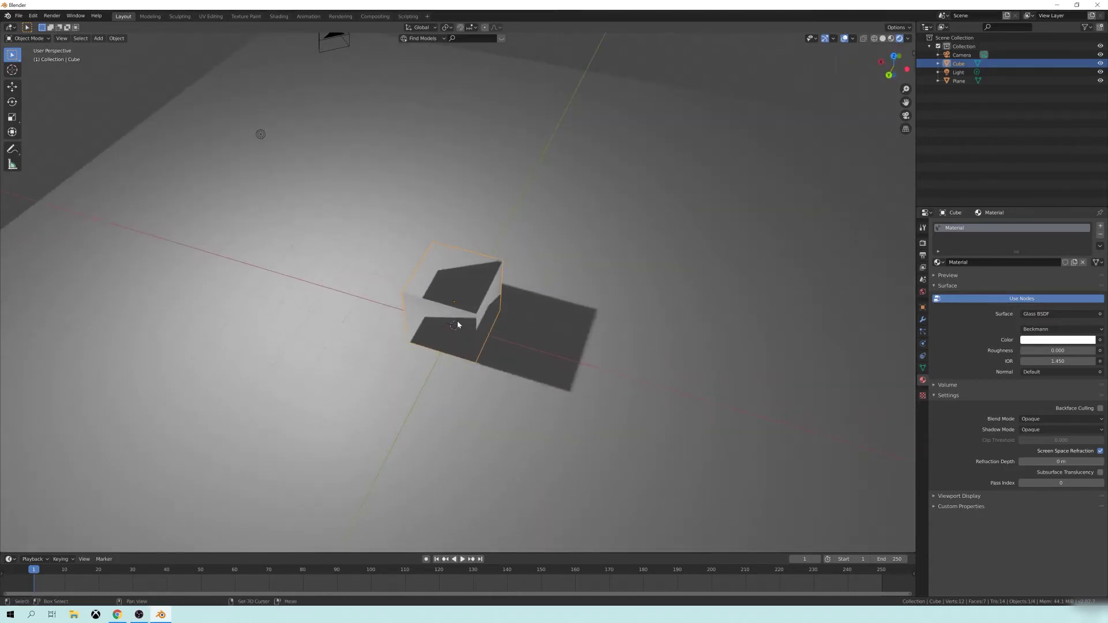
# Step: Make a first duplicate of the cube, then undo it and cancel a level move
pyautogui.hotkey('shift', 'd')
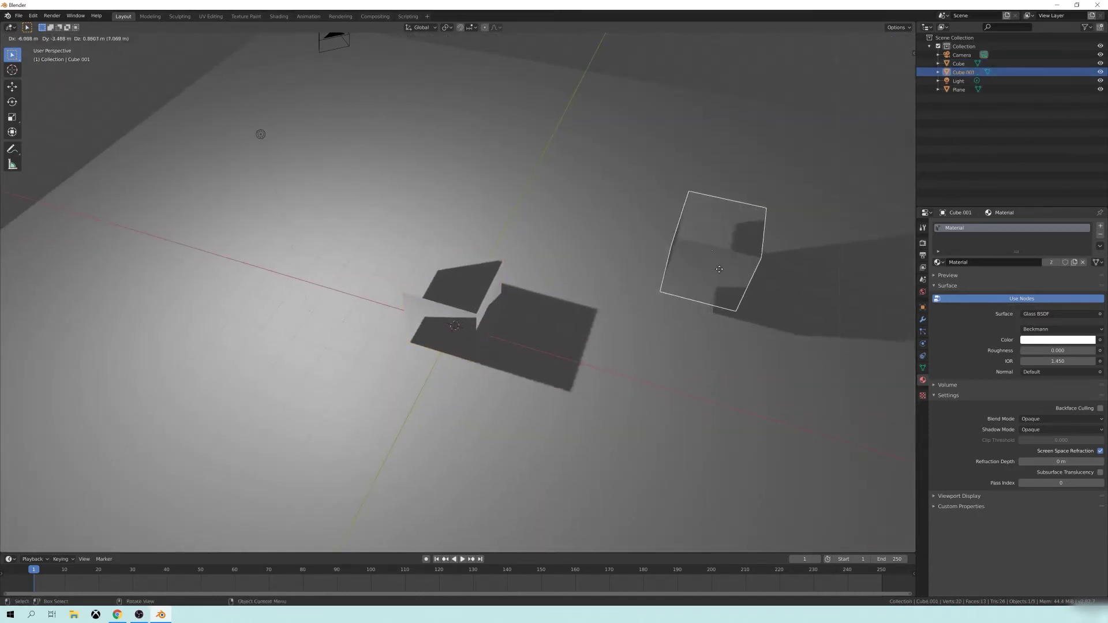
pyautogui.click(685, 329)
pyautogui.moveTo(685, 329); pyautogui.dragTo(702, 304, button='middle')
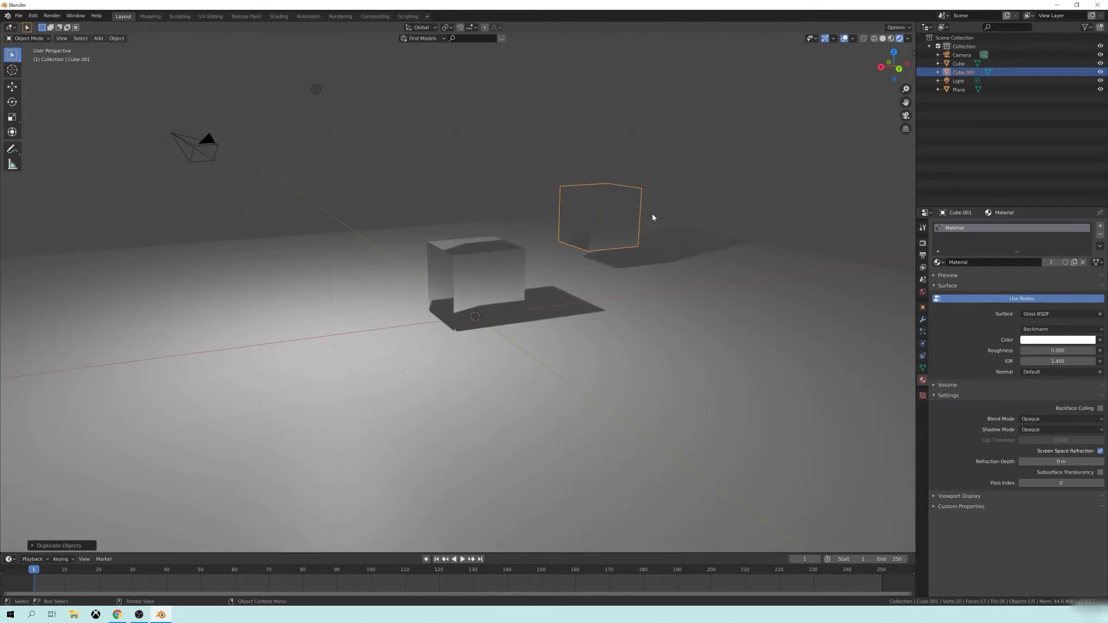
pyautogui.hotkey('ctrl', 'z')
pyautogui.moveTo(651, 218); pyautogui.dragTo(601, 243, button='middle')
pyautogui.press('g')
pyautogui.hotkey('shift', 'z')
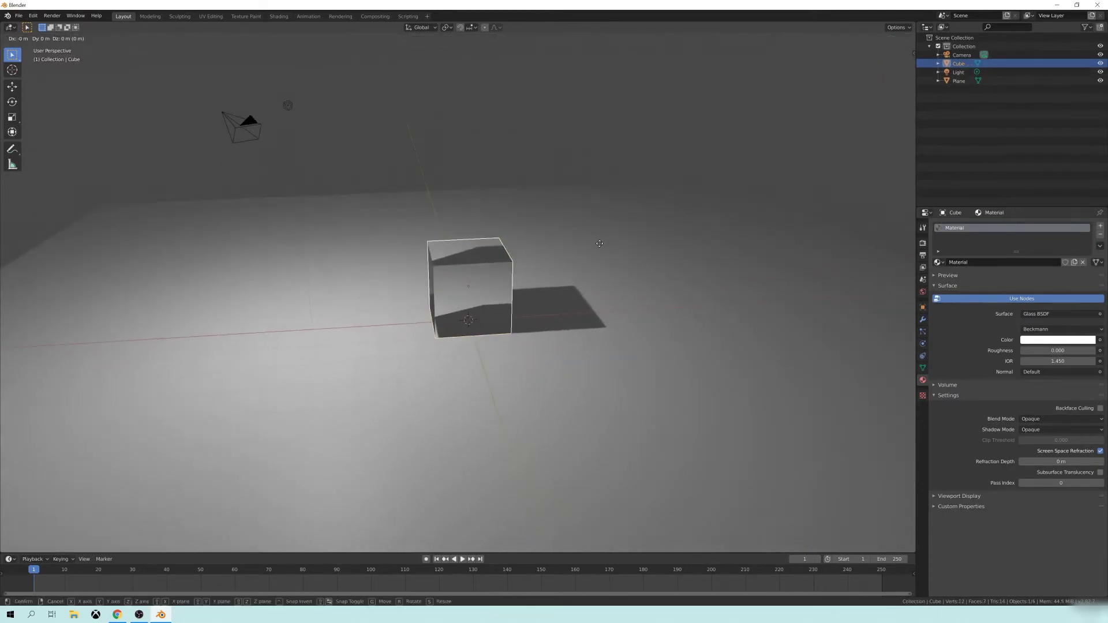
pyautogui.rightClick(596, 269)
# Step: Duplicate the cube again and move Cube.001 to the right of the original
pyautogui.hotkey('shift', 'd')
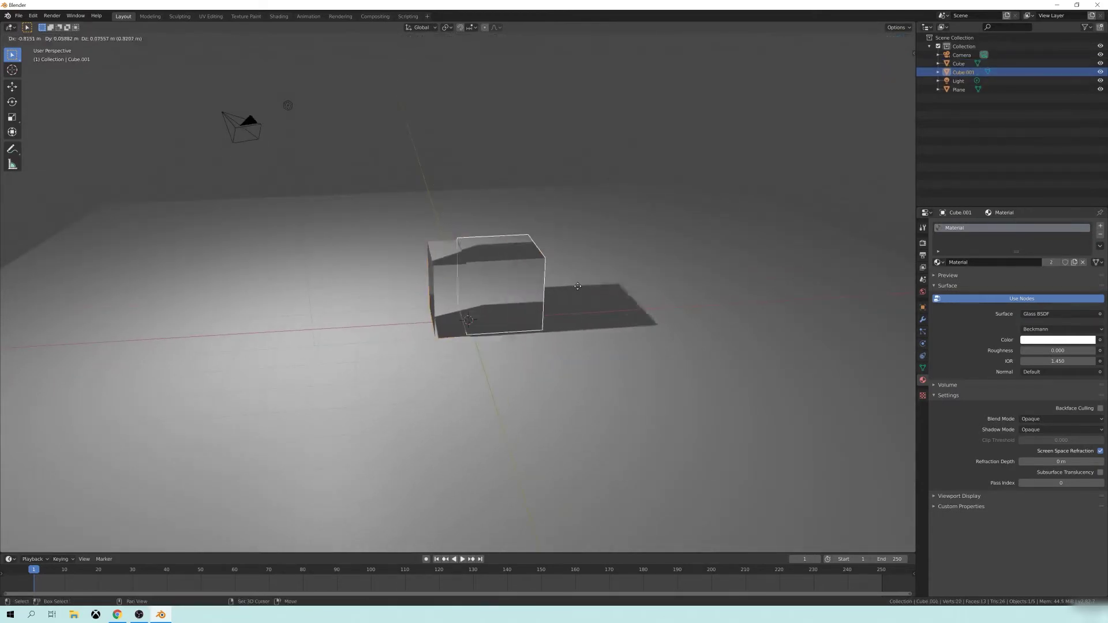
pyautogui.rightClick(577, 289)
pyautogui.press('g')
pyautogui.click(725, 228)
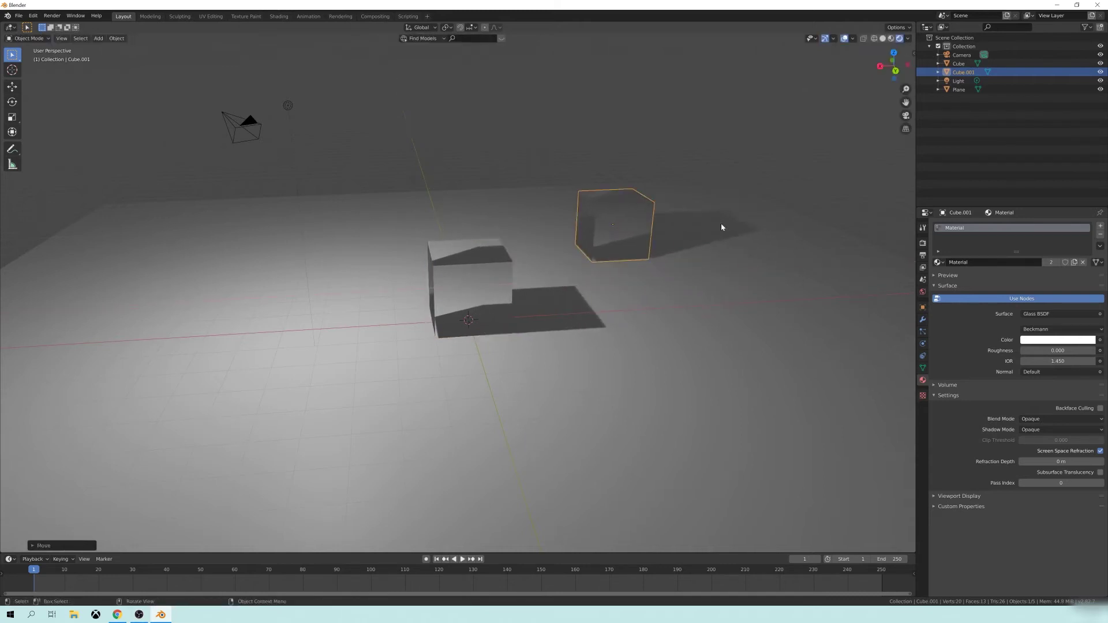
pyautogui.moveTo(725, 228); pyautogui.dragTo(578, 323, button='middle')
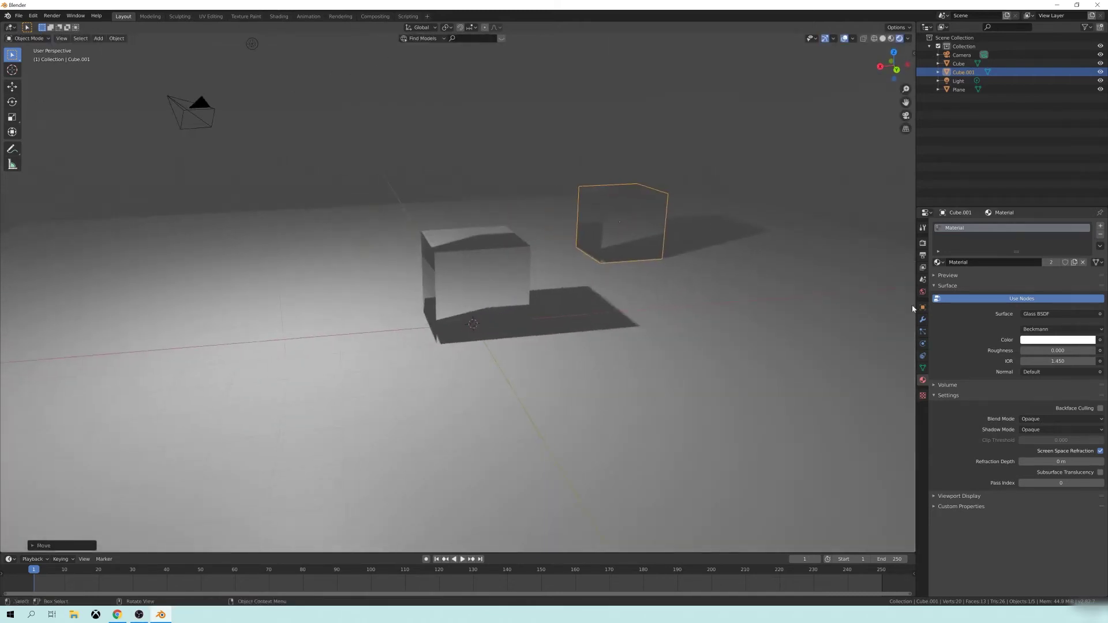
# Step: Assign Material.001 to Cube.001 and rename that material to floor
pyautogui.click(938, 262)
pyautogui.click(961, 283)
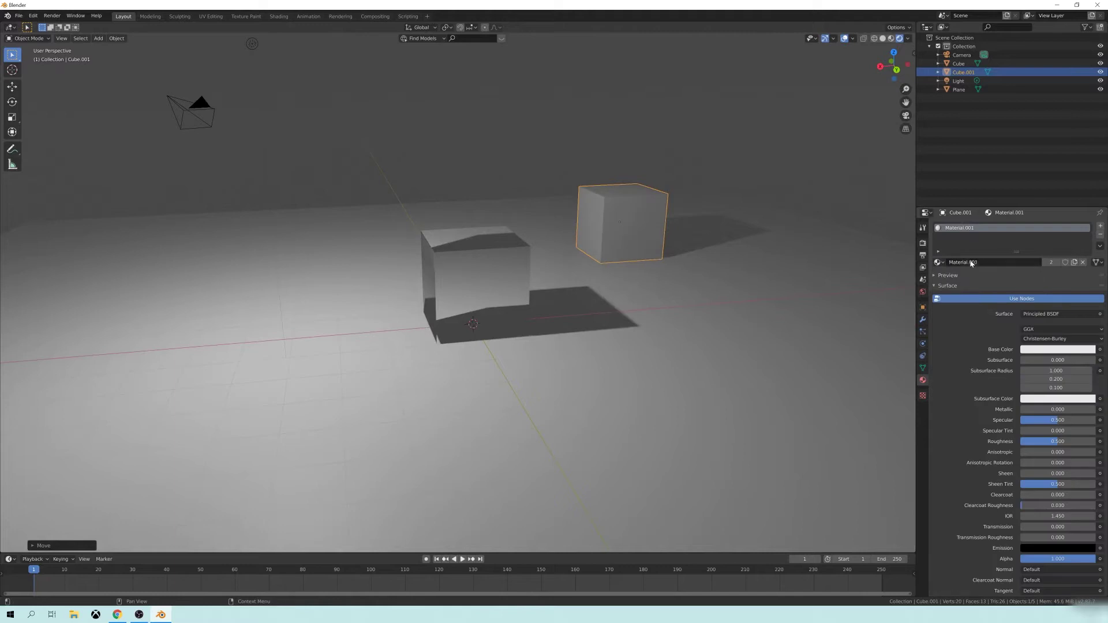
pyautogui.click(975, 263)
pyautogui.write('floor')
pyautogui.moveTo(485, 206); pyautogui.dragTo(431, 237, button='middle')
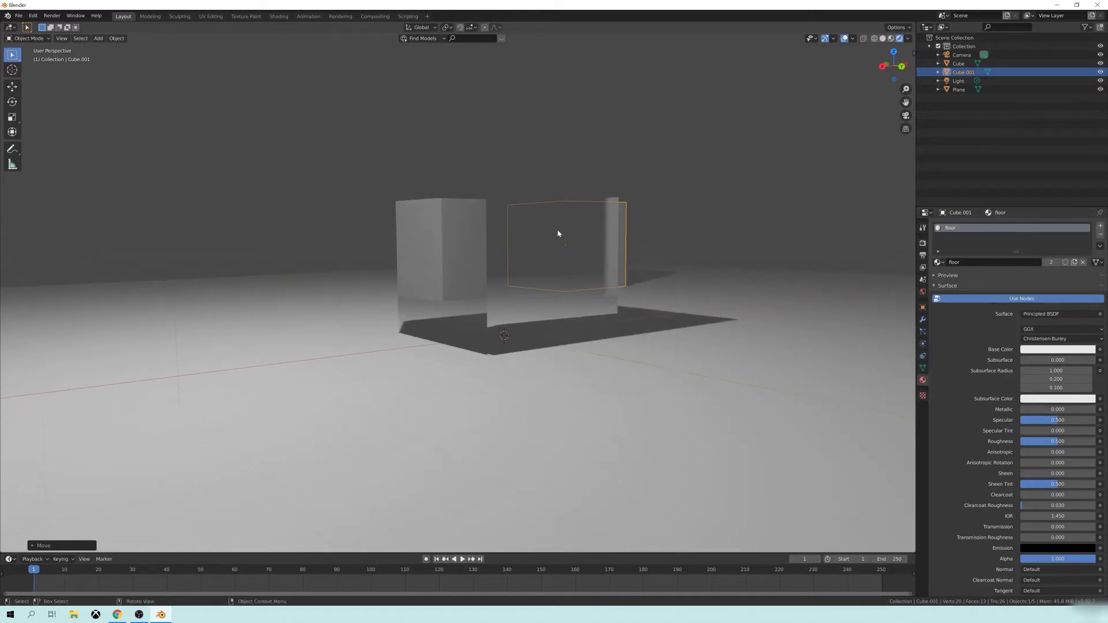
pyautogui.moveTo(559, 234); pyautogui.dragTo(594, 287, button='middle')
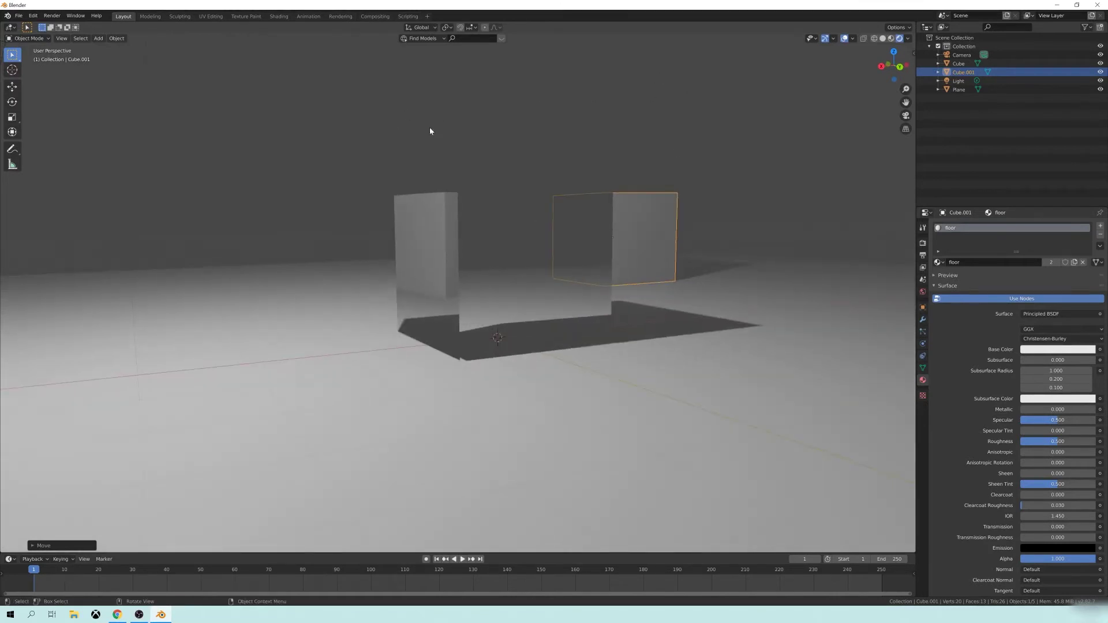
pyautogui.moveTo(655, 220)
pyautogui.mouseDown(button='middle')
pyautogui.moveTo(678, 233)
pyautogui.moveTo(619, 200)
pyautogui.moveTo(655, 225)
pyautogui.moveTo(629, 225)
pyautogui.moveTo(653, 224)
pyautogui.mouseUp(button='middle')
pyautogui.moveTo(504, 209); pyautogui.dragTo(558, 223, button='middle')
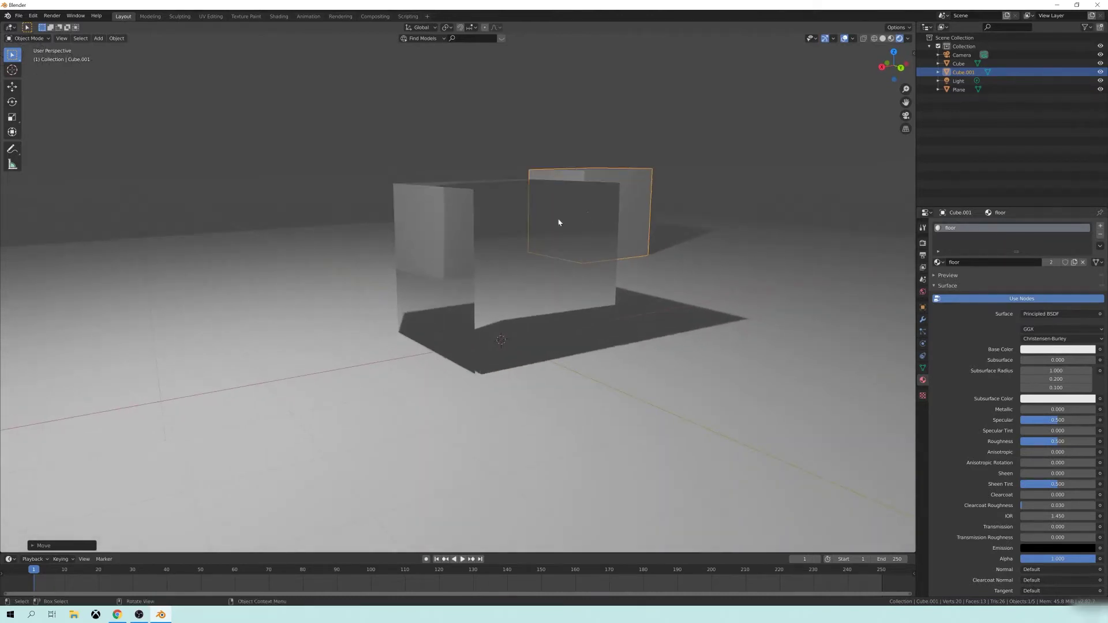
pyautogui.click(636, 190)
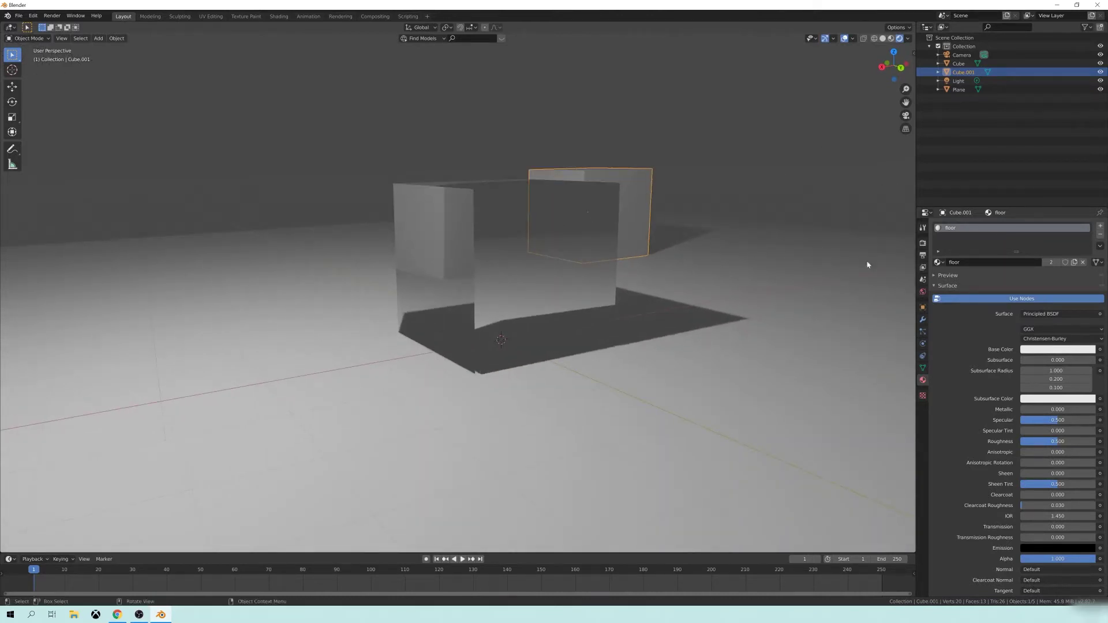
pyautogui.click(939, 262)
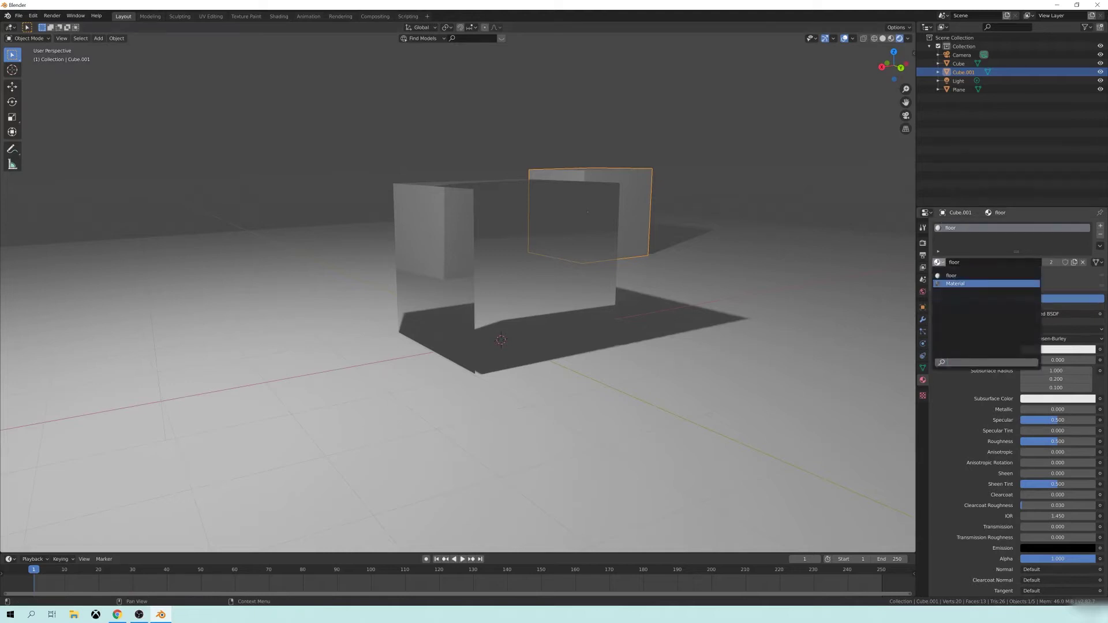
# Step: Reassign Cube.001 to the shared glass Material so both cubes render as glass
pyautogui.click(955, 283)
pyautogui.moveTo(635, 286)
pyautogui.mouseDown(button='middle')
pyautogui.moveTo(605, 285)
pyautogui.moveTo(661, 284)
pyautogui.moveTo(605, 285)
pyautogui.moveTo(634, 283)
pyautogui.mouseUp(button='middle')
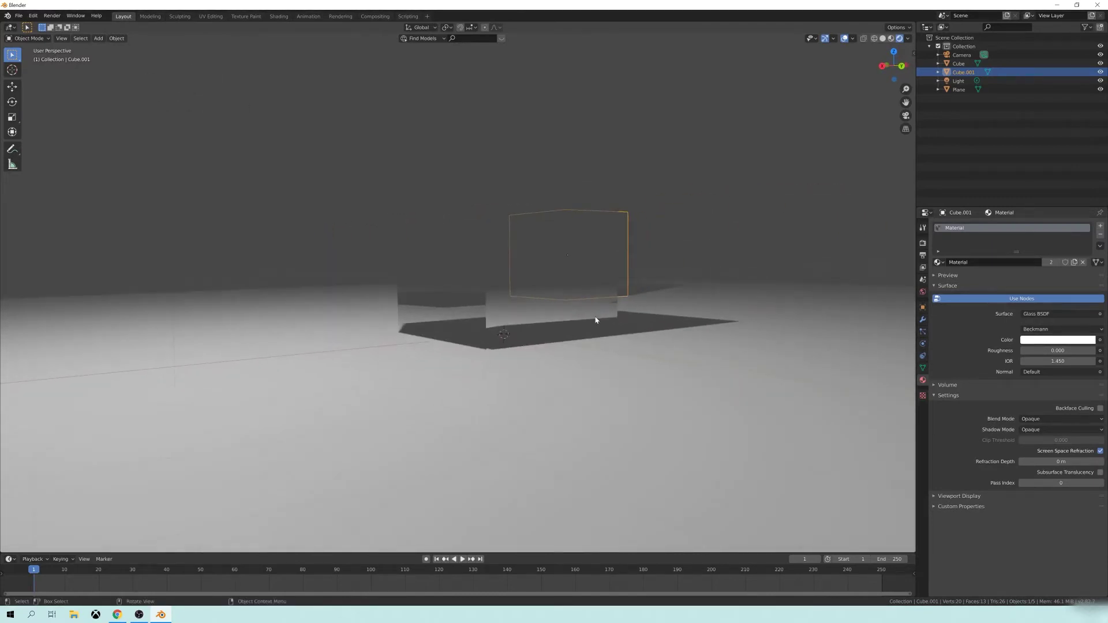
pyautogui.moveTo(596, 320); pyautogui.dragTo(535, 252, button='middle')
pyautogui.moveTo(583, 218); pyautogui.dragTo(483, 267, button='middle')
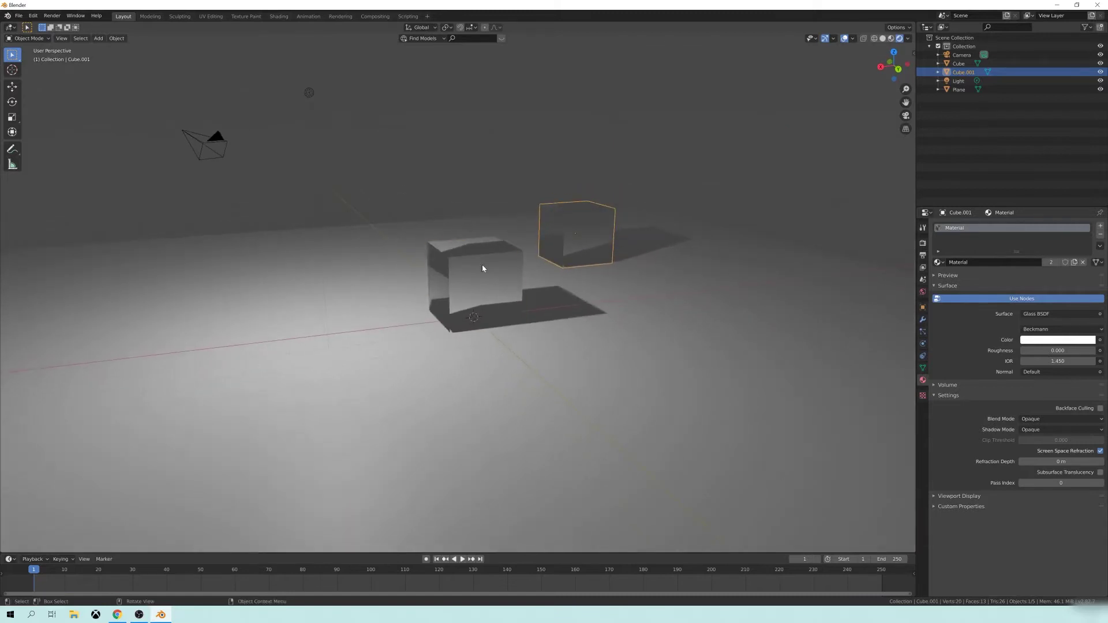
pyautogui.click(482, 268)
pyautogui.moveTo(705, 364); pyautogui.dragTo(782, 387, button='middle')
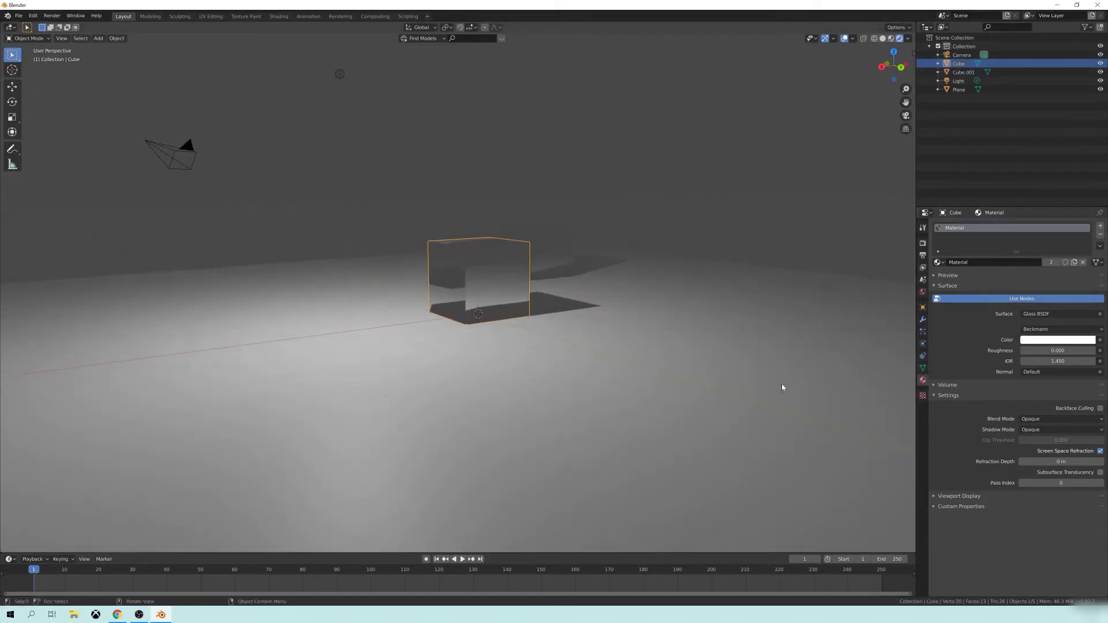
pyautogui.moveTo(1061, 462)
pyautogui.mouseDown()
pyautogui.moveTo(1091, 462)
pyautogui.moveTo(1065, 462)
pyautogui.mouseUp()
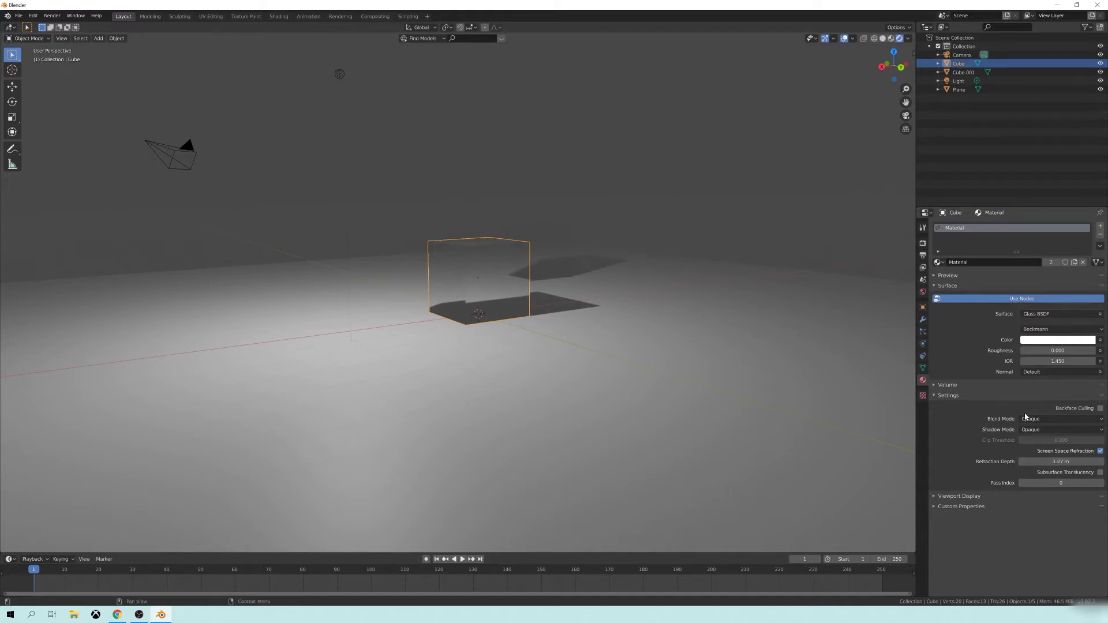
pyautogui.moveTo(646, 354); pyautogui.dragTo(643, 354, button='middle')
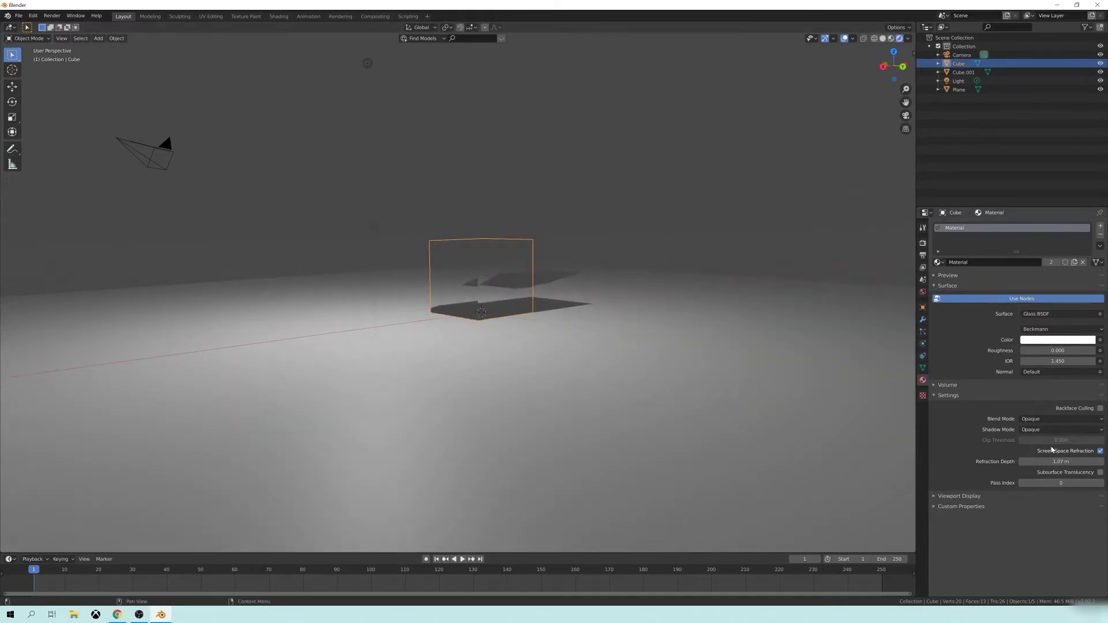
pyautogui.moveTo(1061, 462)
pyautogui.mouseDown()
pyautogui.moveTo(1103, 462)
pyautogui.moveTo(1082, 462)
pyautogui.mouseUp()
pyautogui.moveTo(499, 298); pyautogui.dragTo(550, 235, button='middle')
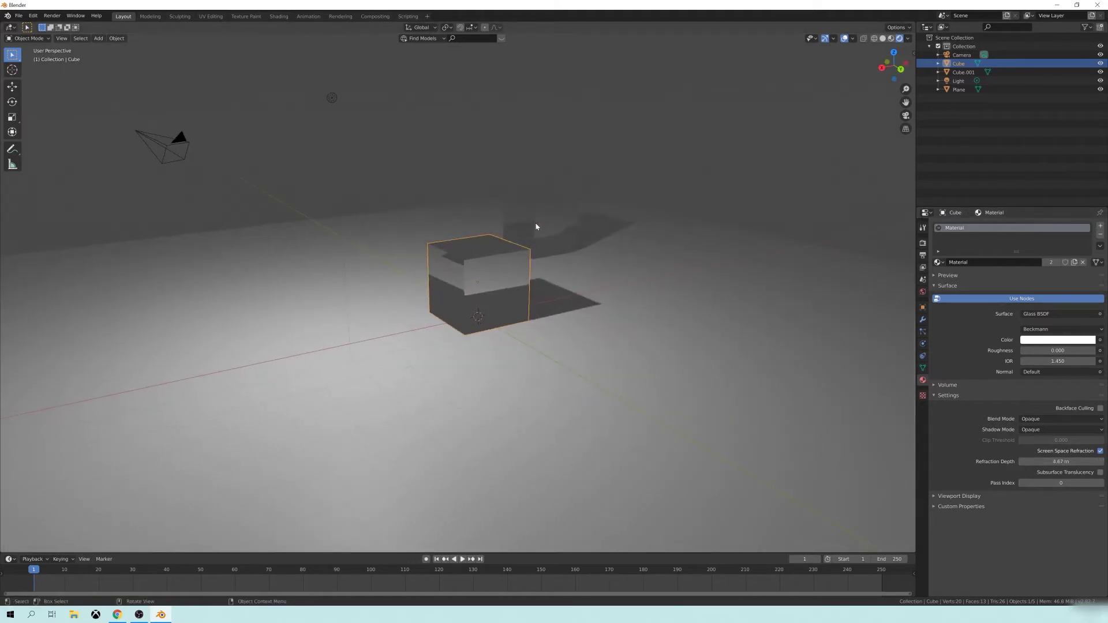
pyautogui.click(1061, 462)
pyautogui.write('0')
pyautogui.press('Return')
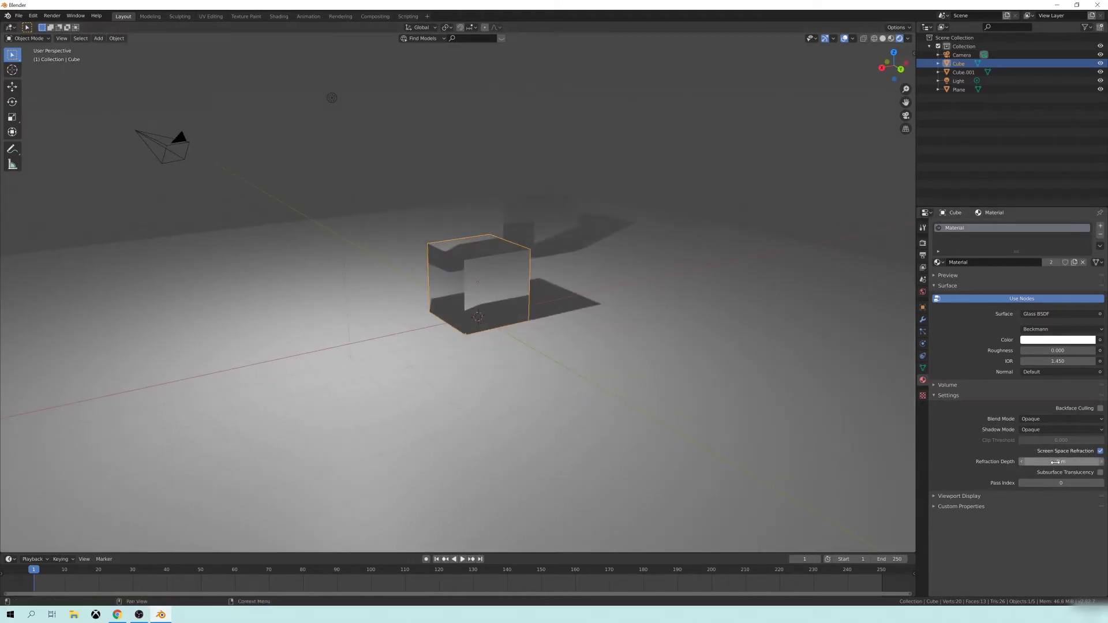
pyautogui.moveTo(621, 346); pyautogui.dragTo(486, 290, button='middle')
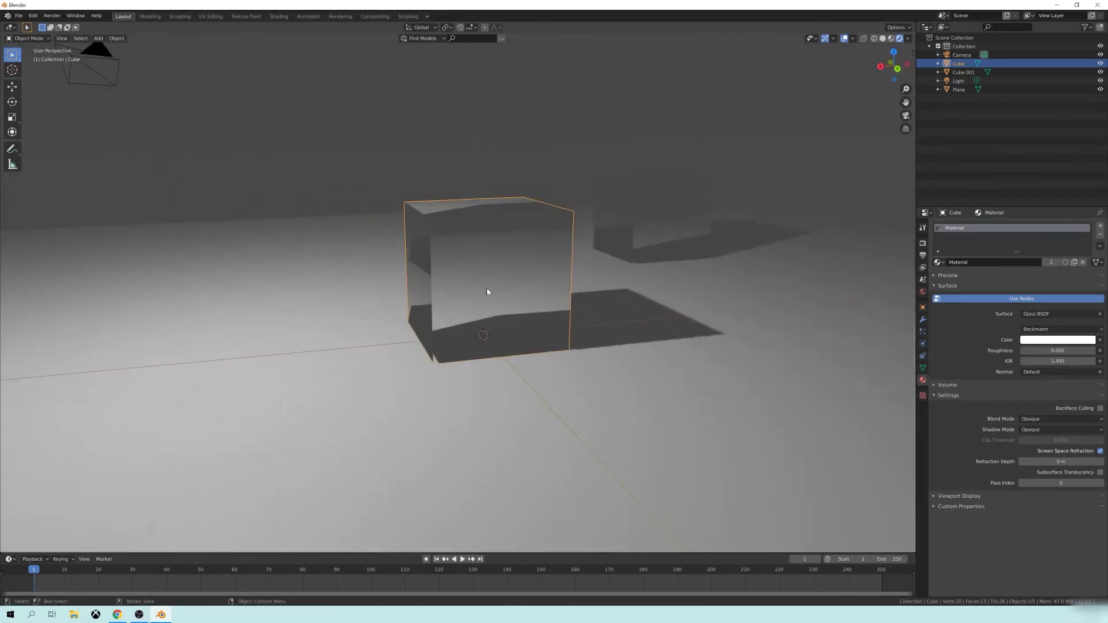
pyautogui.moveTo(467, 300); pyautogui.dragTo(536, 258, button='middle')
pyautogui.scroll(-6, 536, 274)
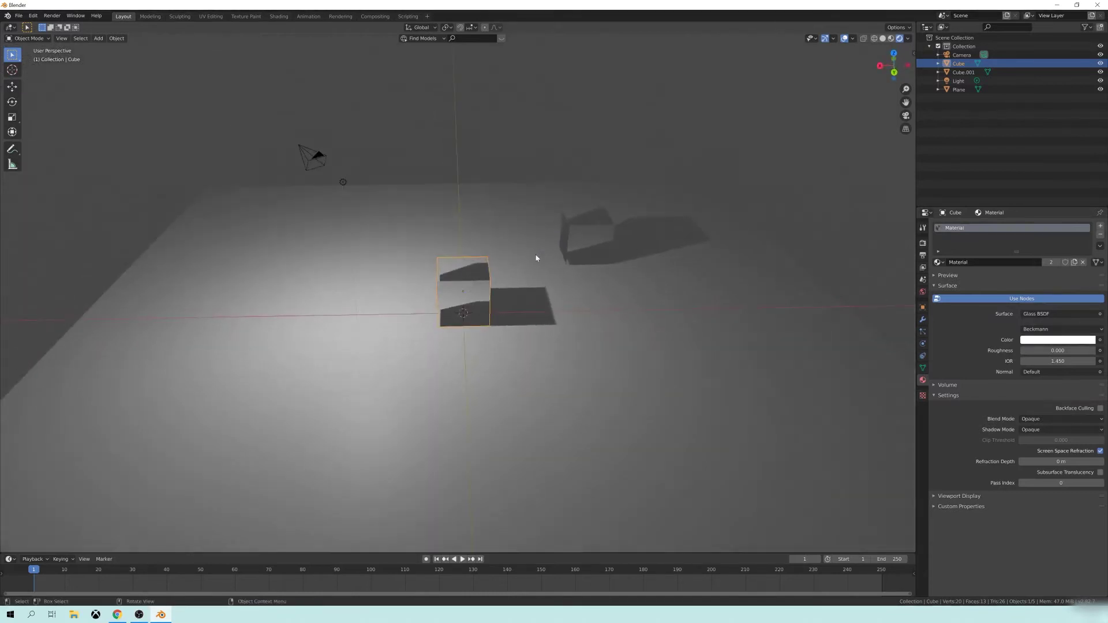
pyautogui.click(584, 226)
pyautogui.moveTo(584, 226); pyautogui.dragTo(514, 266, button='middle')
pyautogui.click(948, 286)
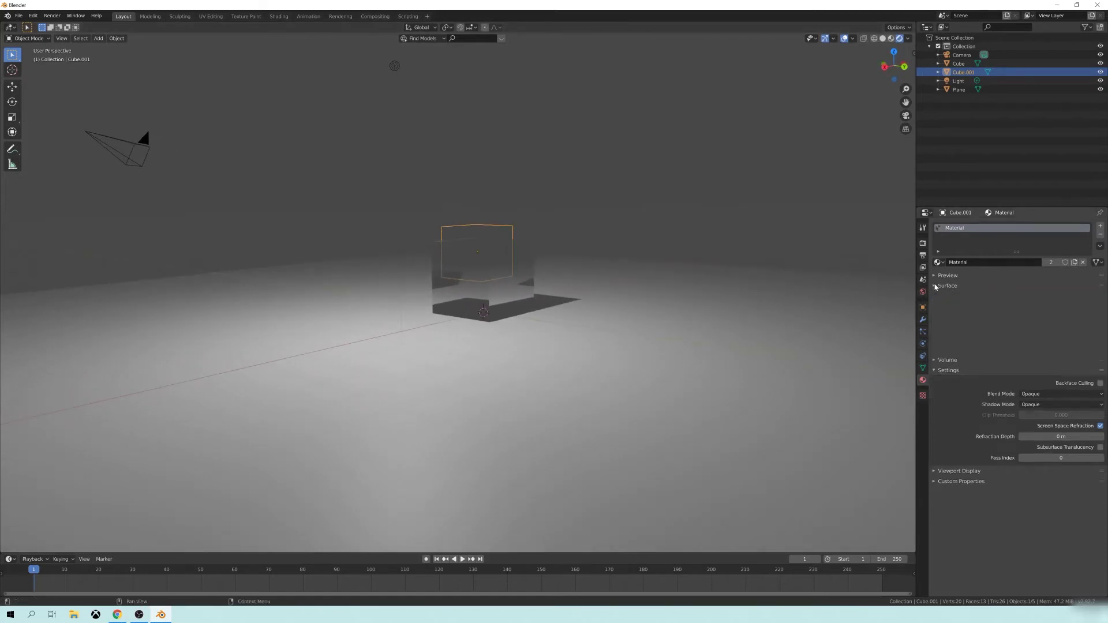
pyautogui.click(948, 307)
pyautogui.moveTo(488, 307); pyautogui.dragTo(467, 263, button='middle')
pyautogui.hotkey('alt', 'a')
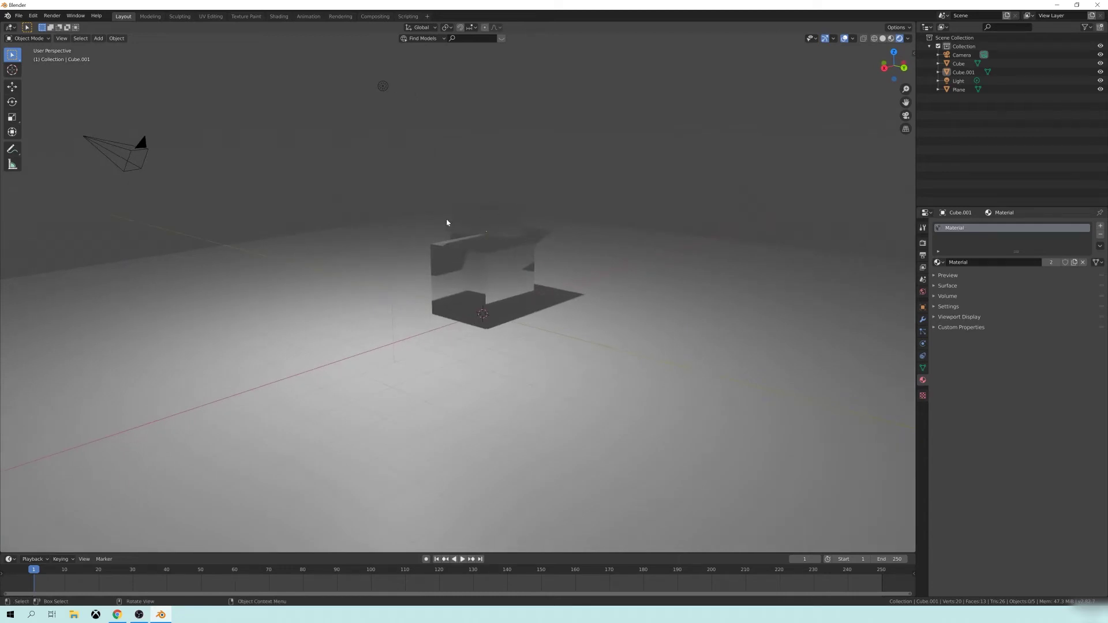
pyautogui.moveTo(471, 246); pyautogui.dragTo(484, 258, button='middle')
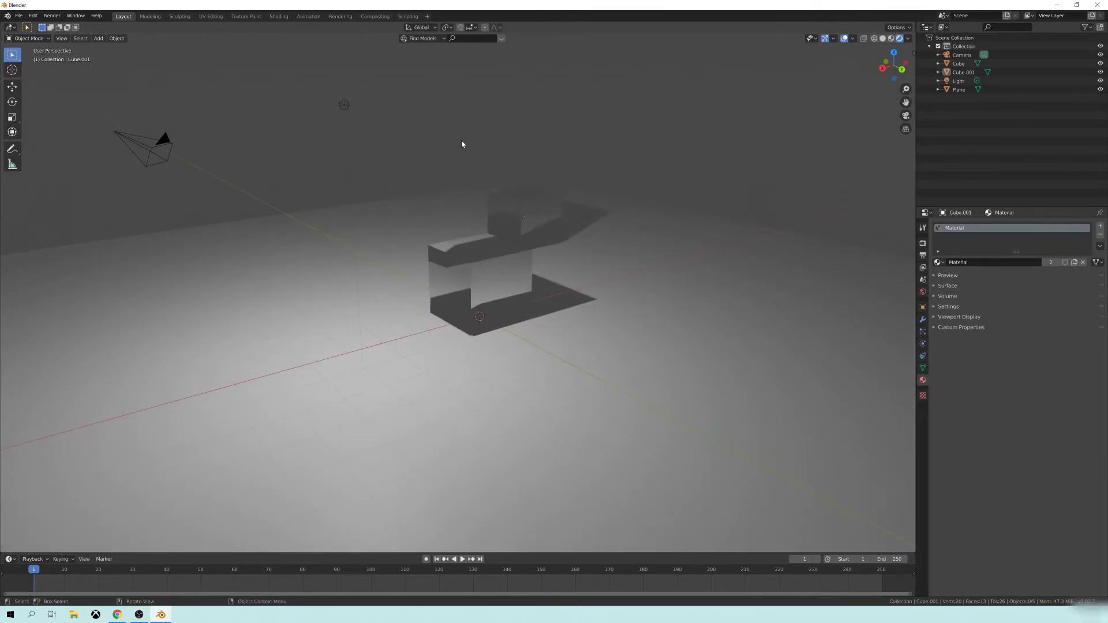
pyautogui.moveTo(510, 153); pyautogui.dragTo(513, 194, button='middle')
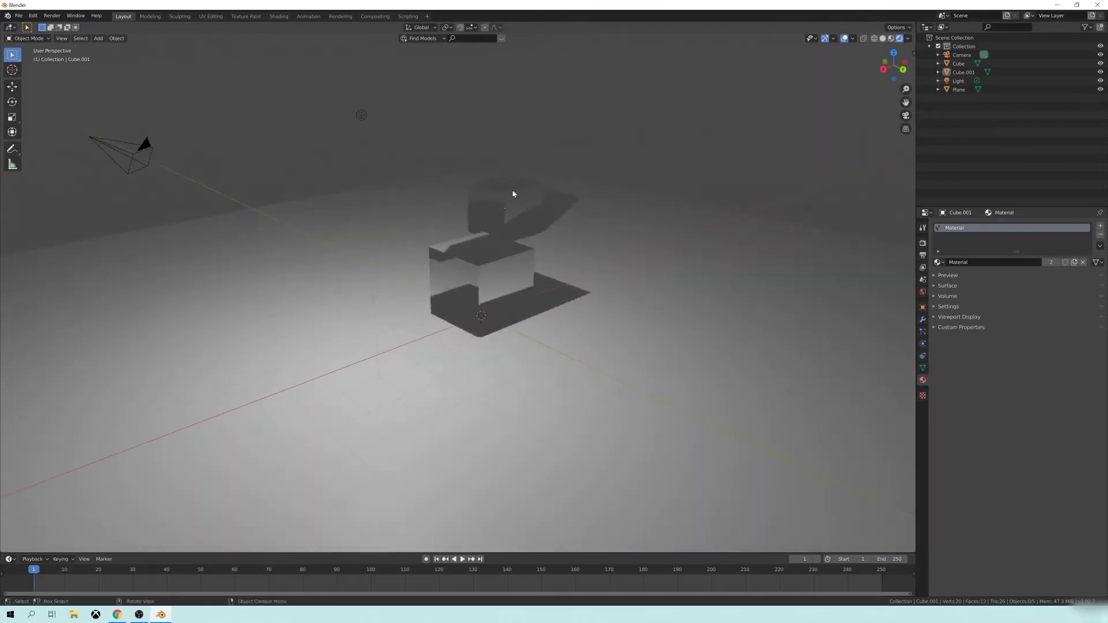
pyautogui.moveTo(503, 301); pyautogui.dragTo(493, 295, button='middle')
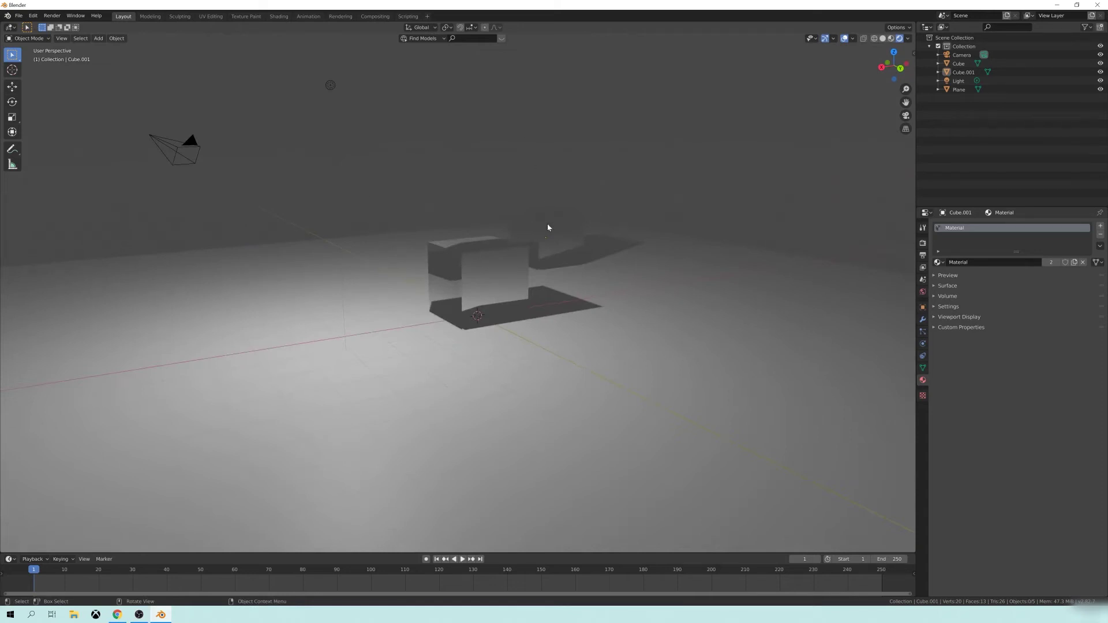
pyautogui.moveTo(373, 264); pyautogui.dragTo(443, 279, button='middle')
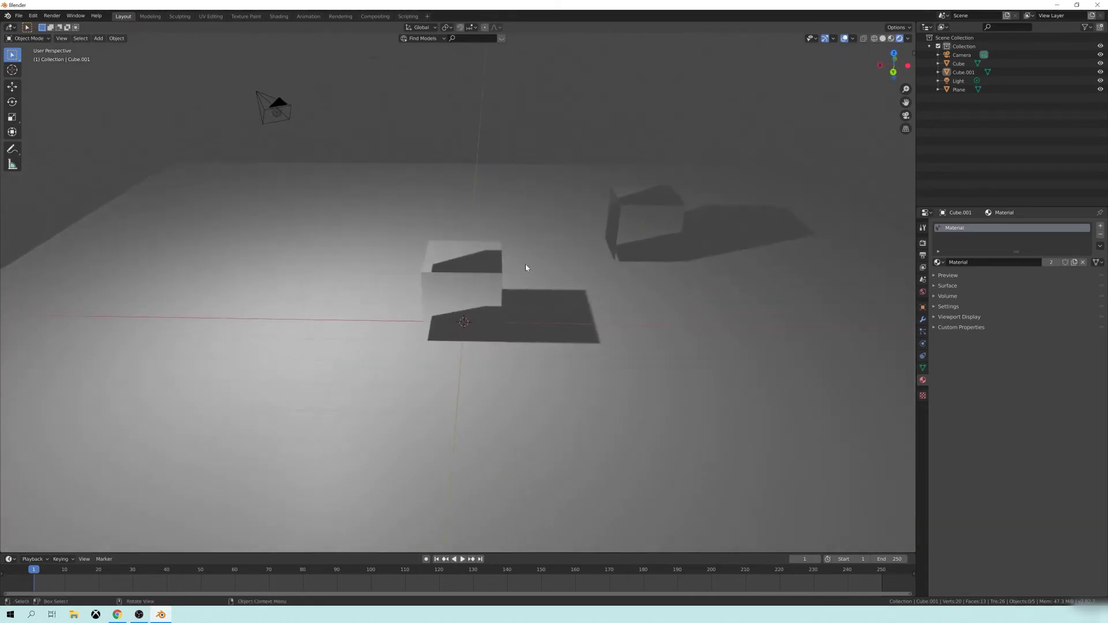
pyautogui.moveTo(619, 262); pyautogui.dragTo(548, 255, button='middle')
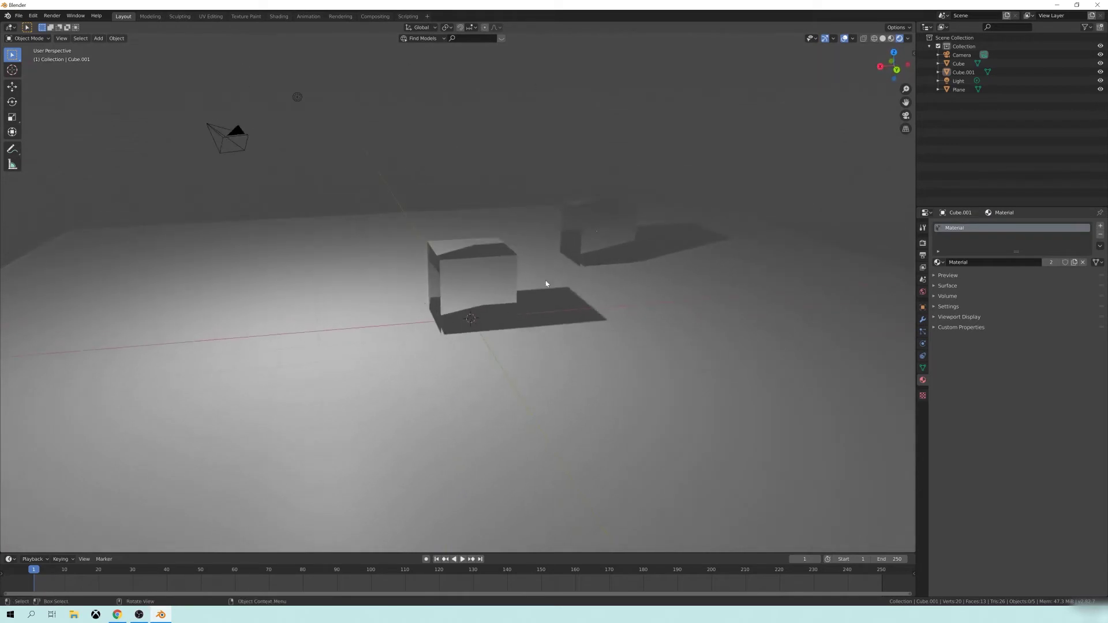
pyautogui.moveTo(571, 209); pyautogui.dragTo(519, 274, button='middle')
pyautogui.scroll(-5, 523, 267)
pyautogui.scroll(1, 522, 267)
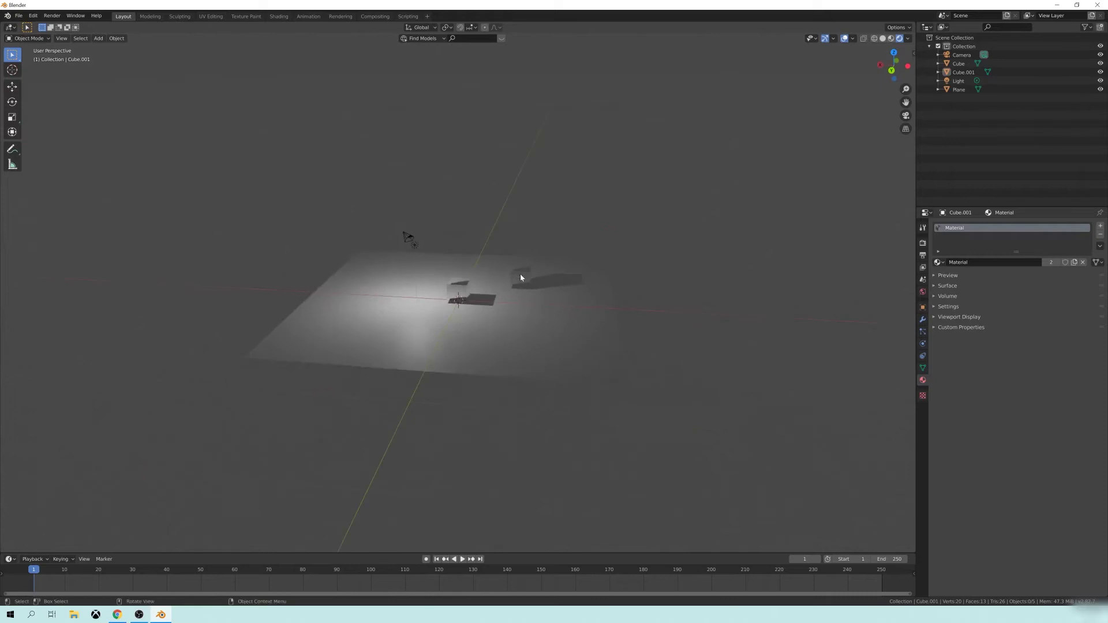
pyautogui.scroll(4, 508, 282)
# Step: Switch the viewport to Solid shading
pyautogui.press('z')
pyautogui.click(611, 292)
pyautogui.scroll(-4, 612, 292)
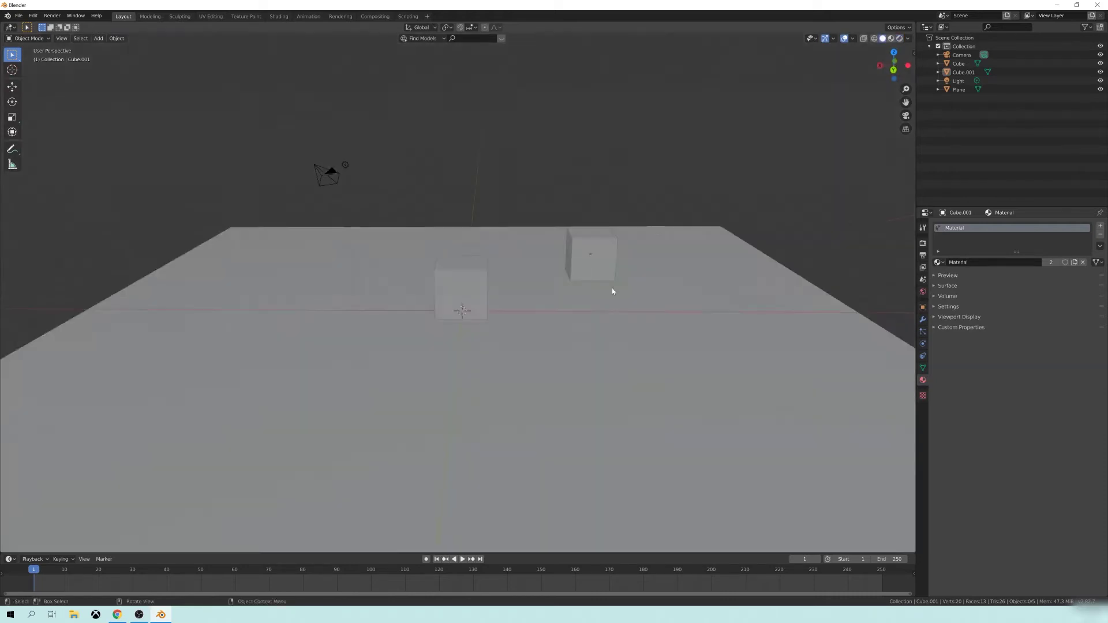
pyautogui.moveTo(612, 292); pyautogui.dragTo(595, 262, button='middle')
# Step: Show the Eevee render properties and collapse the Sampling and Screen Space Reflections panels
pyautogui.click(923, 243)
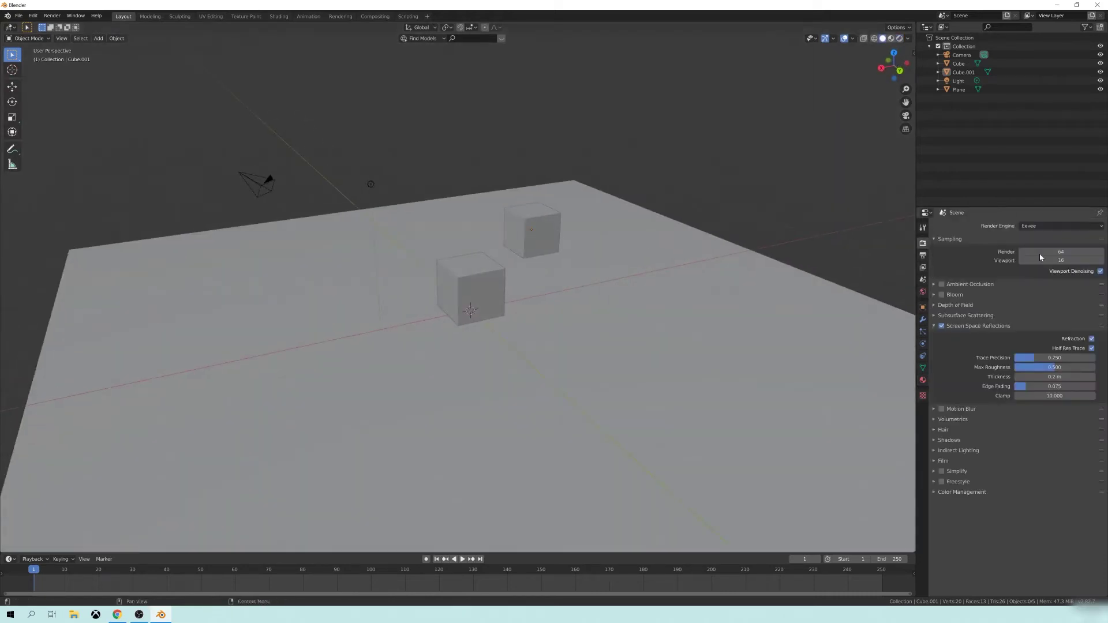
pyautogui.click(1041, 226)
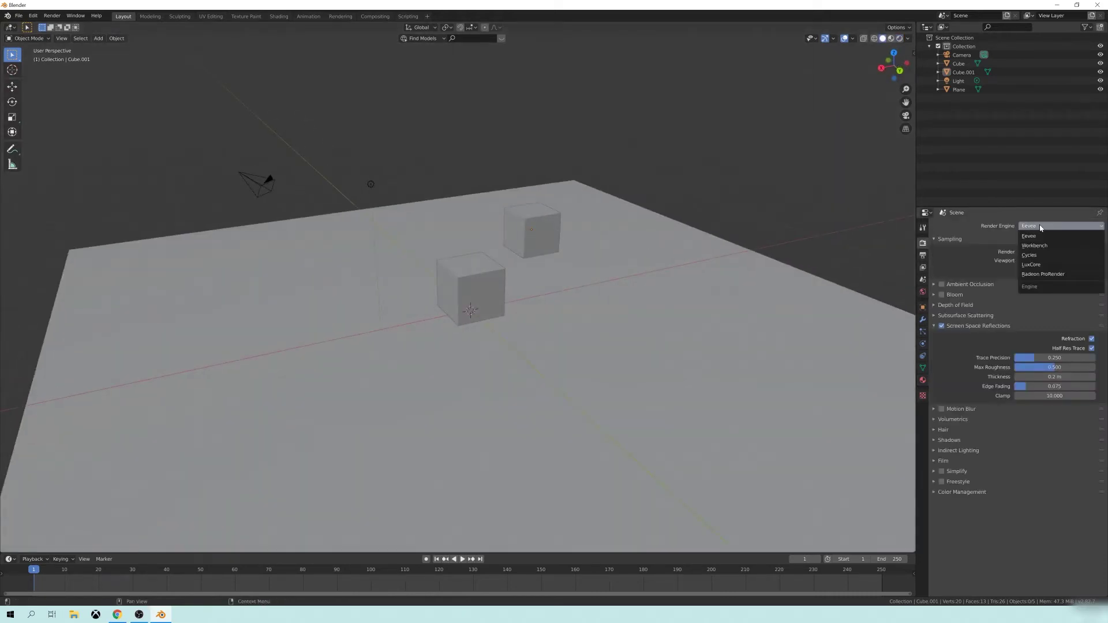
pyautogui.click(942, 239)
pyautogui.click(978, 291)
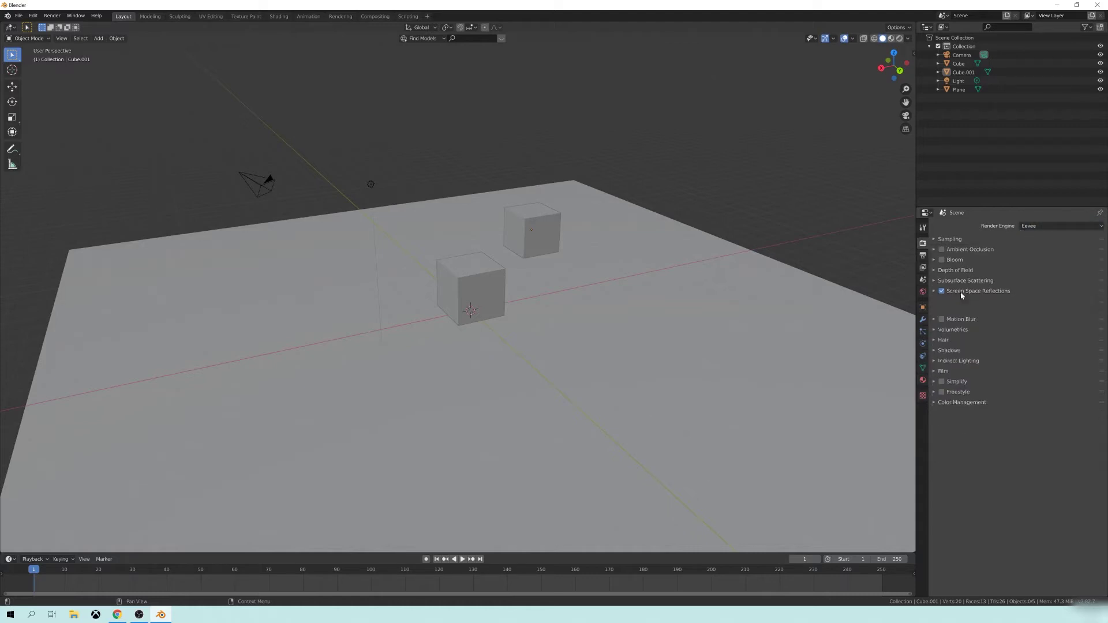
pyautogui.moveTo(624, 221); pyautogui.dragTo(792, 225, button='middle')
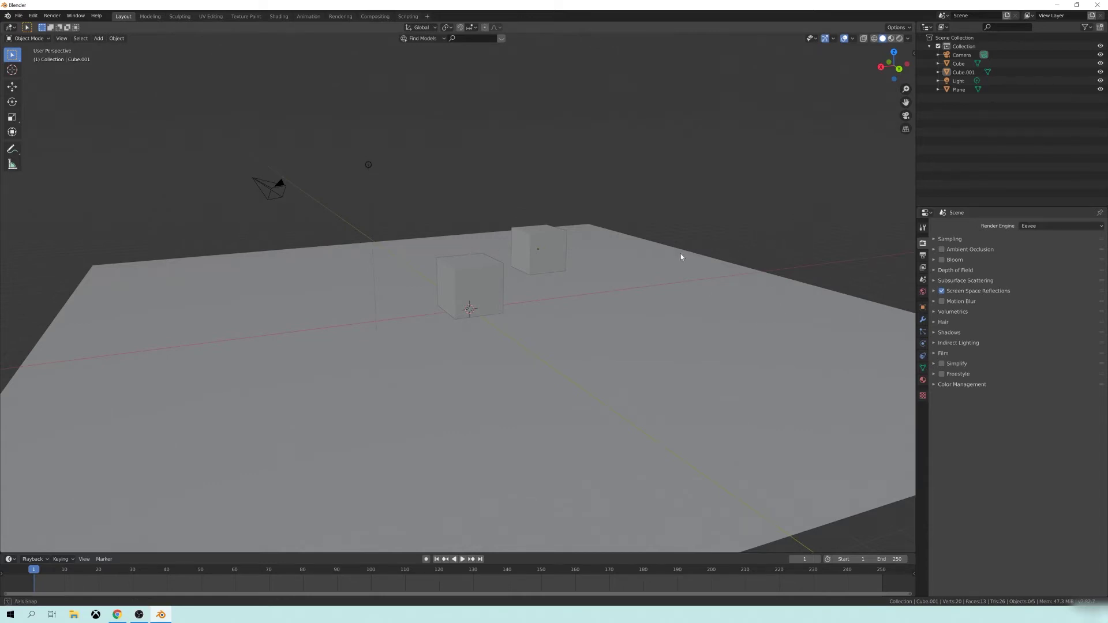
pyautogui.moveTo(680, 254); pyautogui.dragTo(677, 254, button='middle')
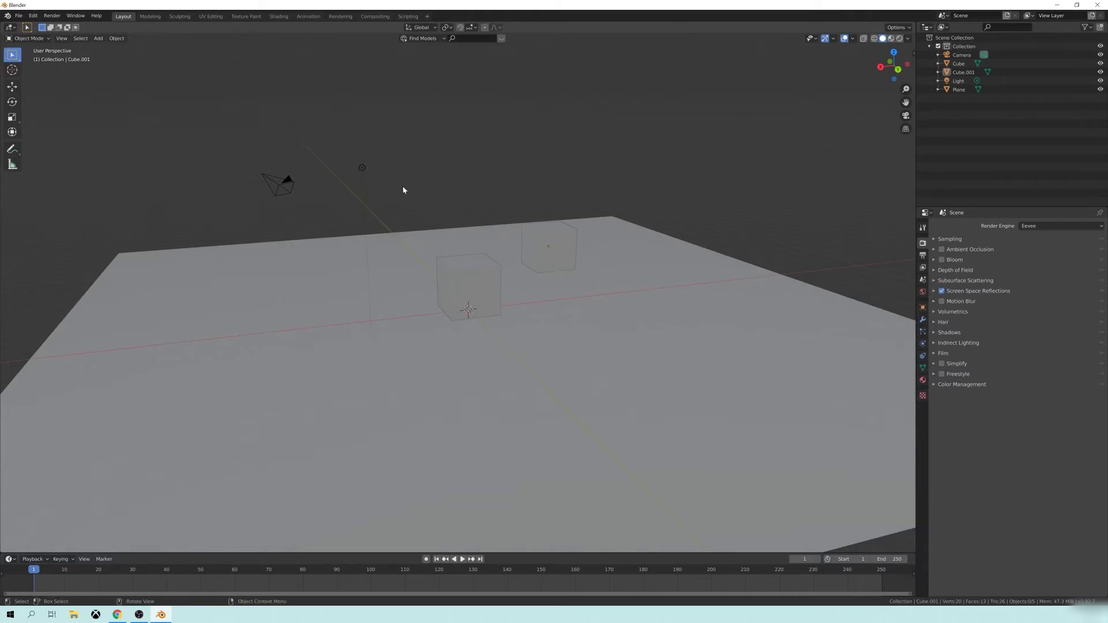
pyautogui.moveTo(628, 204); pyautogui.dragTo(611, 240, button='middle')
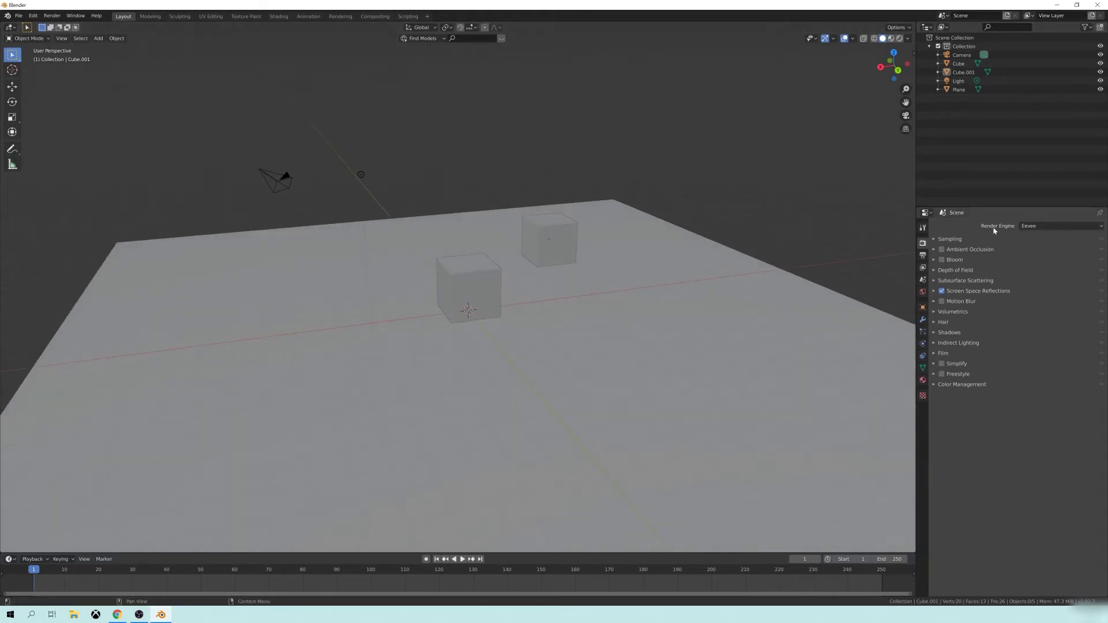
# Step: Change the render engine from Eevee to Radeon ProRender
pyautogui.click(1036, 225)
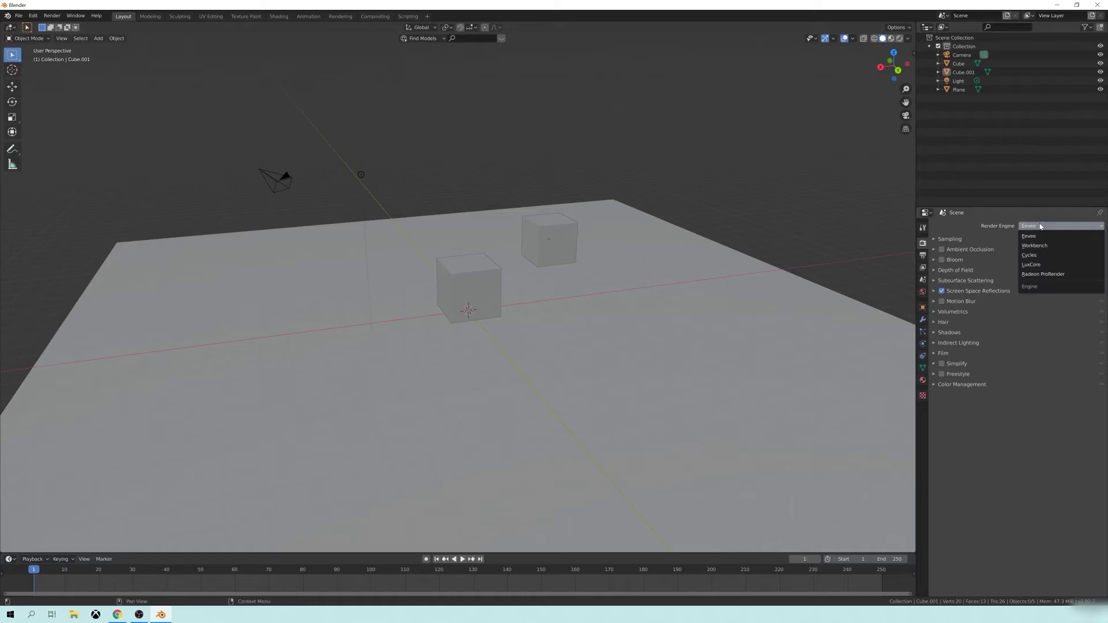
pyautogui.click(1042, 275)
pyautogui.moveTo(271, 341); pyautogui.dragTo(287, 337, button='middle')
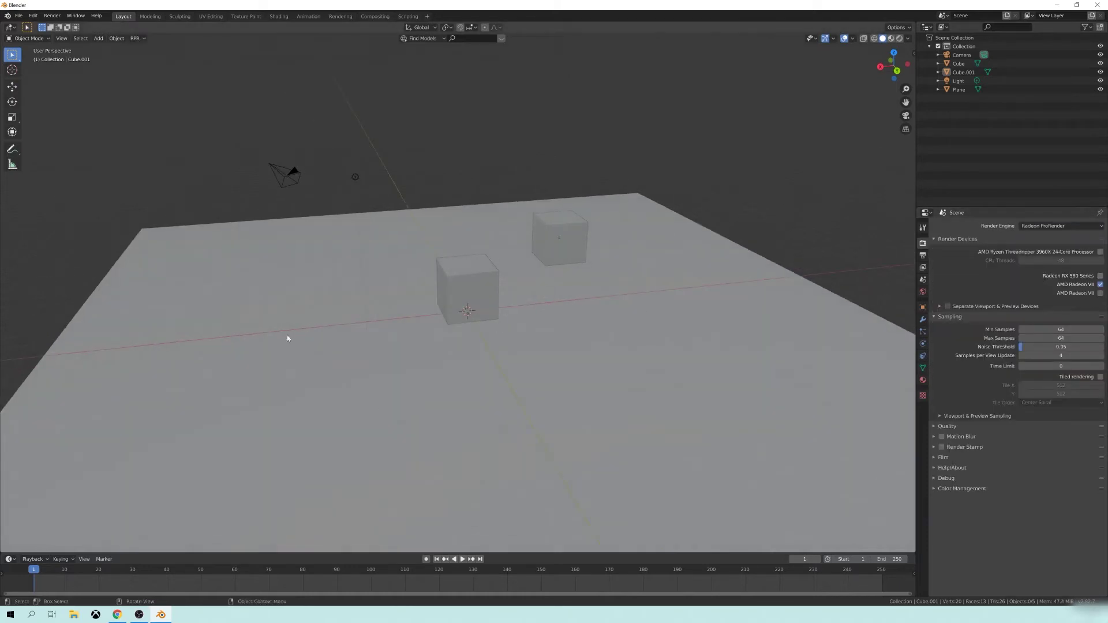
pyautogui.moveTo(587, 280); pyautogui.dragTo(606, 285, button='middle')
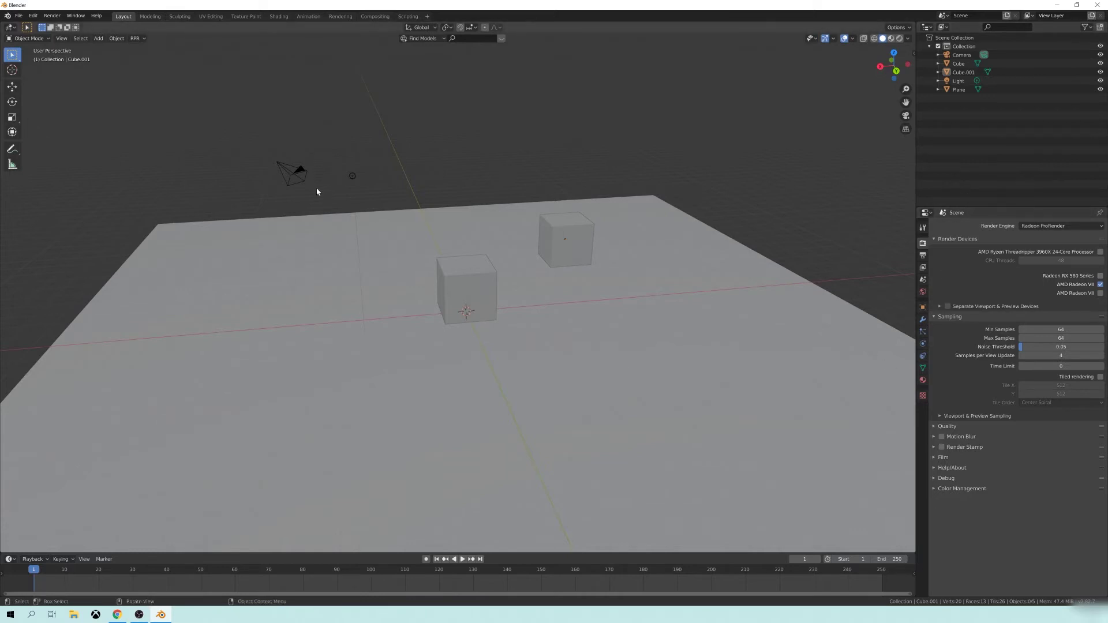
pyautogui.moveTo(317, 192); pyautogui.dragTo(376, 186, button='middle')
pyautogui.moveTo(485, 248); pyautogui.dragTo(470, 210, button='middle')
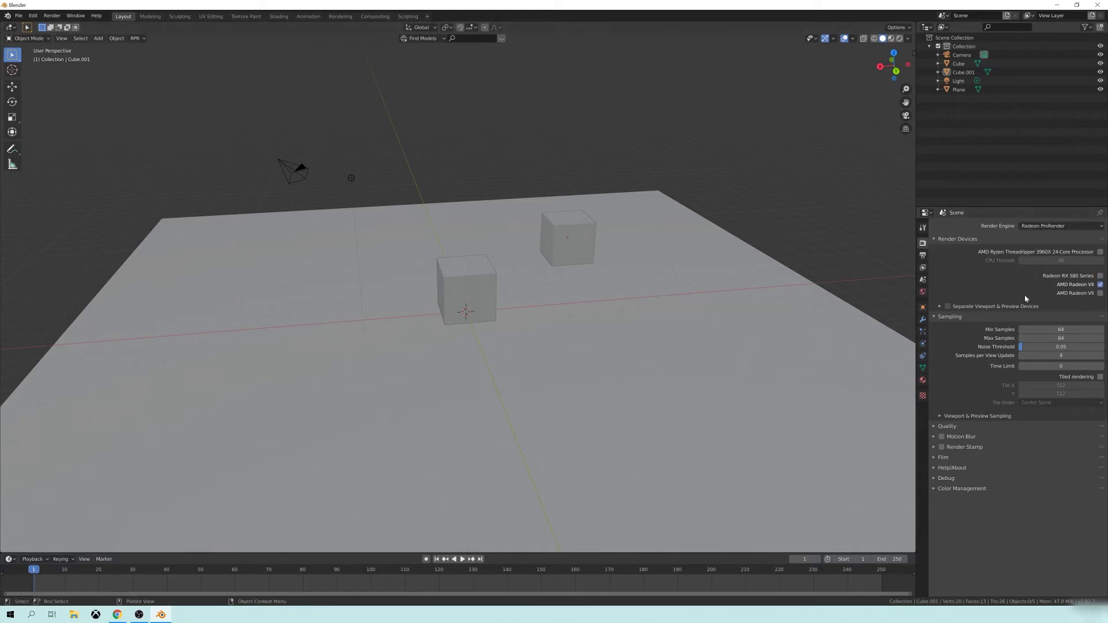
pyautogui.click(142, 39)
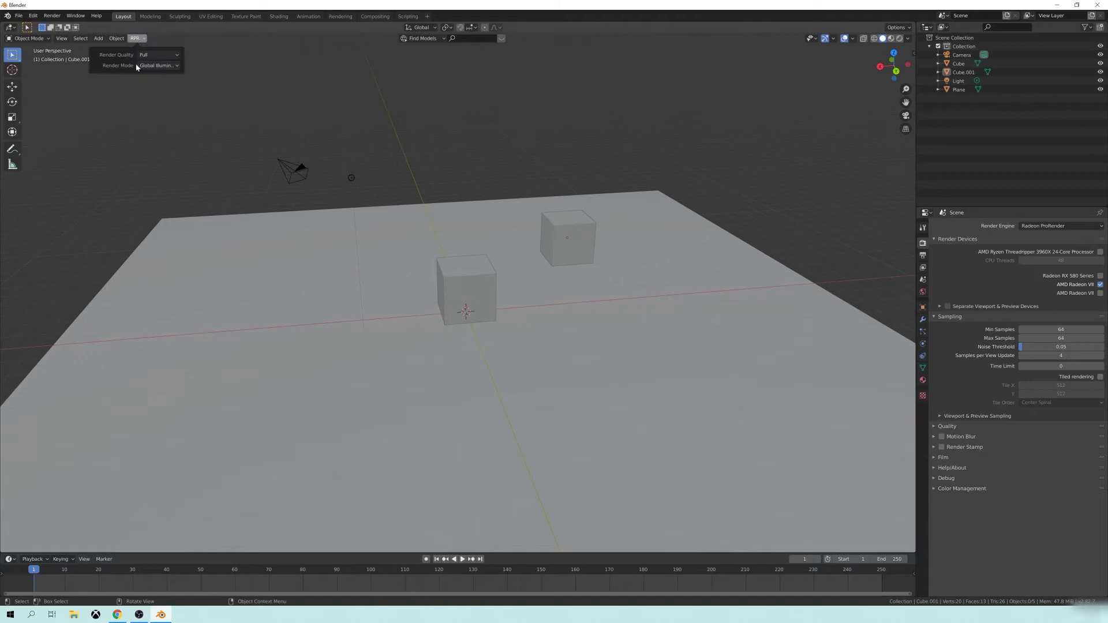
pyautogui.click(149, 54)
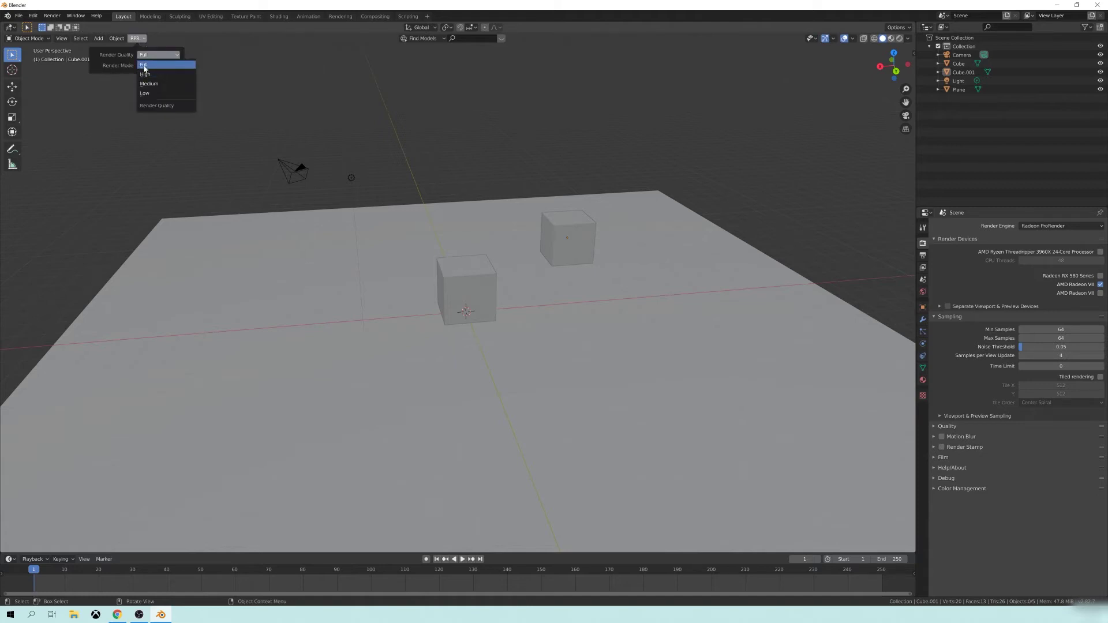
pyautogui.click(148, 55)
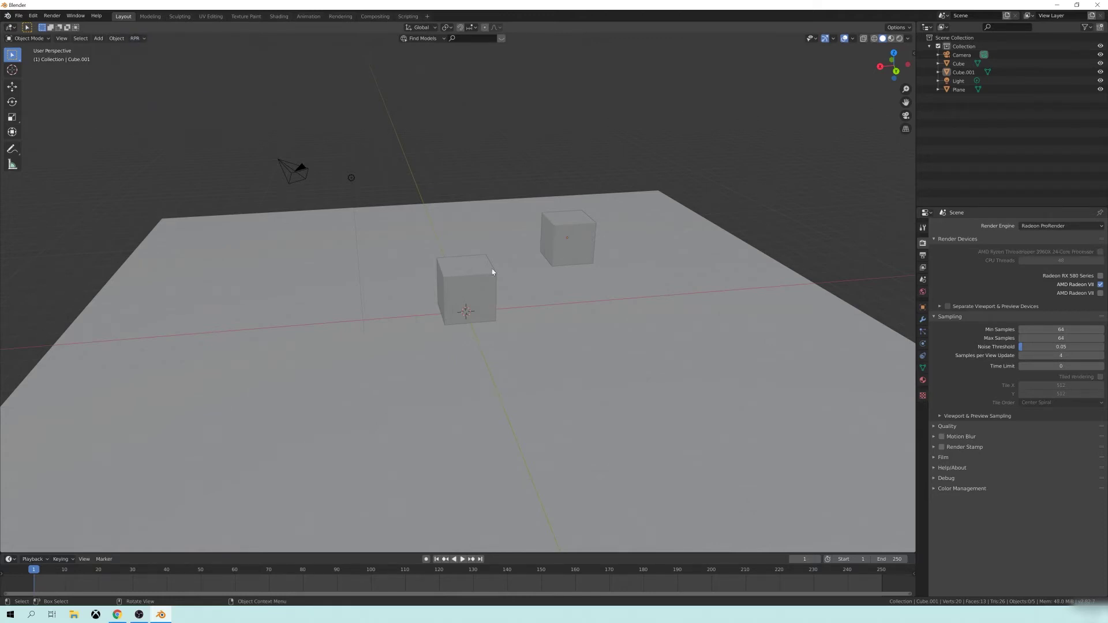
pyautogui.moveTo(492, 271); pyautogui.dragTo(579, 300, button='middle')
# Step: Switch the viewport to Rendered shading and orbit to a higher view of the glass cubes
pyautogui.press('z')
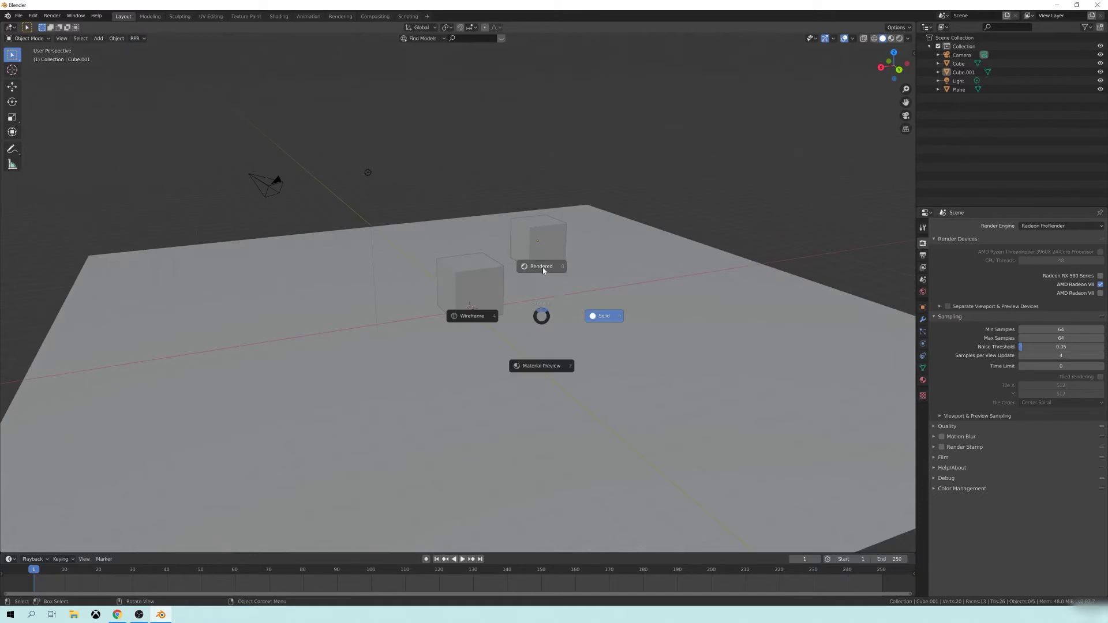
pyautogui.click(537, 266)
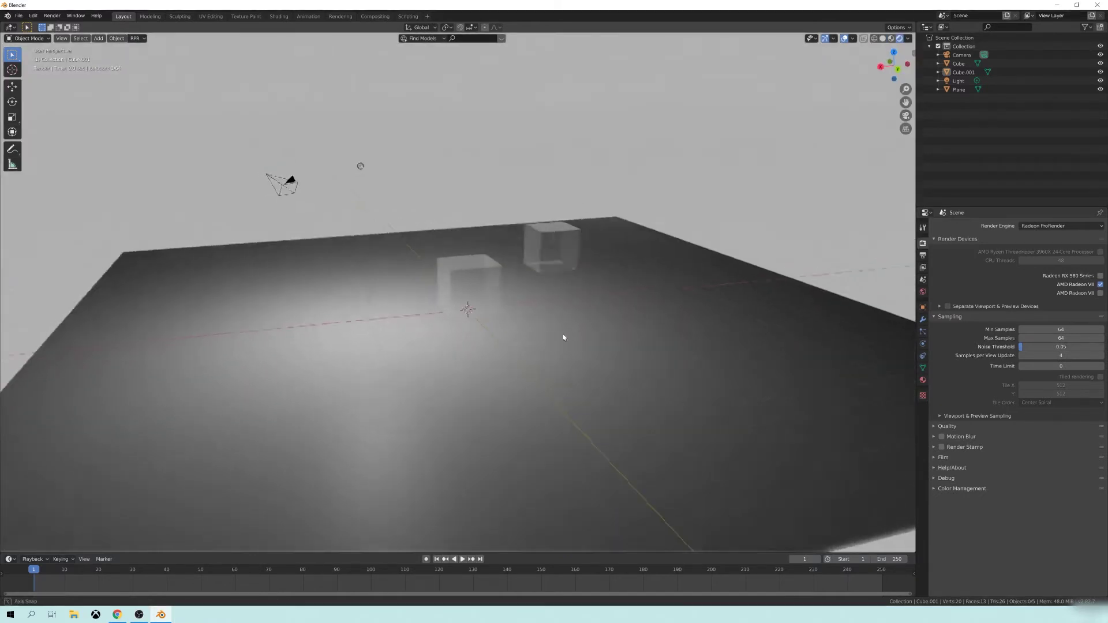
pyautogui.moveTo(564, 340); pyautogui.dragTo(639, 265, button='middle')
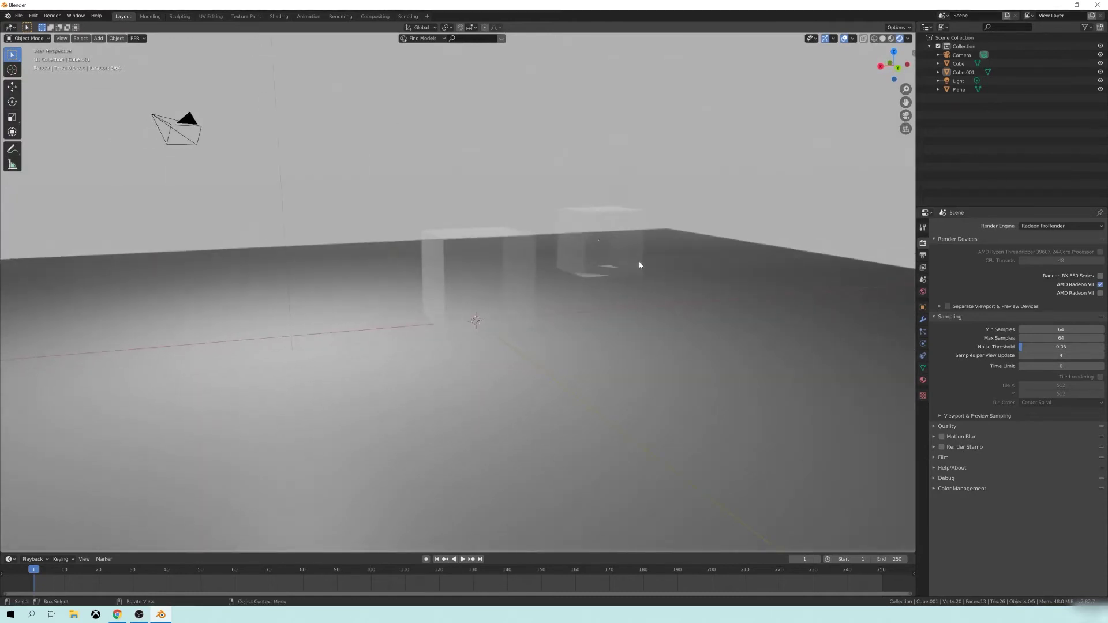
pyautogui.moveTo(575, 275); pyautogui.dragTo(618, 189, button='middle')
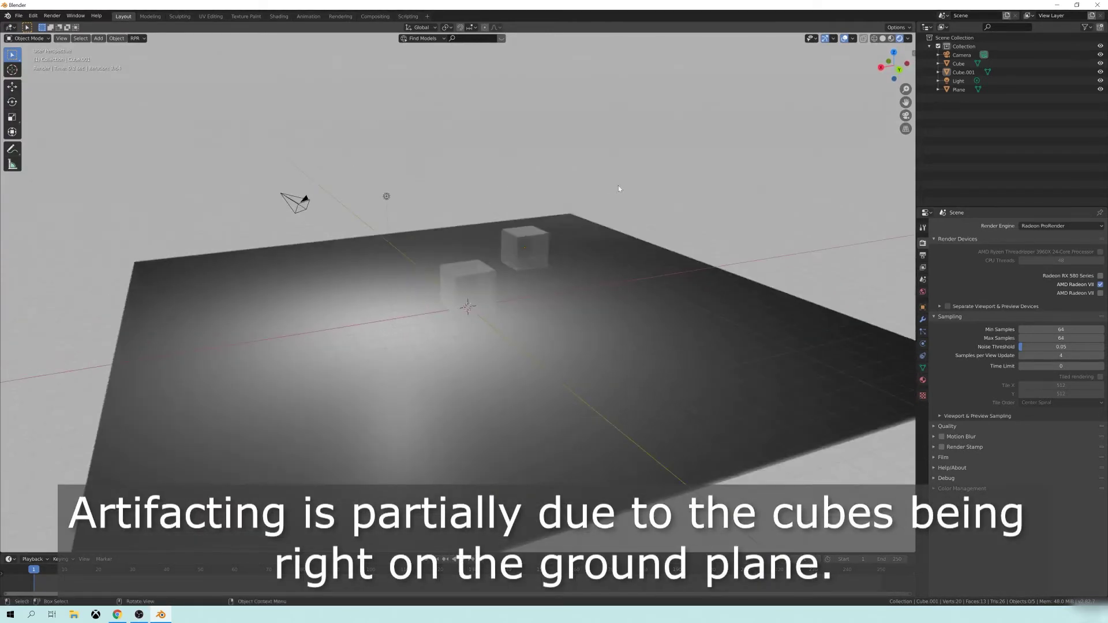
# Step: In the Shading workspace, frame the material nodes and delete the Glass BSDF node
pyautogui.click(279, 16)
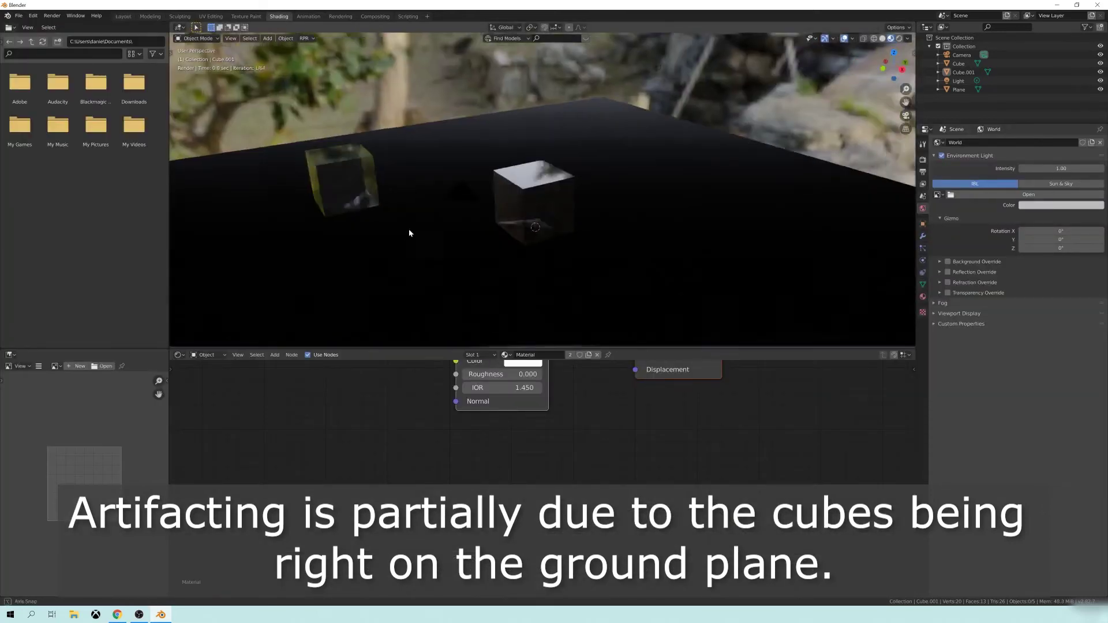
pyautogui.moveTo(408, 230)
pyautogui.mouseDown(button='middle')
pyautogui.moveTo(570, 224)
pyautogui.moveTo(522, 224)
pyautogui.mouseUp(button='middle')
pyautogui.press('Home')
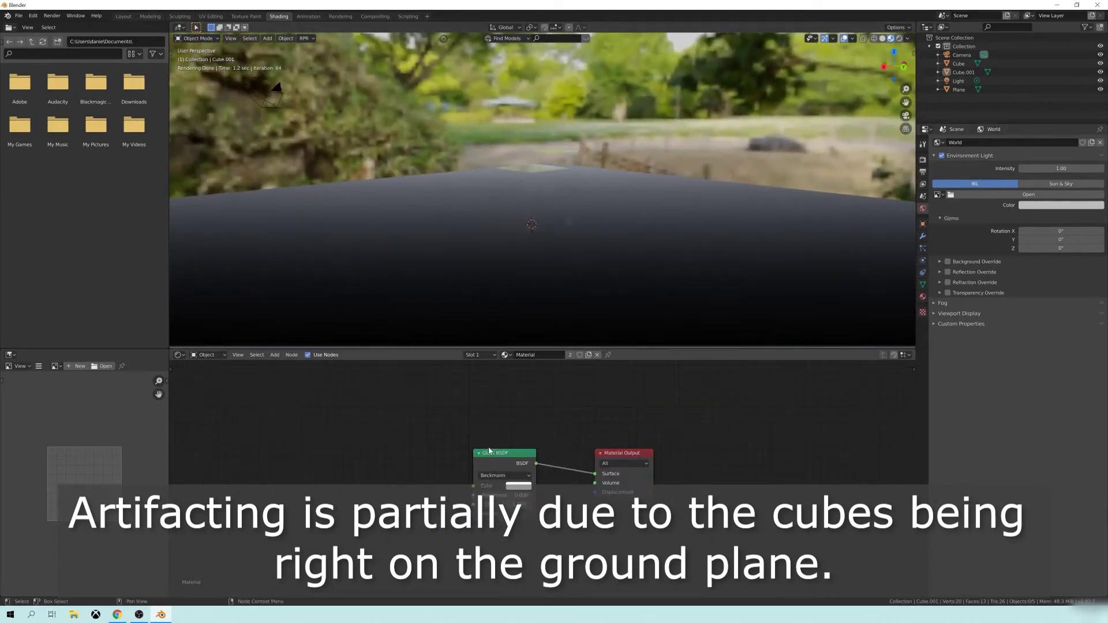
pyautogui.moveTo(507, 456); pyautogui.dragTo(446, 469)
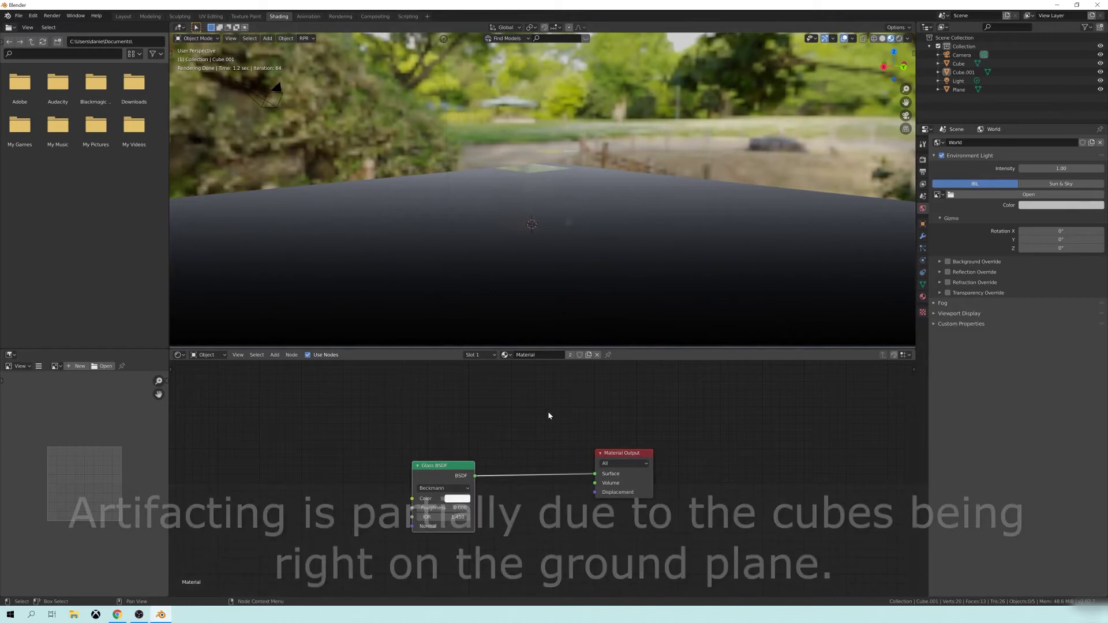
pyautogui.moveTo(548, 234); pyautogui.dragTo(538, 234, button='middle')
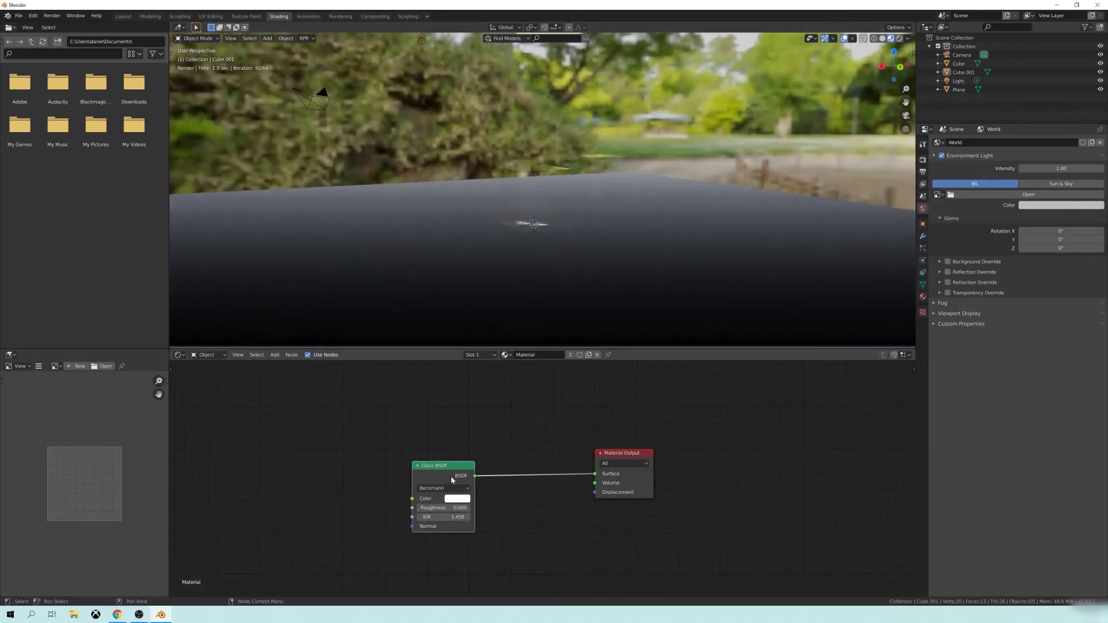
pyautogui.moveTo(442, 469); pyautogui.dragTo(426, 476)
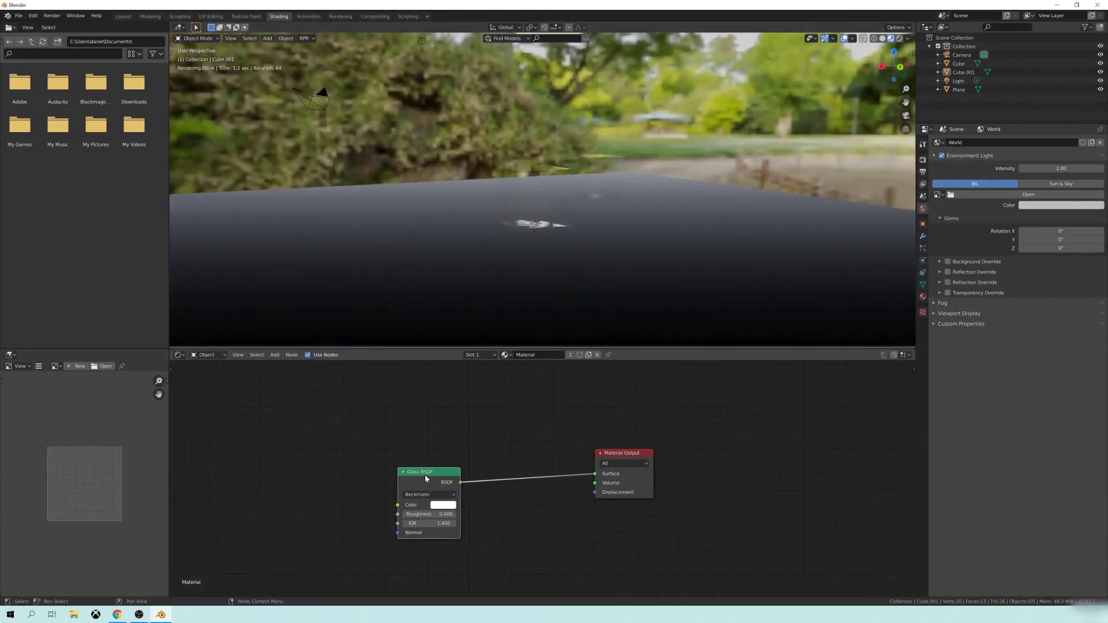
pyautogui.press('x')
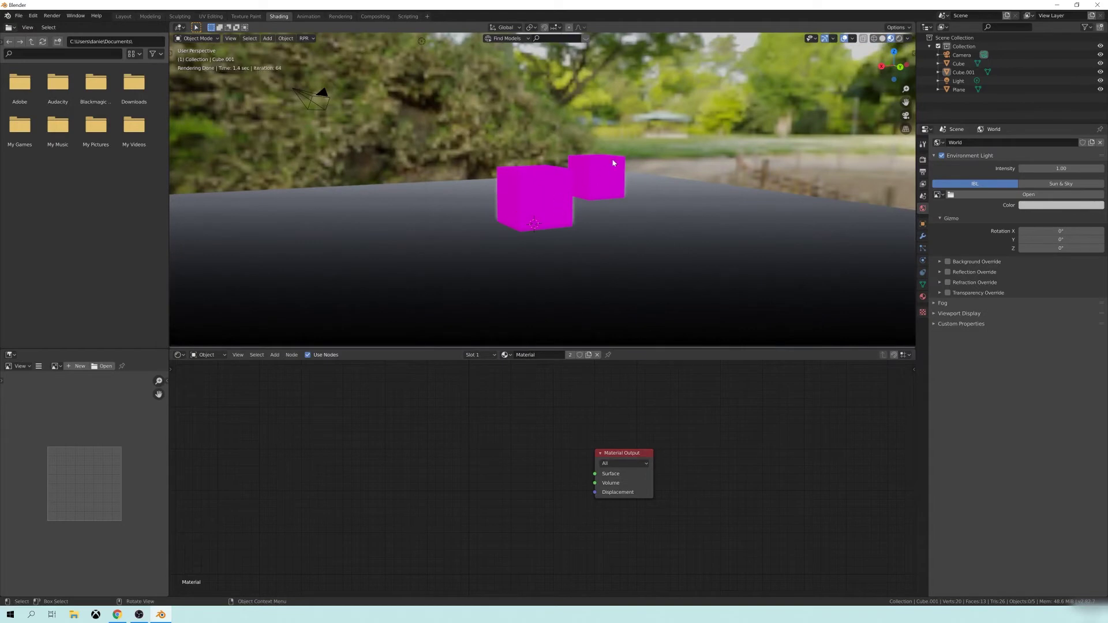
pyautogui.moveTo(391, 560); pyautogui.dragTo(423, 511, button='middle')
# Step: Add an RPR Uber shader node and link its Shader output to the Material Output Surface
pyautogui.hotkey('shift', 'a')
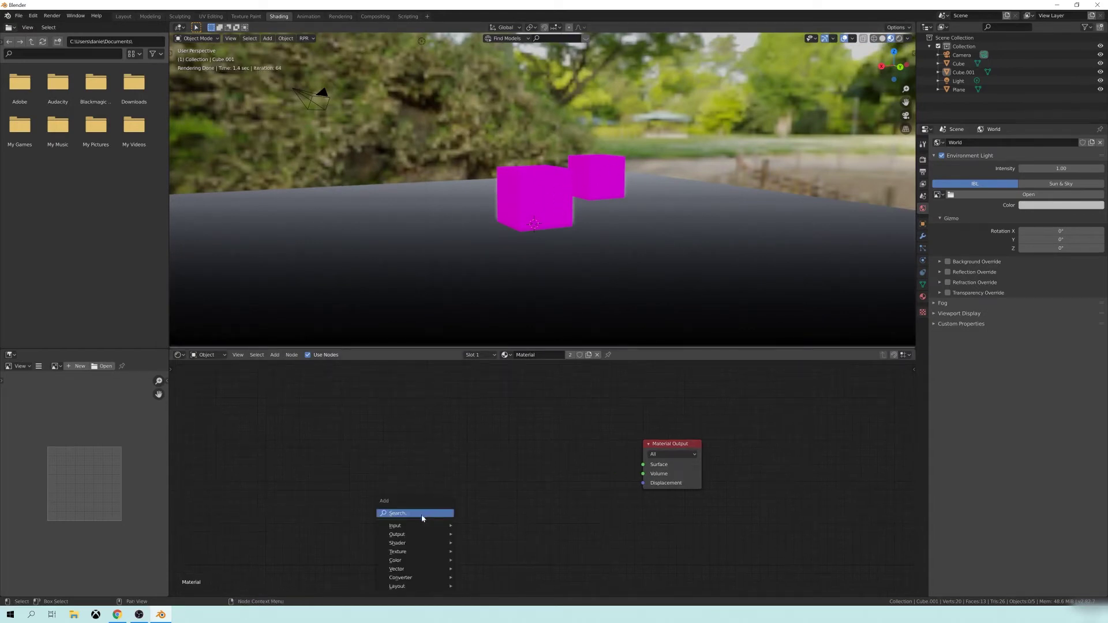
pyautogui.moveTo(428, 551)
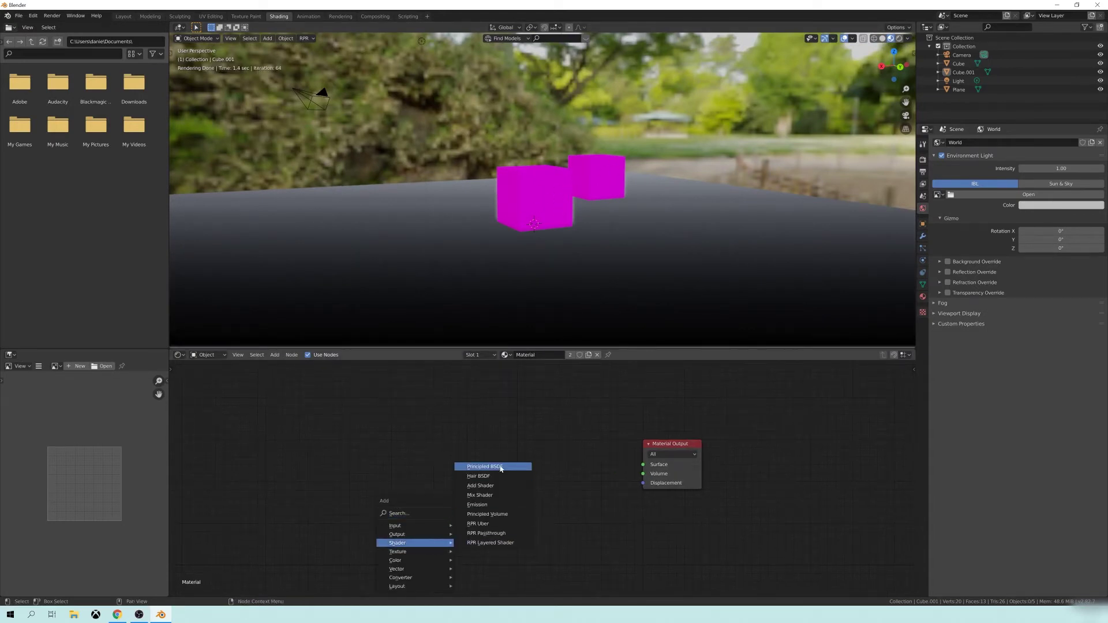
pyautogui.click(476, 523)
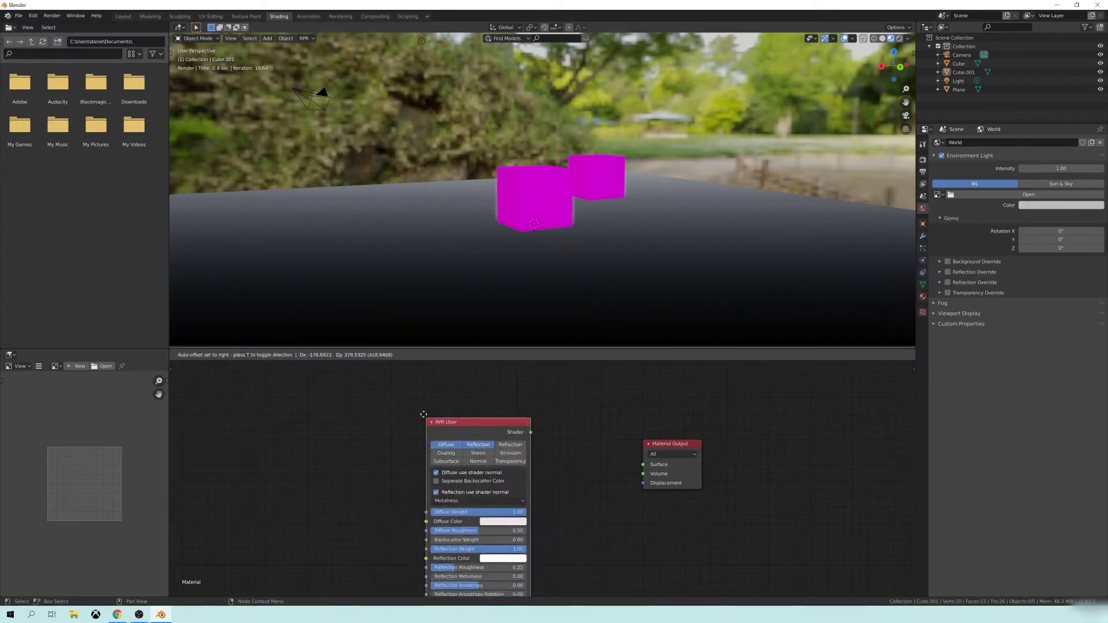
pyautogui.click(477, 482)
pyautogui.moveTo(536, 395); pyautogui.dragTo(644, 465)
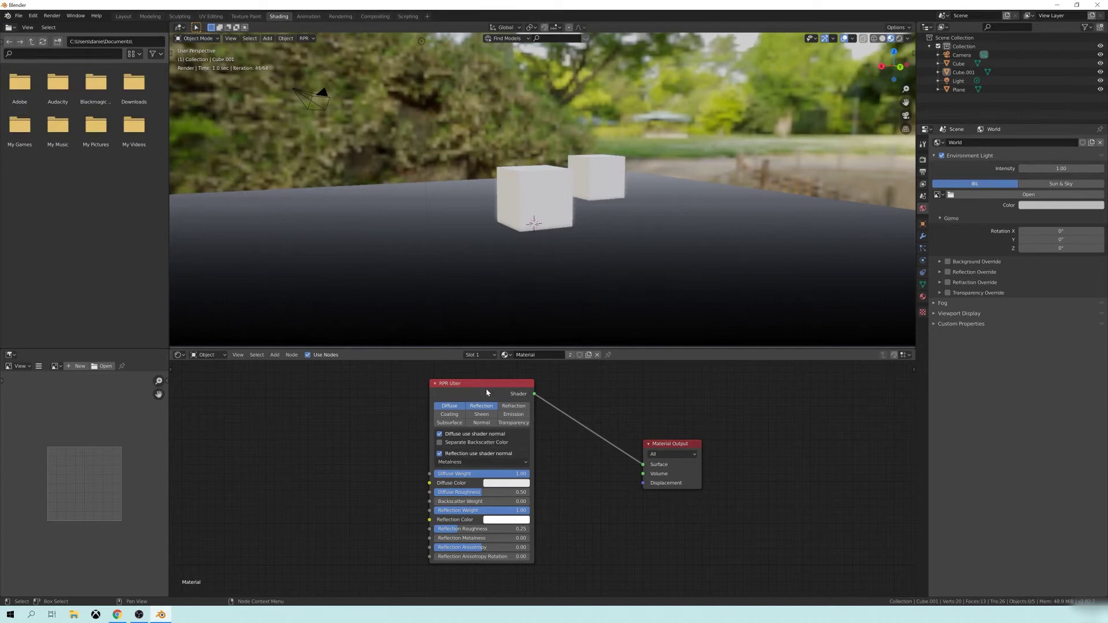
pyautogui.moveTo(486, 393)
pyautogui.mouseDown()
pyautogui.moveTo(506, 389)
pyautogui.moveTo(488, 412)
pyautogui.mouseUp()
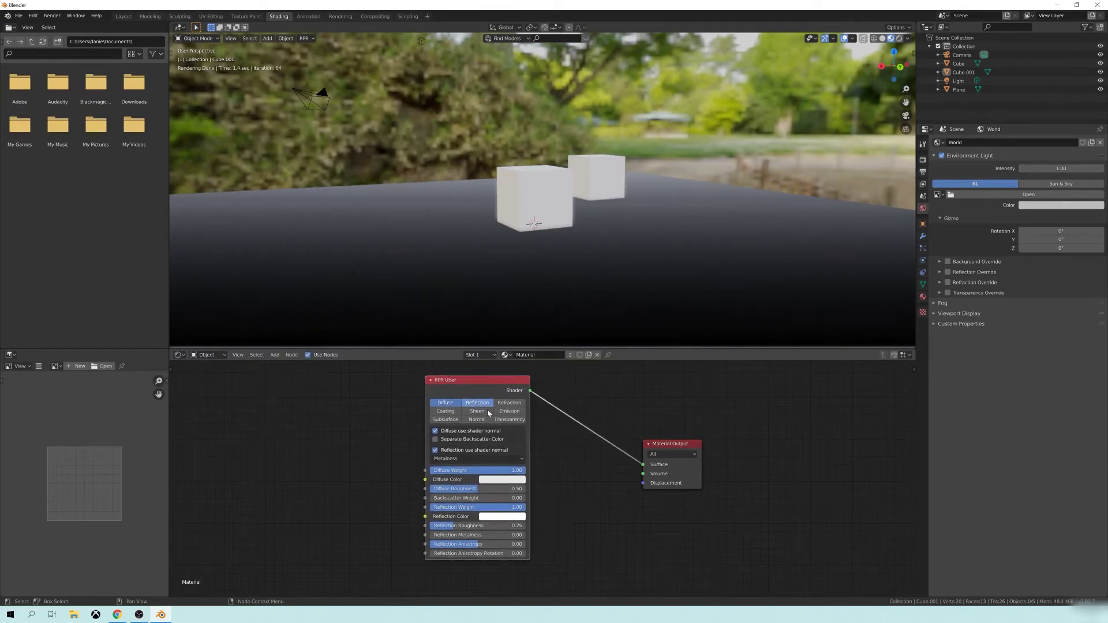
pyautogui.moveTo(543, 391); pyautogui.dragTo(533, 402, button='middle')
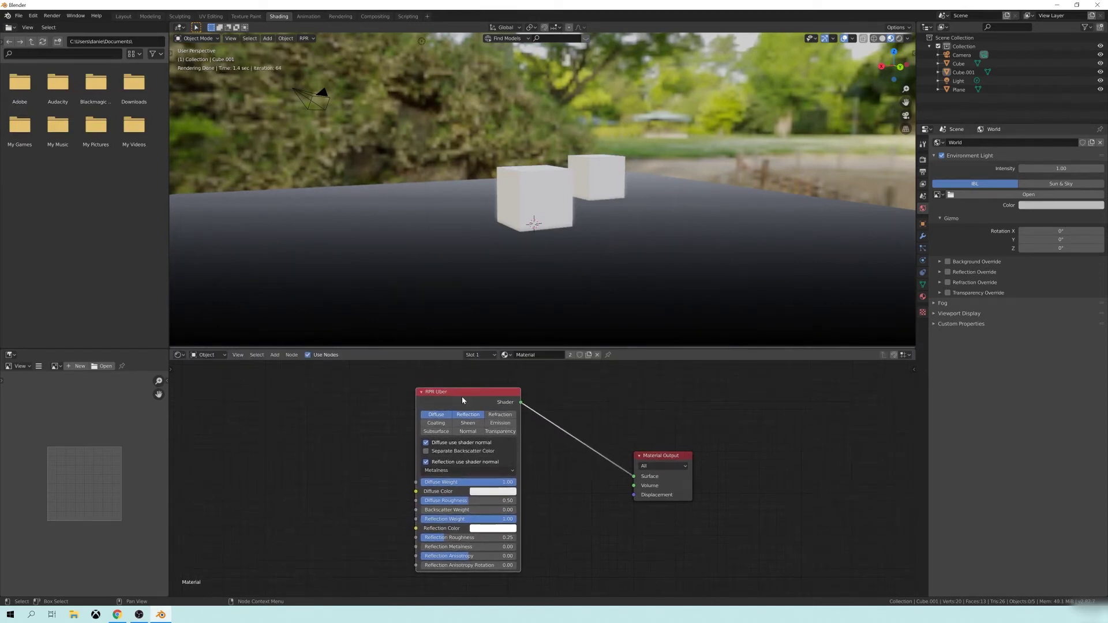
pyautogui.moveTo(533, 403); pyautogui.dragTo(521, 405)
pyautogui.moveTo(570, 404); pyautogui.dragTo(568, 409, button='middle')
pyautogui.moveTo(624, 174)
pyautogui.mouseDown(button='middle')
pyautogui.moveTo(576, 222)
pyautogui.moveTo(587, 223)
pyautogui.mouseUp(button='middle')
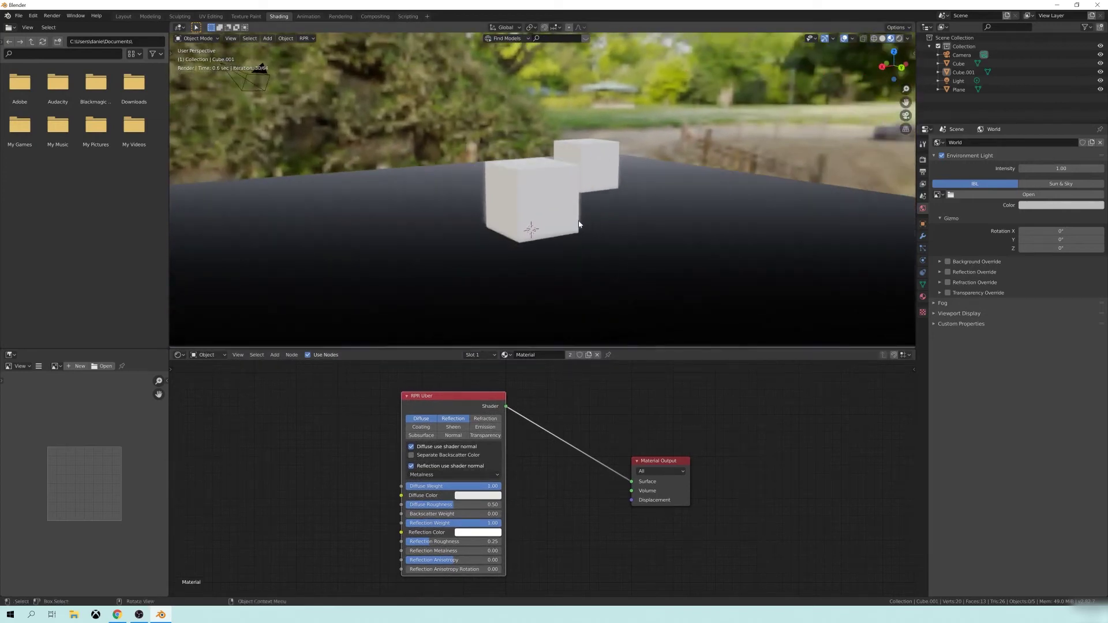
pyautogui.press('z')
pyautogui.click(654, 221)
pyautogui.moveTo(488, 208); pyautogui.dragTo(609, 145, button='middle')
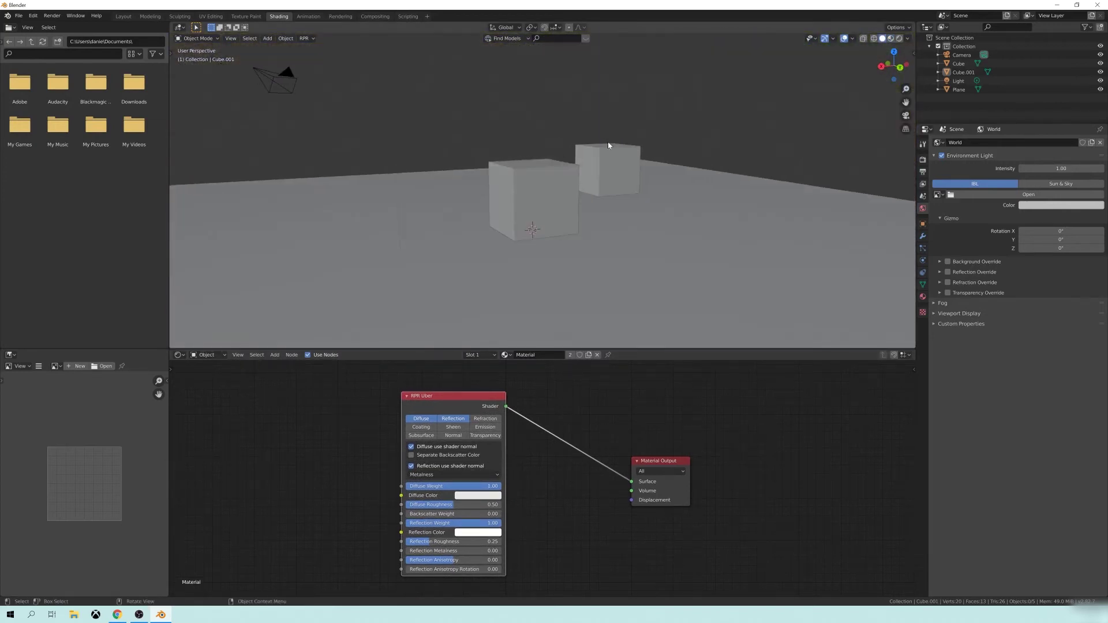
pyautogui.press('z')
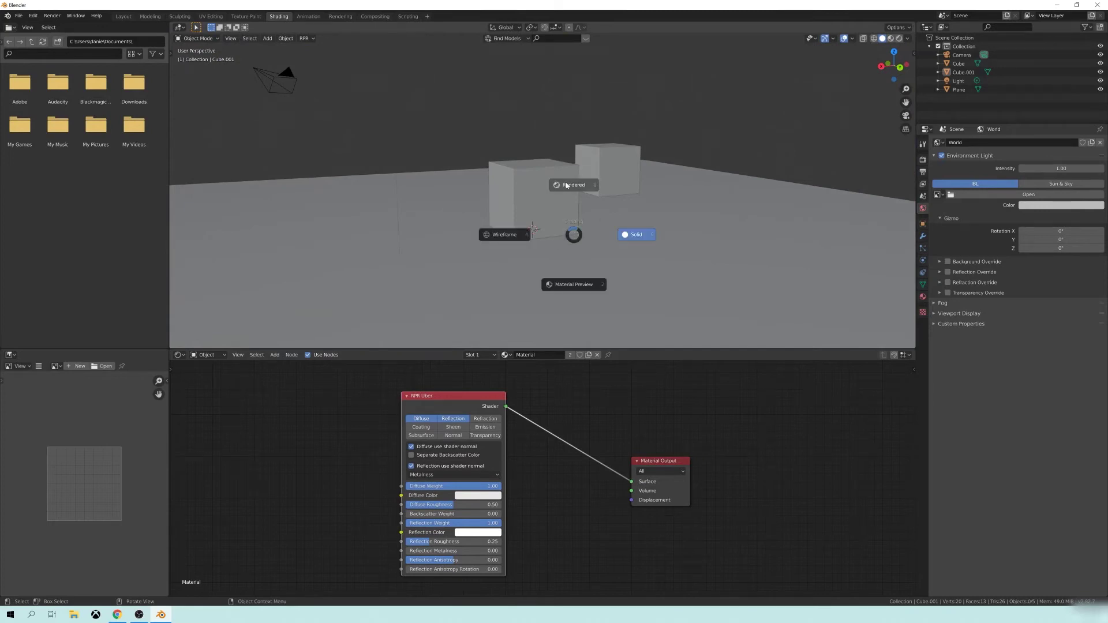
pyautogui.click(566, 185)
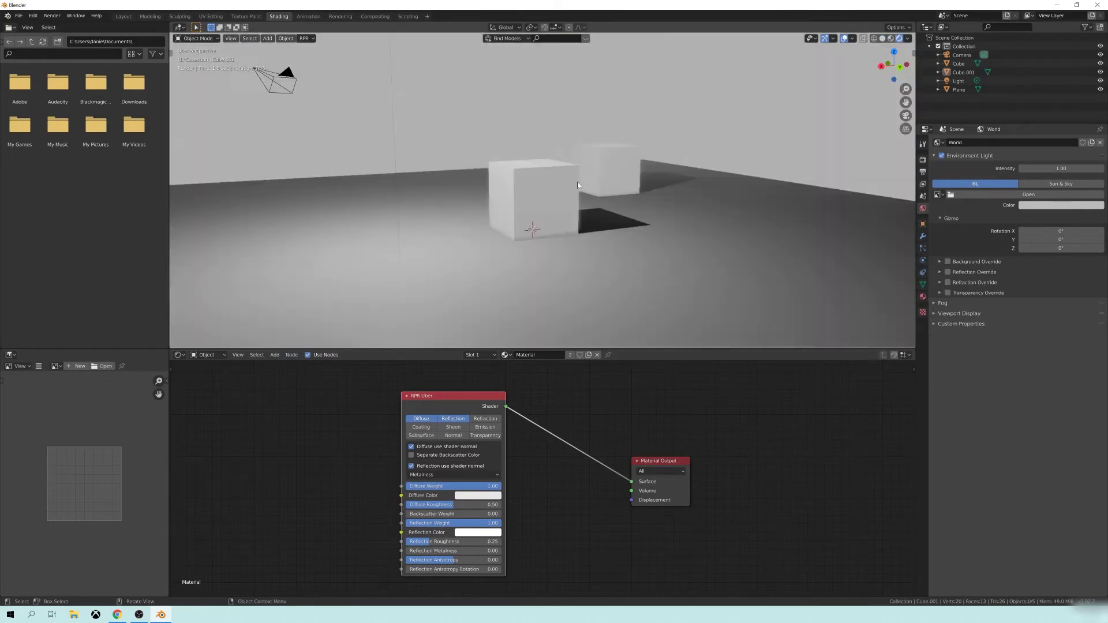
pyautogui.moveTo(621, 151); pyautogui.dragTo(607, 204, button='middle')
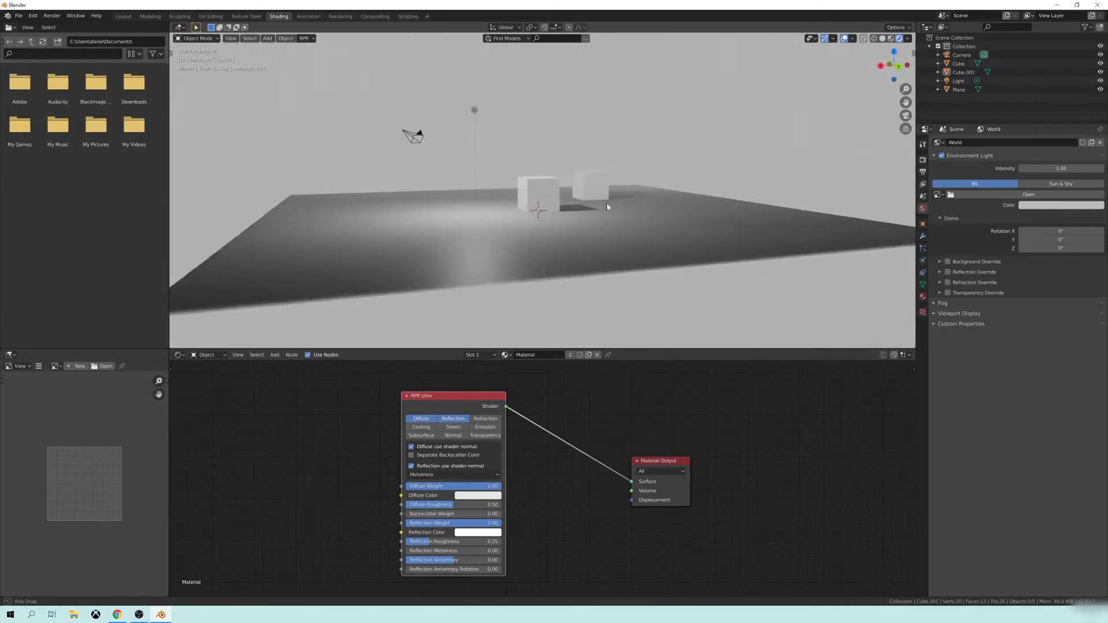
# Step: Enable Refraction and disable Diffuse on the RPR Uber node
pyautogui.moveTo(571, 494); pyautogui.dragTo(588, 503, button='middle')
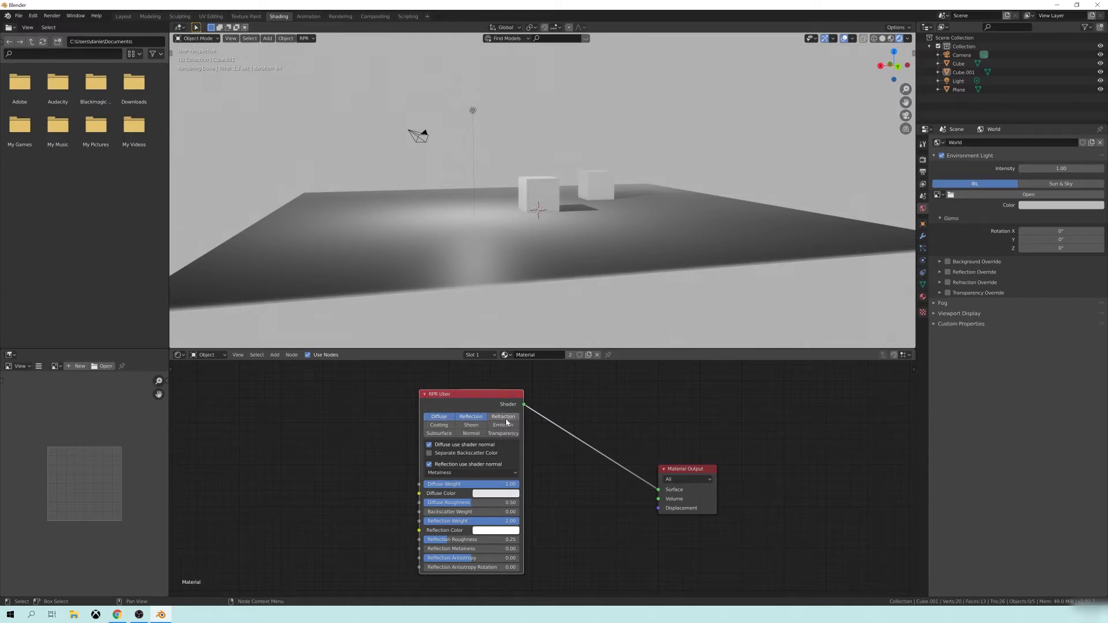
pyautogui.click(504, 417)
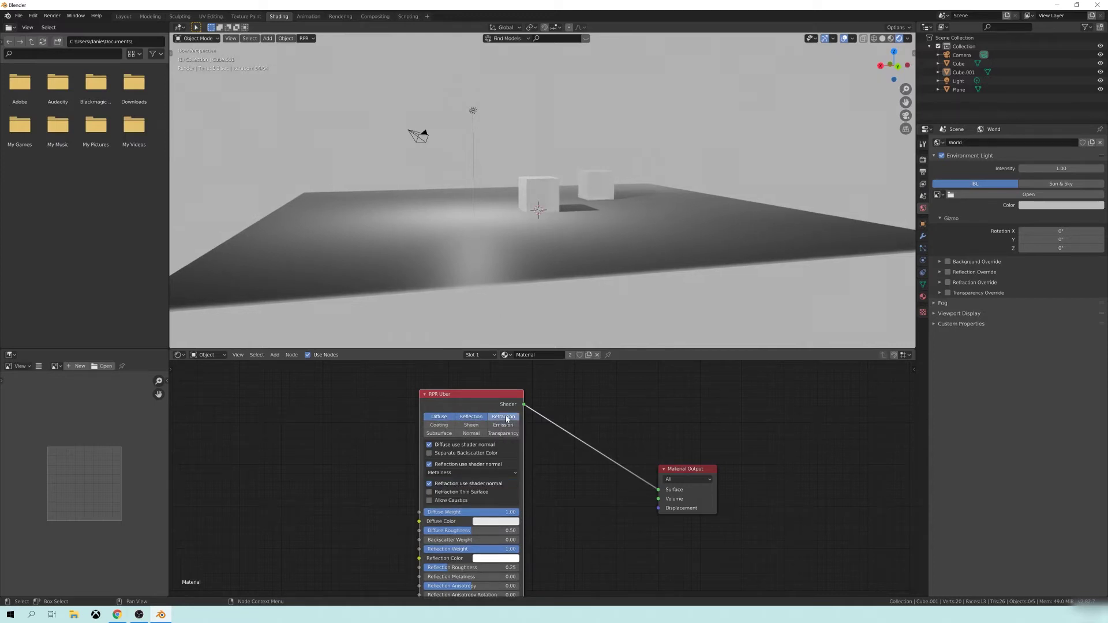
pyautogui.click(439, 417)
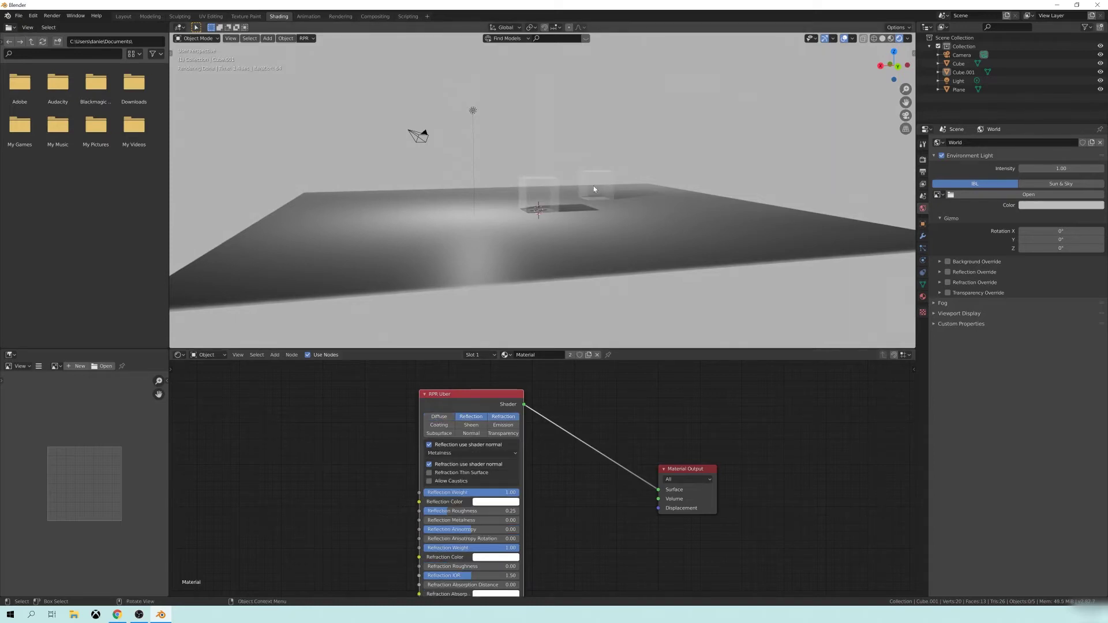
pyautogui.moveTo(583, 508); pyautogui.dragTo(598, 465, button='middle')
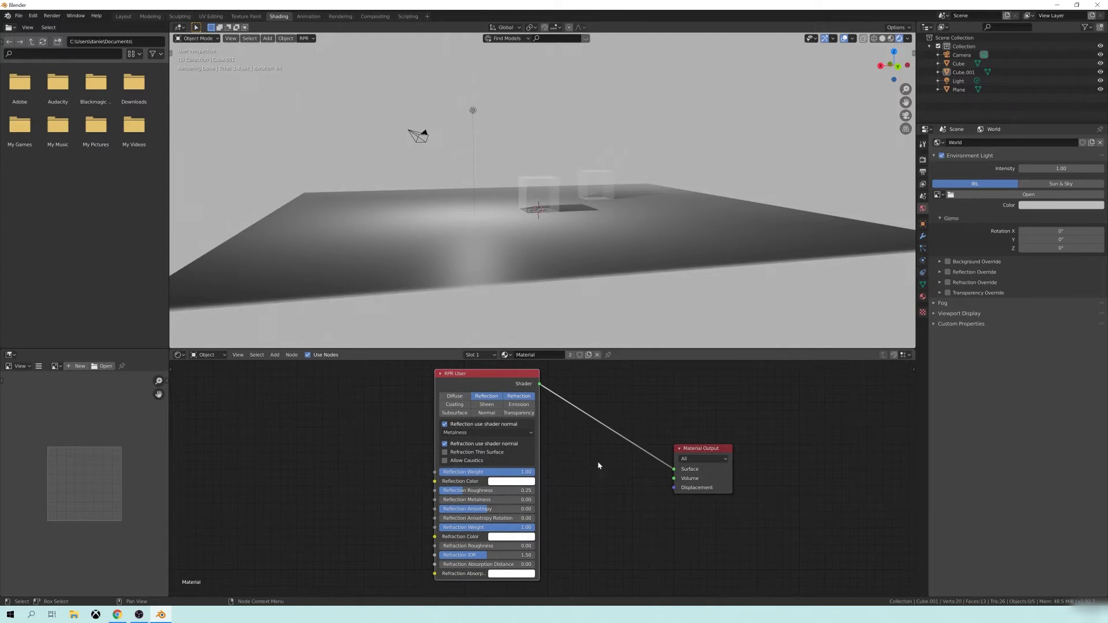
# Step: Set Uber reflection mode to IOR, reflection weight 0.51 and roughness 0.00
pyautogui.click(448, 433)
pyautogui.click(460, 454)
pyautogui.moveTo(641, 254); pyautogui.dragTo(615, 237, button='middle')
pyautogui.moveTo(584, 492); pyautogui.dragTo(581, 495, button='middle')
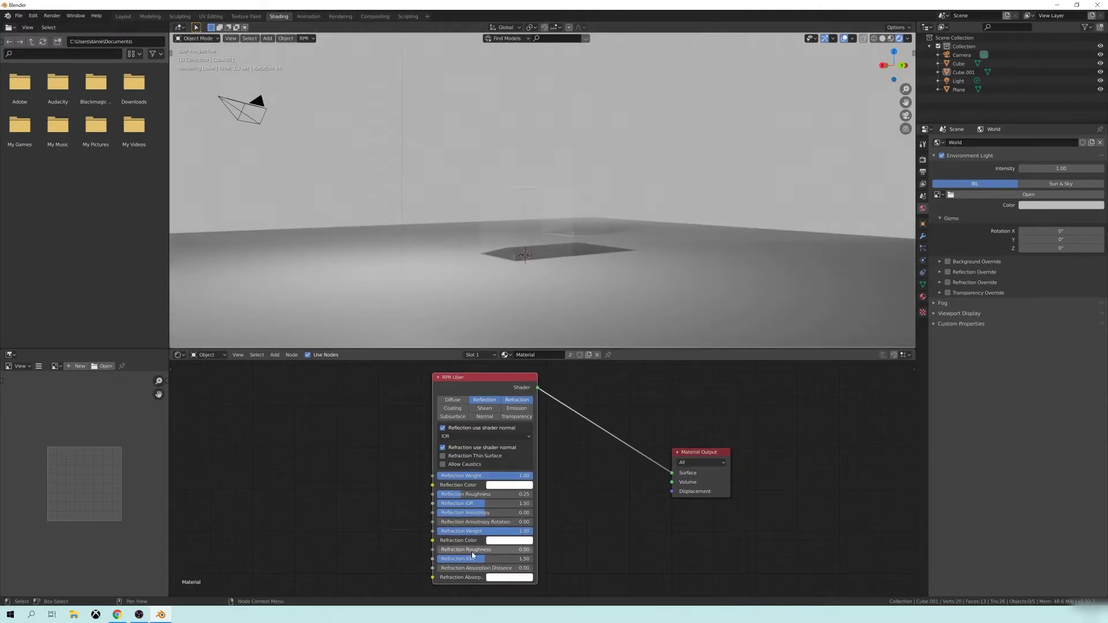
pyautogui.moveTo(527, 477); pyautogui.dragTo(491, 477)
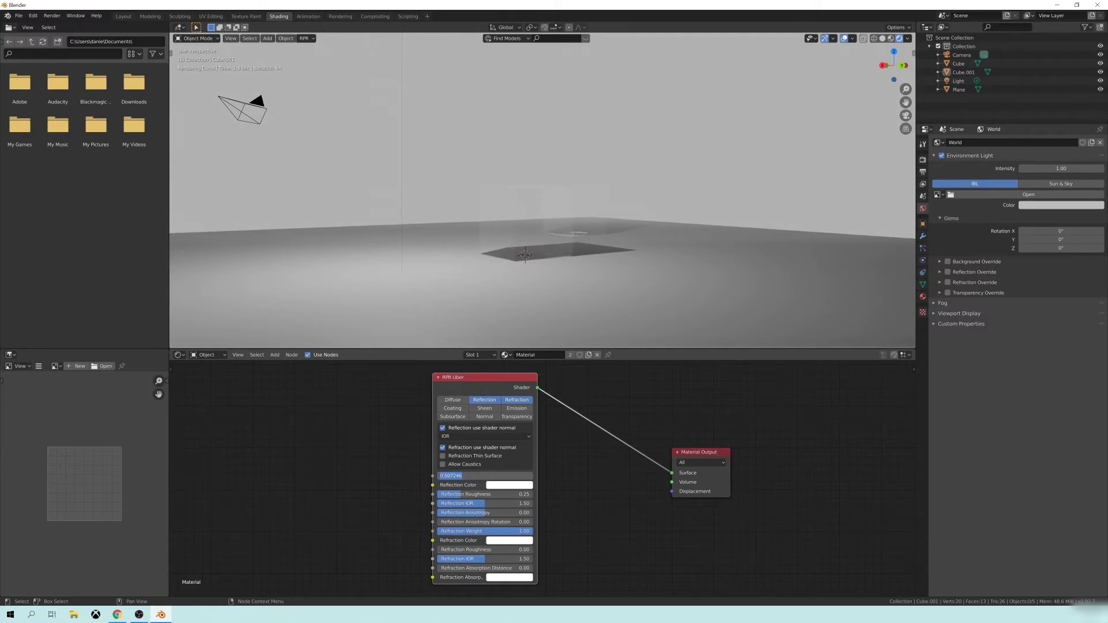
pyautogui.press('Return')
pyautogui.moveTo(494, 494); pyautogui.dragTo(450, 495)
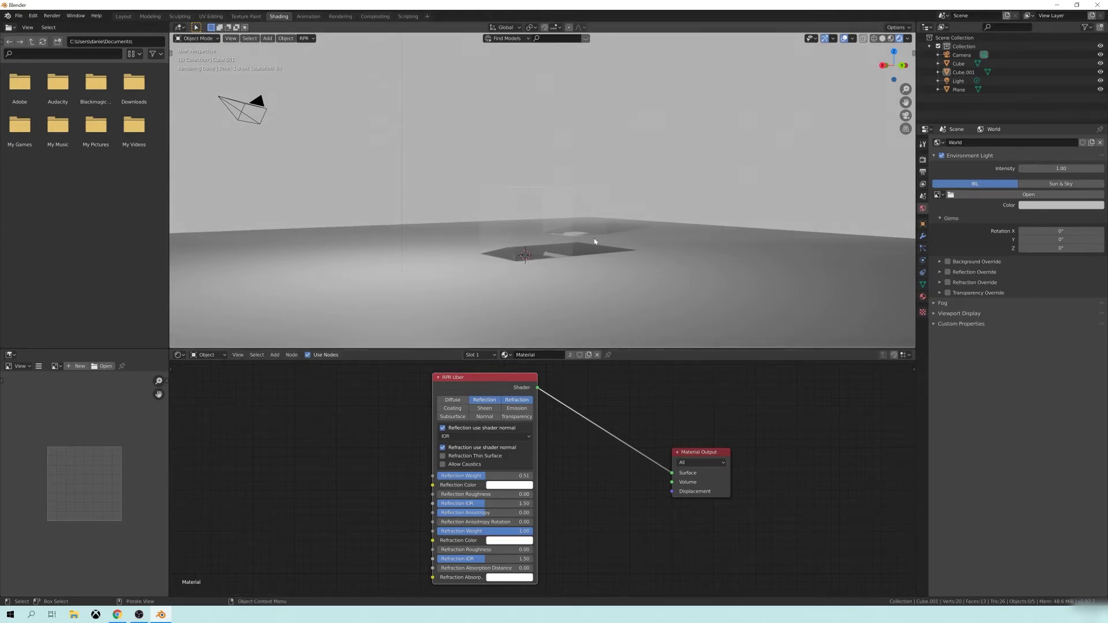
pyautogui.moveTo(562, 242); pyautogui.dragTo(552, 212, button='middle')
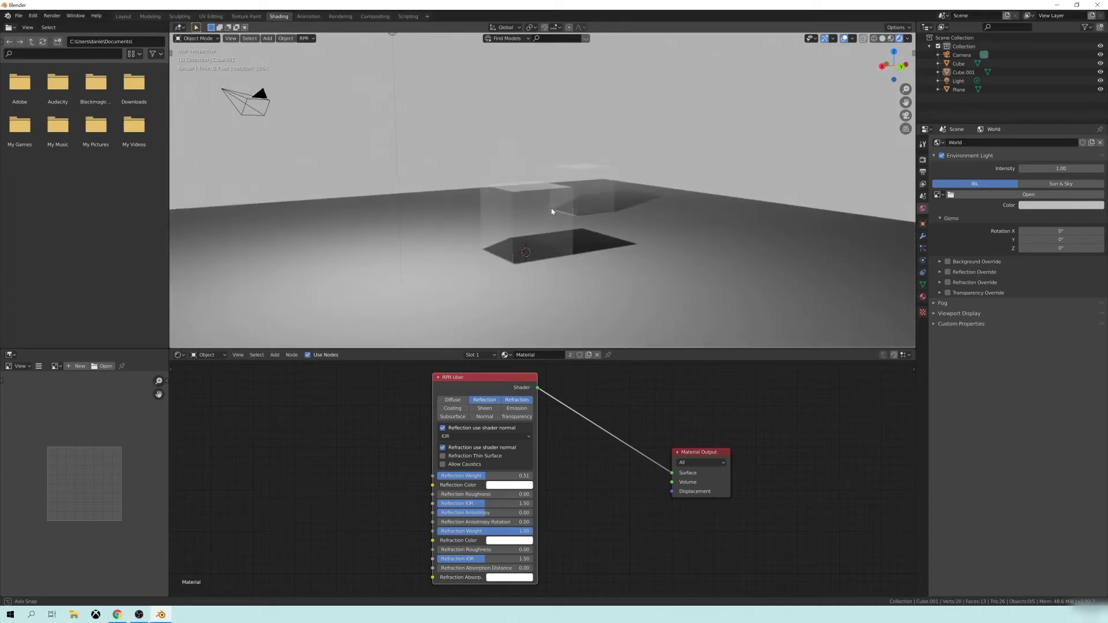
# Step: Enable Allow Caustics on the RPR Uber node and switch the viewport to Solid shading
pyautogui.click(456, 463)
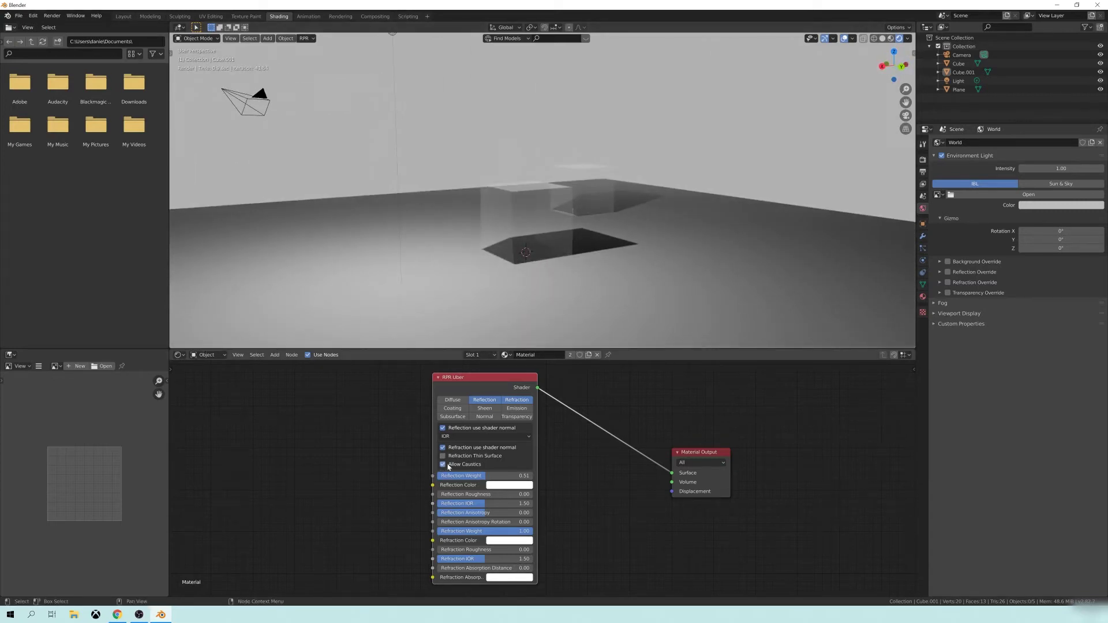
pyautogui.press('z')
pyautogui.click(717, 215)
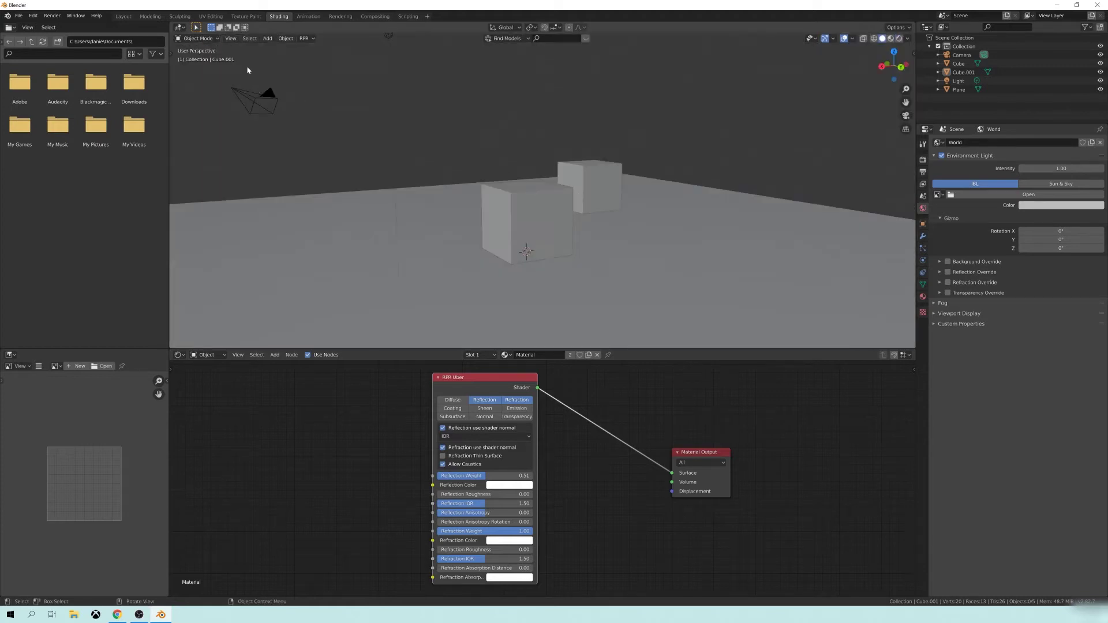
# Step: Check the RPR Render Quality levels, then return the viewport to Rendered shading
pyautogui.click(305, 39)
pyautogui.click(318, 55)
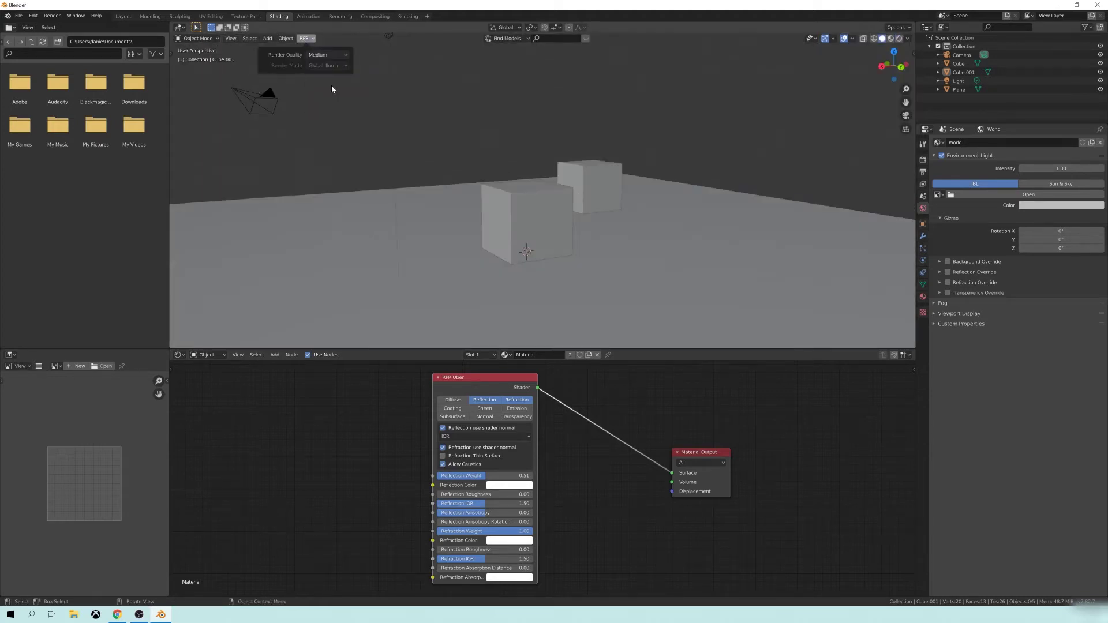
pyautogui.press('z')
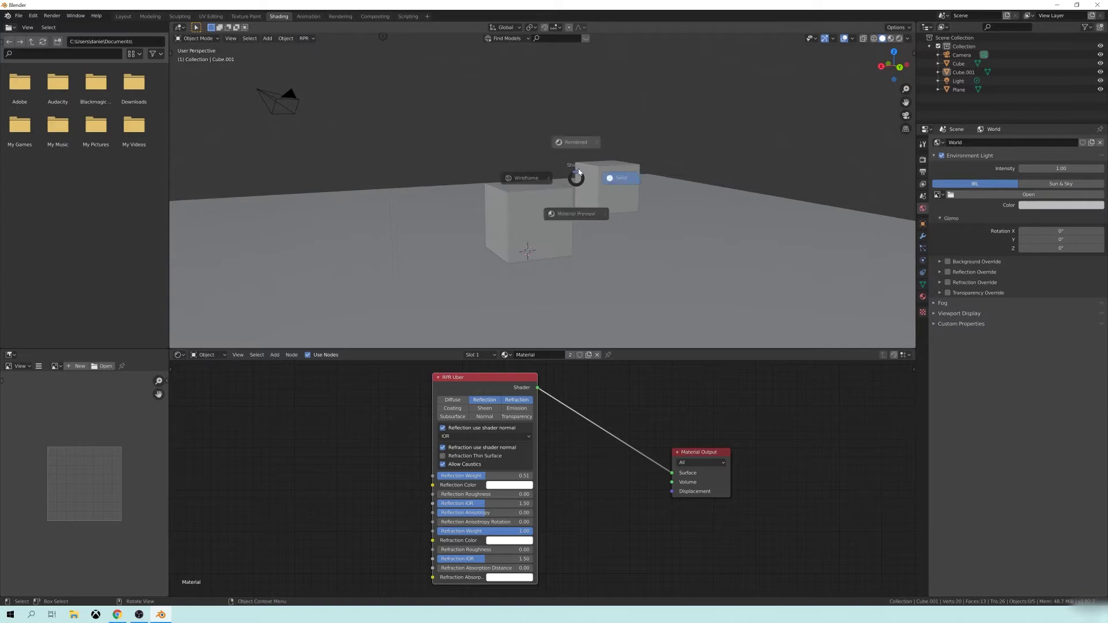
pyautogui.click(577, 128)
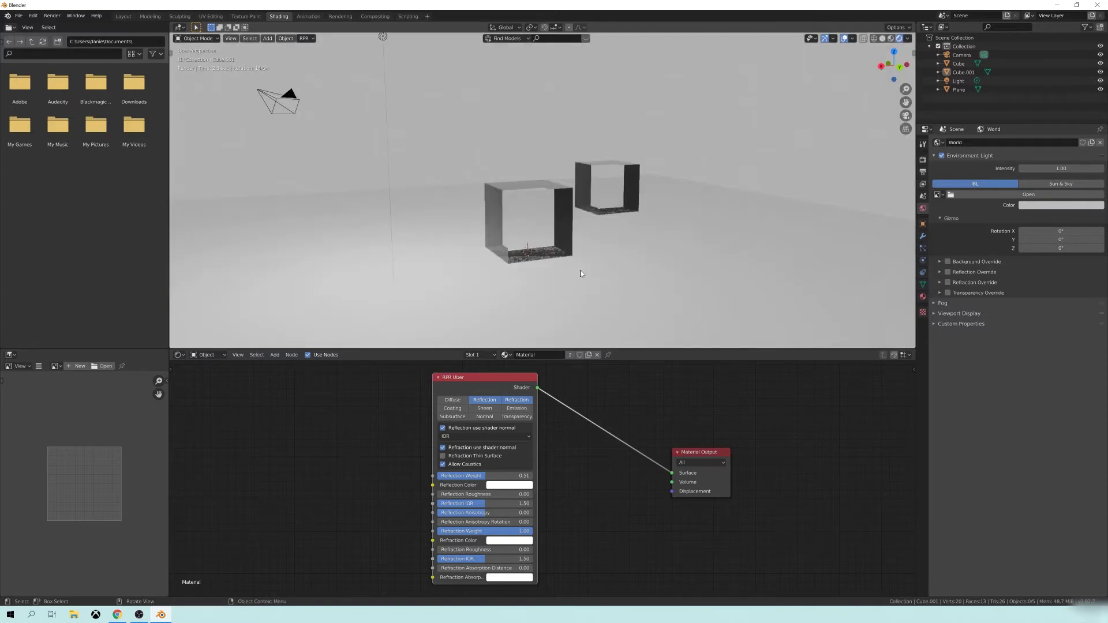
# Step: Orbit and zoom the rendered viewport to a front view framing both glass cubes
pyautogui.moveTo(587, 240); pyautogui.dragTo(666, 250, button='middle')
pyautogui.scroll(2, 591, 256)
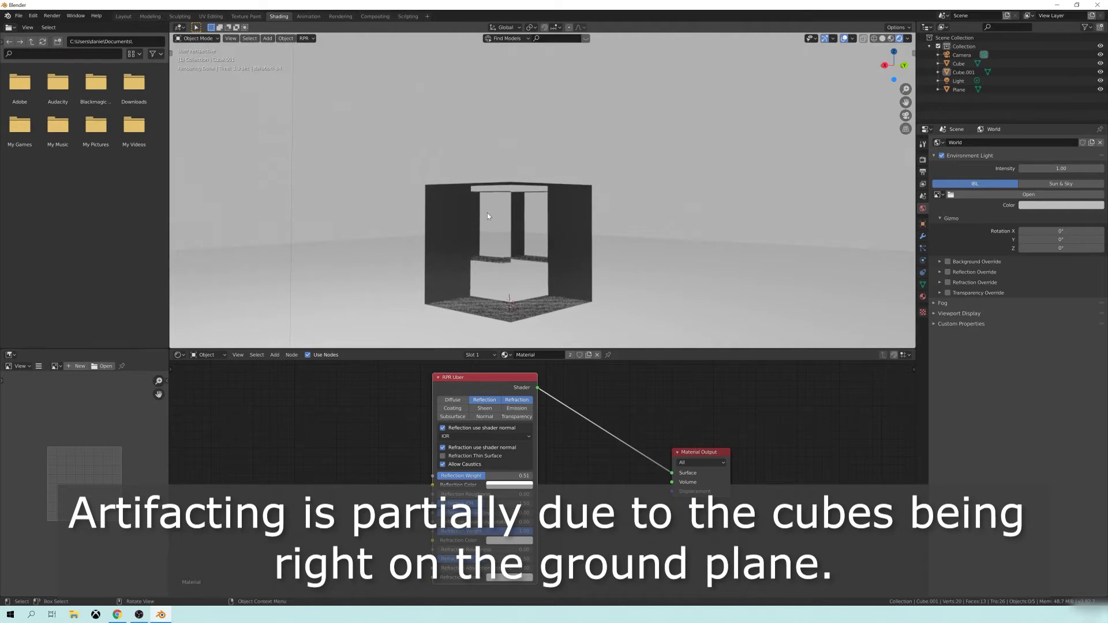
pyautogui.moveTo(488, 216); pyautogui.dragTo(512, 209, button='middle')
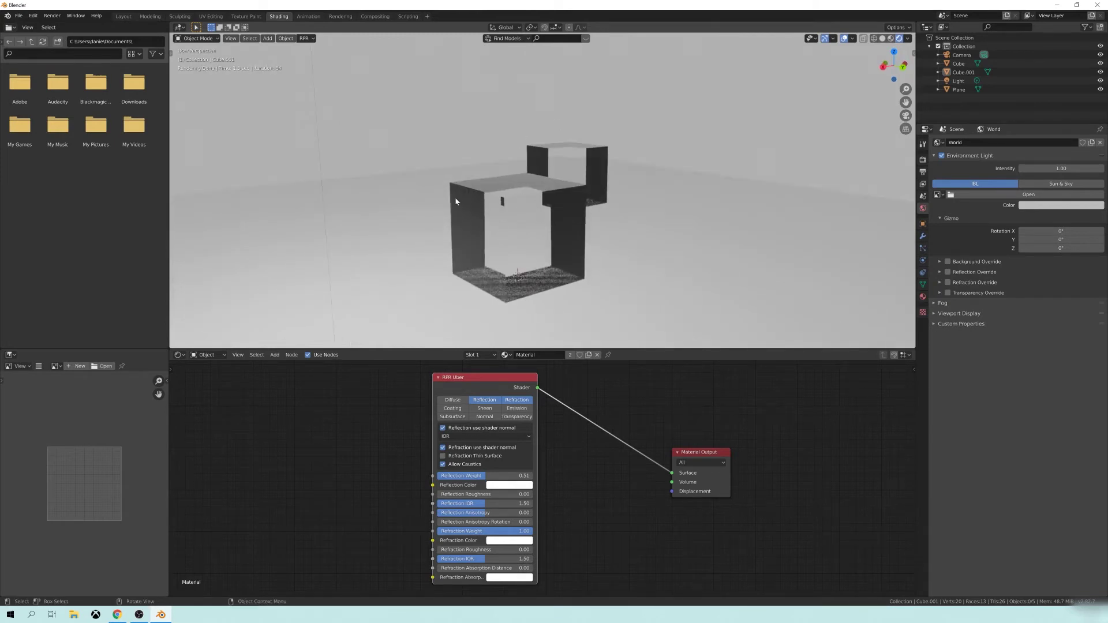
pyautogui.moveTo(566, 211); pyautogui.dragTo(485, 237, button='middle')
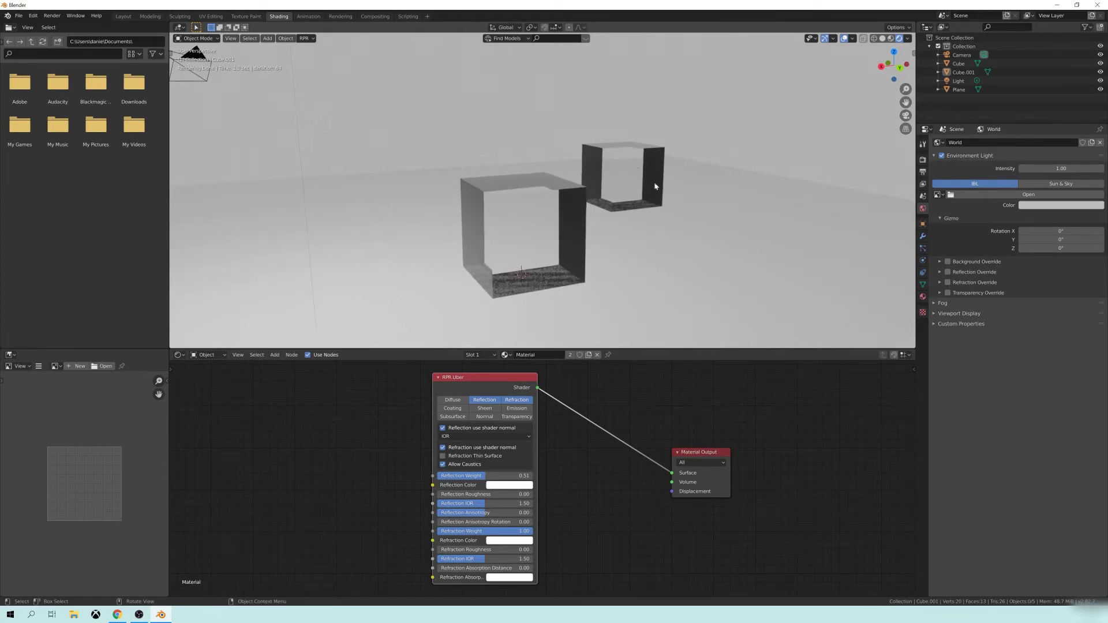
pyautogui.moveTo(523, 230); pyautogui.dragTo(515, 189, button='middle')
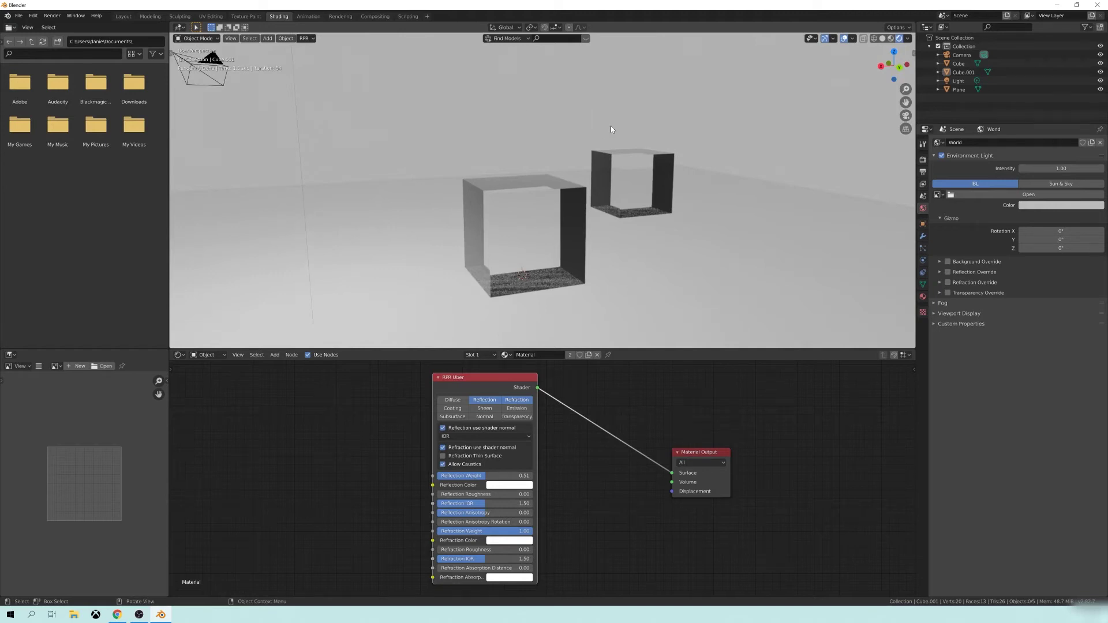
pyautogui.scroll(-4, 557, 209)
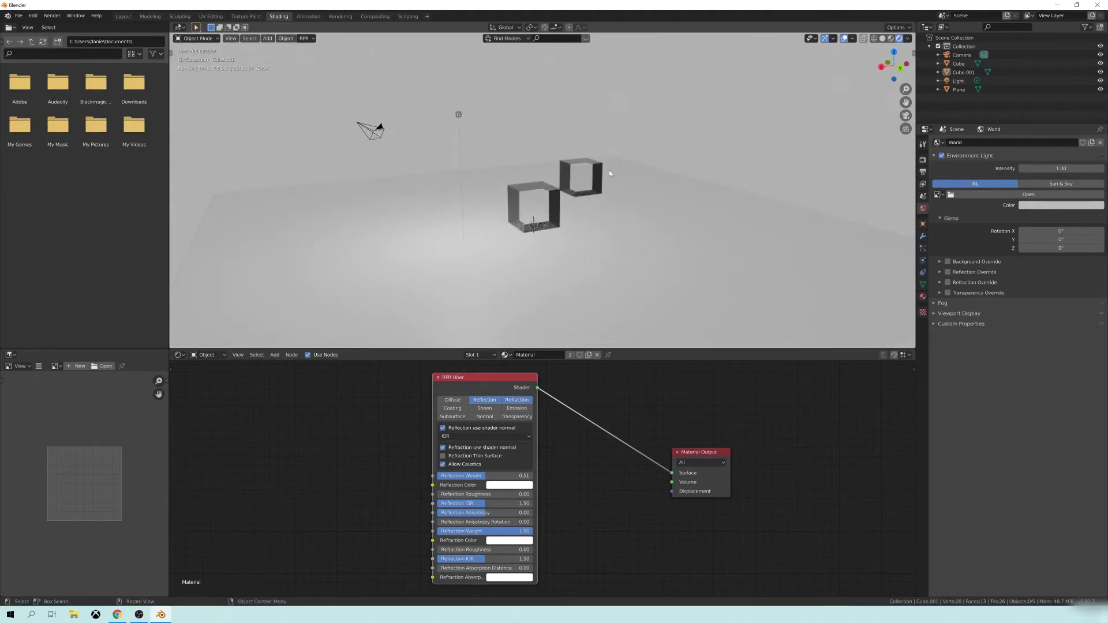
pyautogui.moveTo(592, 171); pyautogui.dragTo(669, 269, button='middle')
pyautogui.scroll(-6, 614, 227)
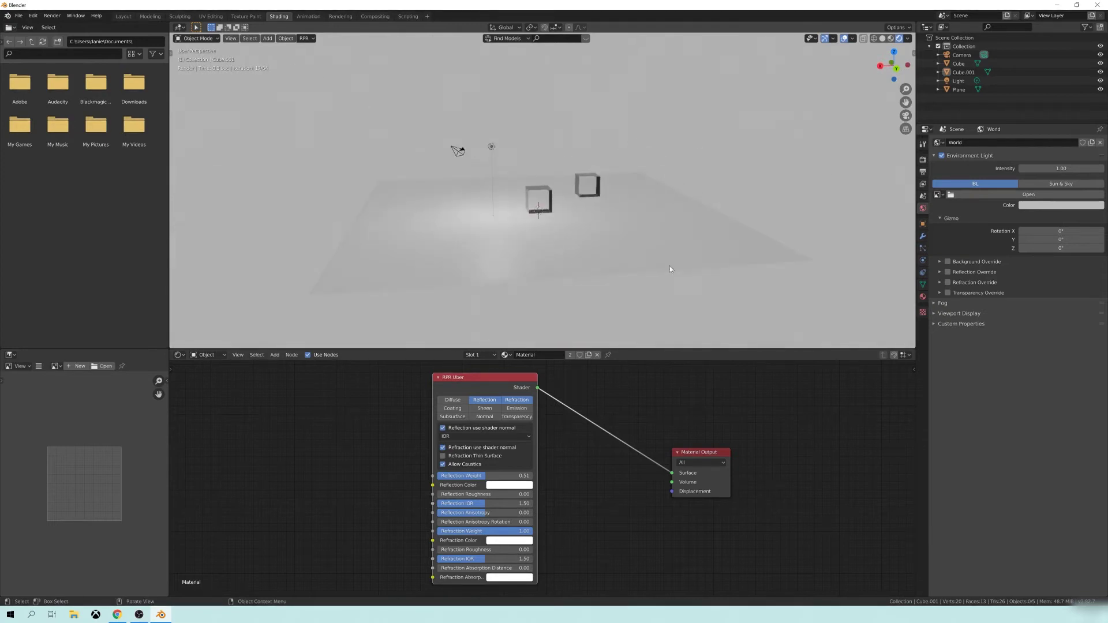
pyautogui.scroll(4, 535, 199)
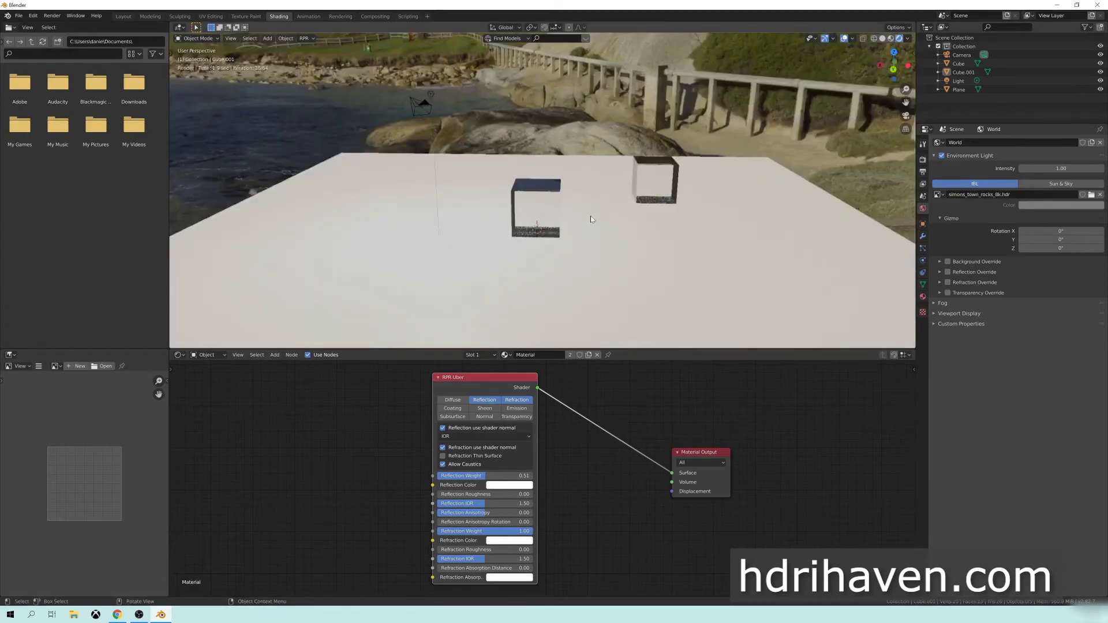
# Step: Load simons_town_rocks_8k.hdr into the World IBL slot and orbit around the cubes
pyautogui.moveTo(591, 216); pyautogui.dragTo(506, 184, button='middle')
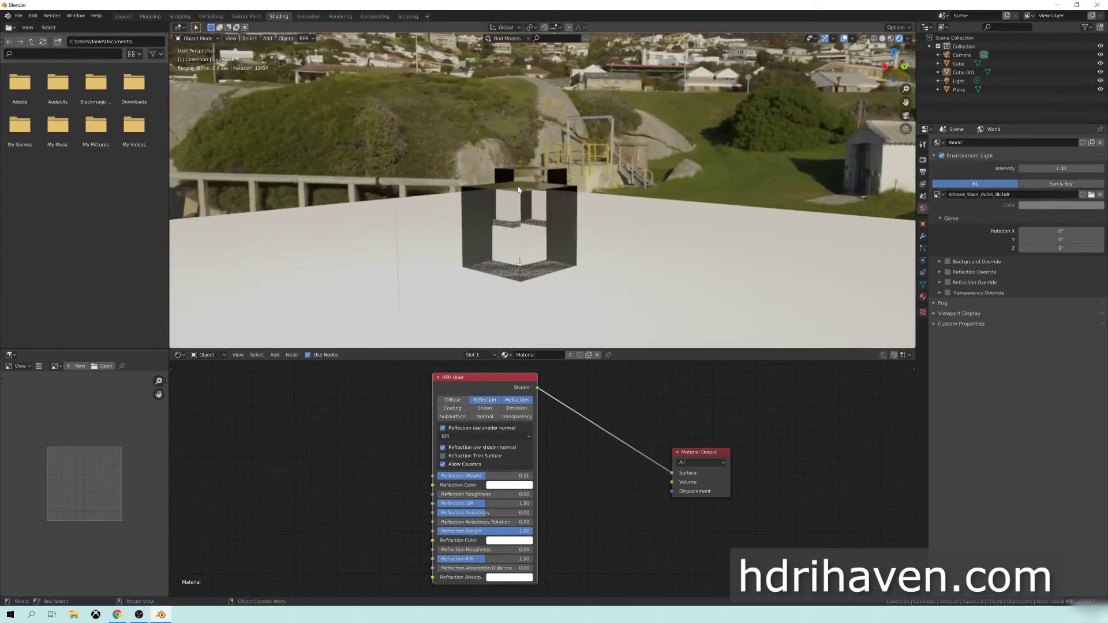
pyautogui.moveTo(601, 234); pyautogui.dragTo(622, 230, button='middle')
# Step: Select the floor plane, move its Principled BSDF node aside, and show its Material Properties
pyautogui.click(618, 231)
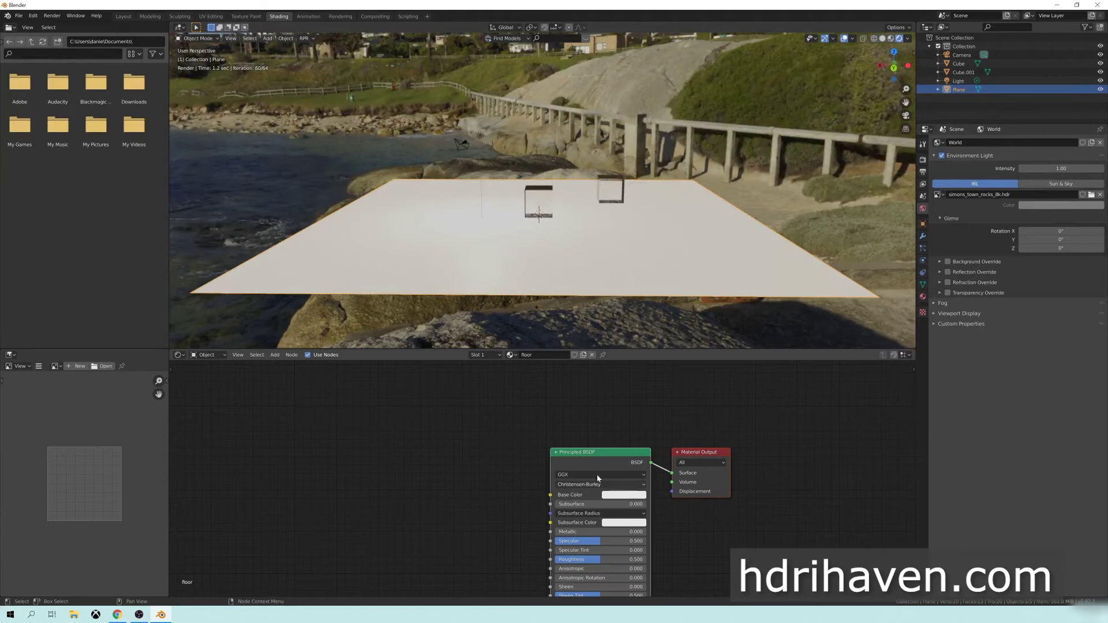
pyautogui.moveTo(597, 474); pyautogui.dragTo(465, 460, button='middle')
pyautogui.moveTo(449, 440); pyautogui.dragTo(924, 297)
pyautogui.click(923, 297)
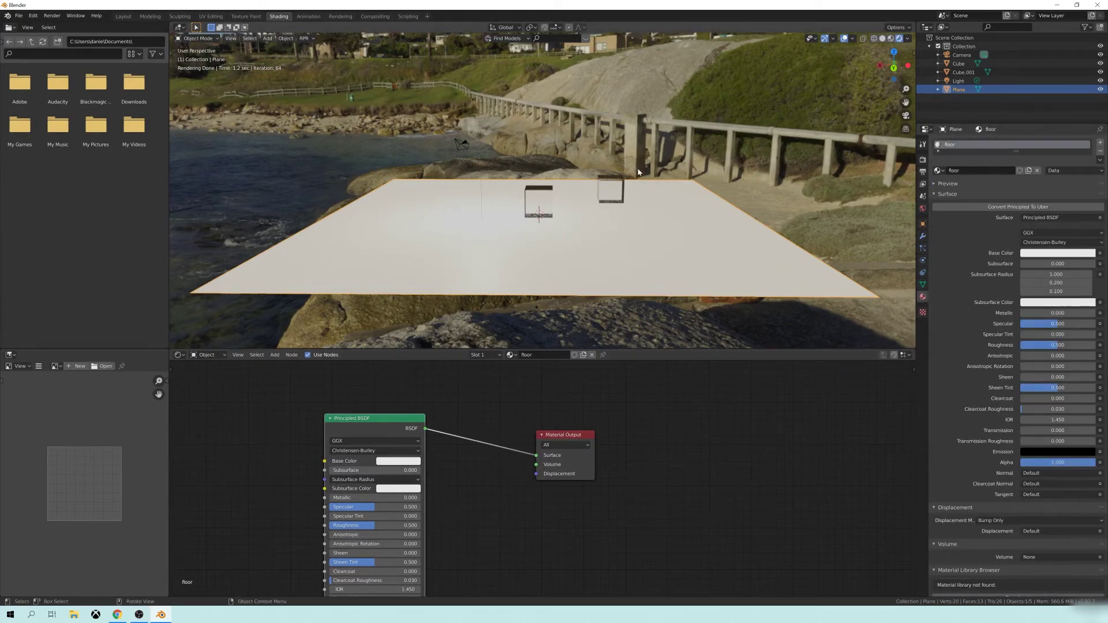
pyautogui.moveTo(577, 216); pyautogui.dragTo(627, 172, button='middle')
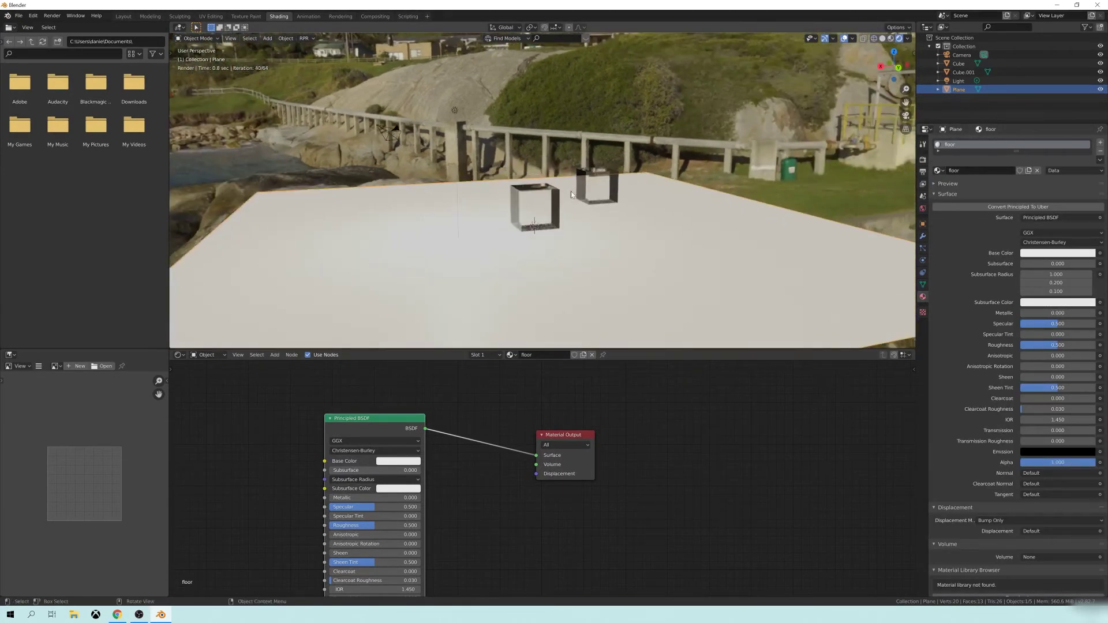
pyautogui.moveTo(681, 220); pyautogui.dragTo(486, 216, button='middle')
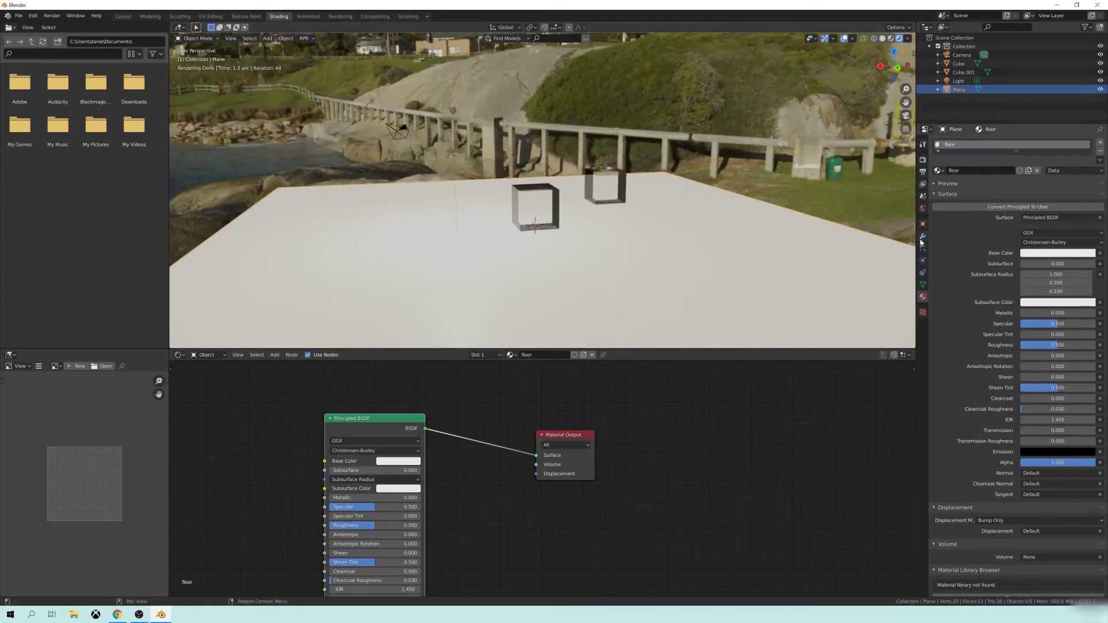
# Step: Convert the floor's Principled BSDF material into an RPR Uber shader
pyautogui.click(1008, 208)
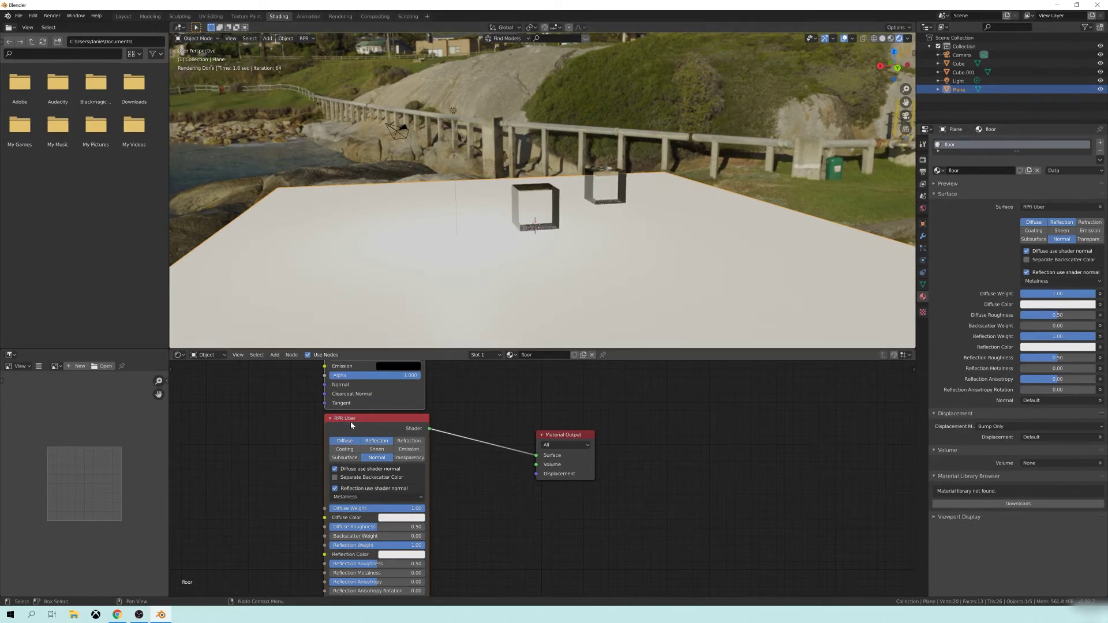
pyautogui.moveTo(370, 429); pyautogui.dragTo(373, 442)
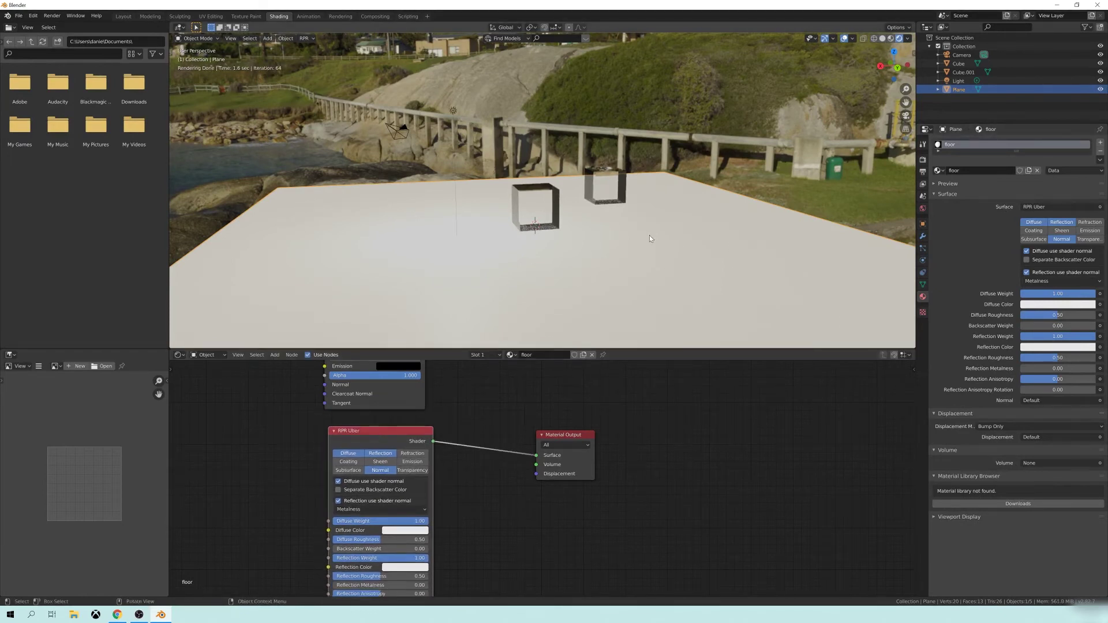
pyautogui.moveTo(650, 234); pyautogui.dragTo(627, 148, button='middle')
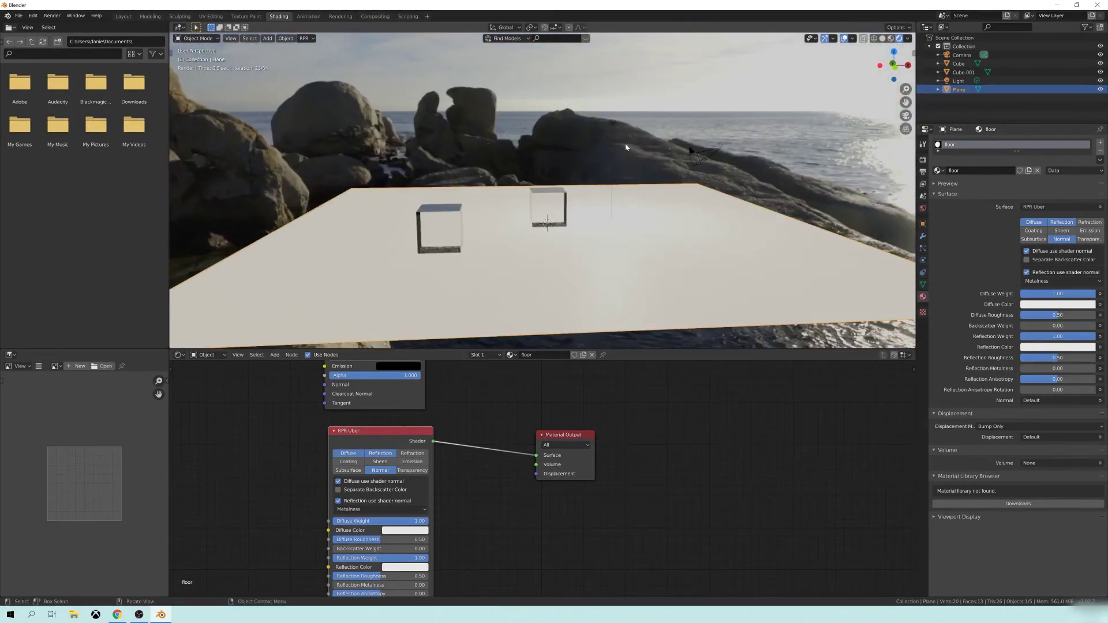
# Step: Switch the viewport to Solid and back to Rendered to refresh the white floor
pyautogui.press('z')
pyautogui.click(597, 200)
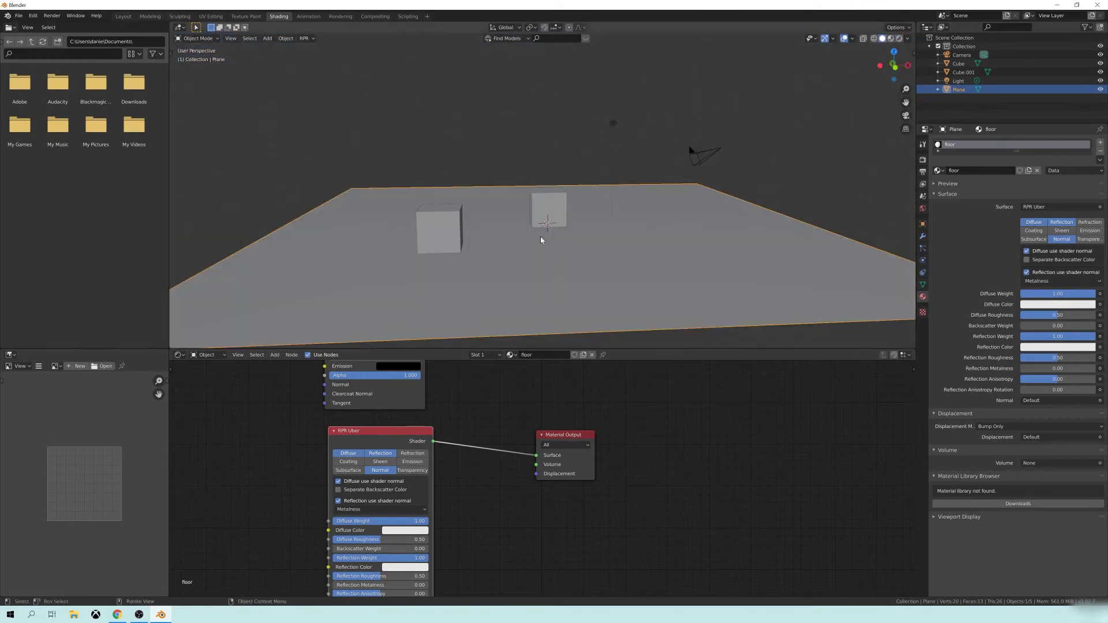
pyautogui.moveTo(543, 237); pyautogui.dragTo(570, 236, button='middle')
pyautogui.press('z')
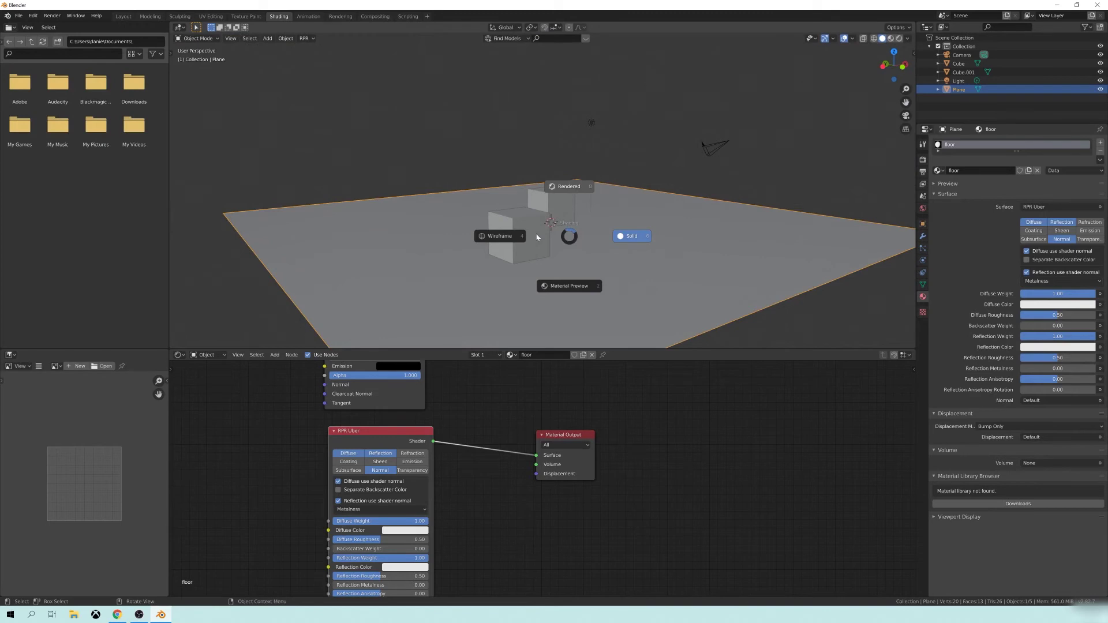
pyautogui.click(578, 215)
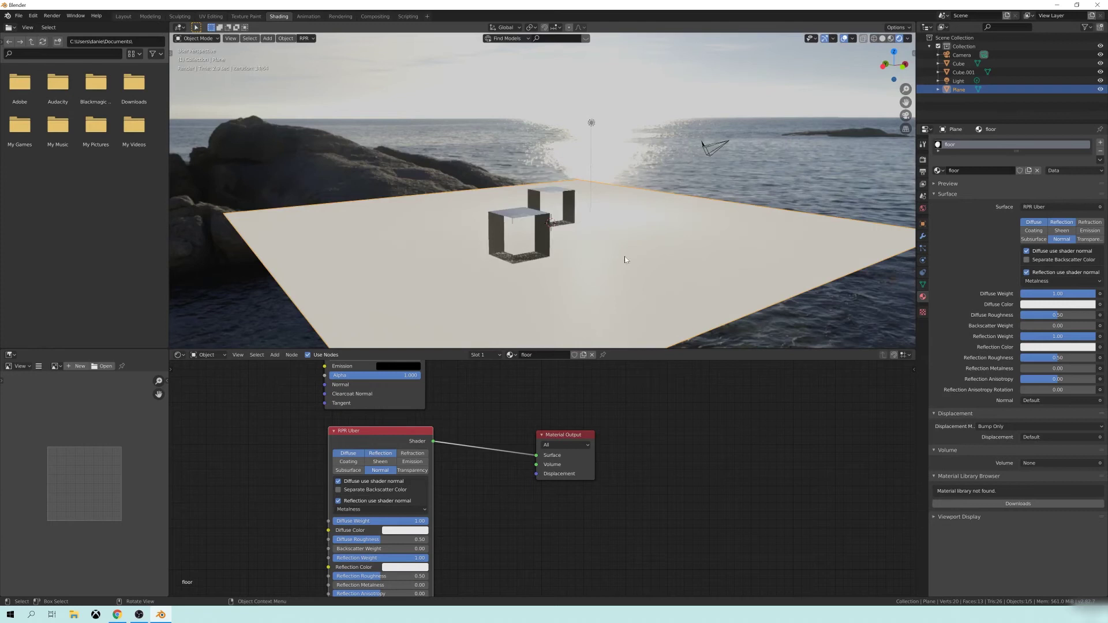
pyautogui.moveTo(627, 260)
pyautogui.mouseDown(button='middle')
pyautogui.moveTo(646, 236)
pyautogui.moveTo(638, 249)
pyautogui.mouseUp(button='middle')
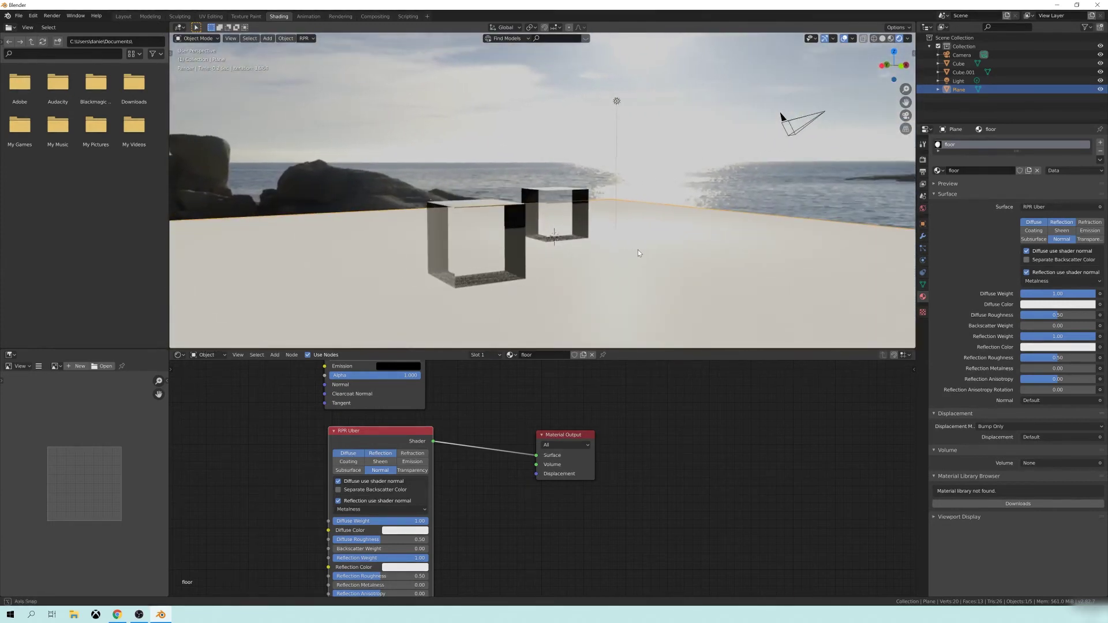
pyautogui.click(508, 203)
# Step: Select the cube named Cube and open the RPR viewport Render Quality dropdown, currently Medium
pyautogui.click(541, 206)
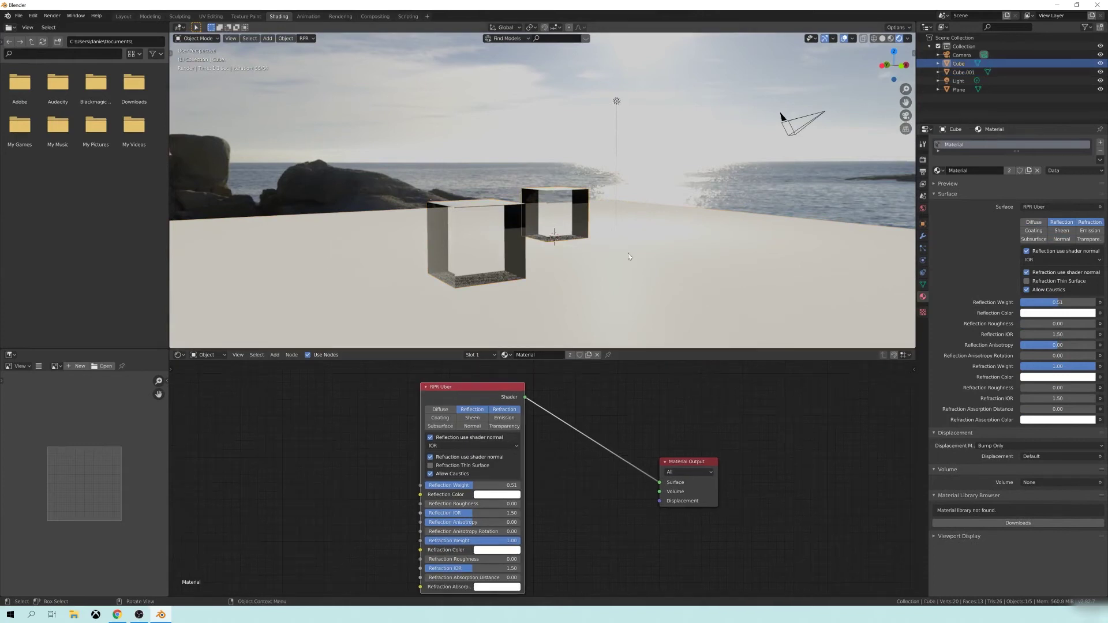
pyautogui.moveTo(502, 259); pyautogui.dragTo(586, 231, button='middle')
pyautogui.scroll(2, 535, 238)
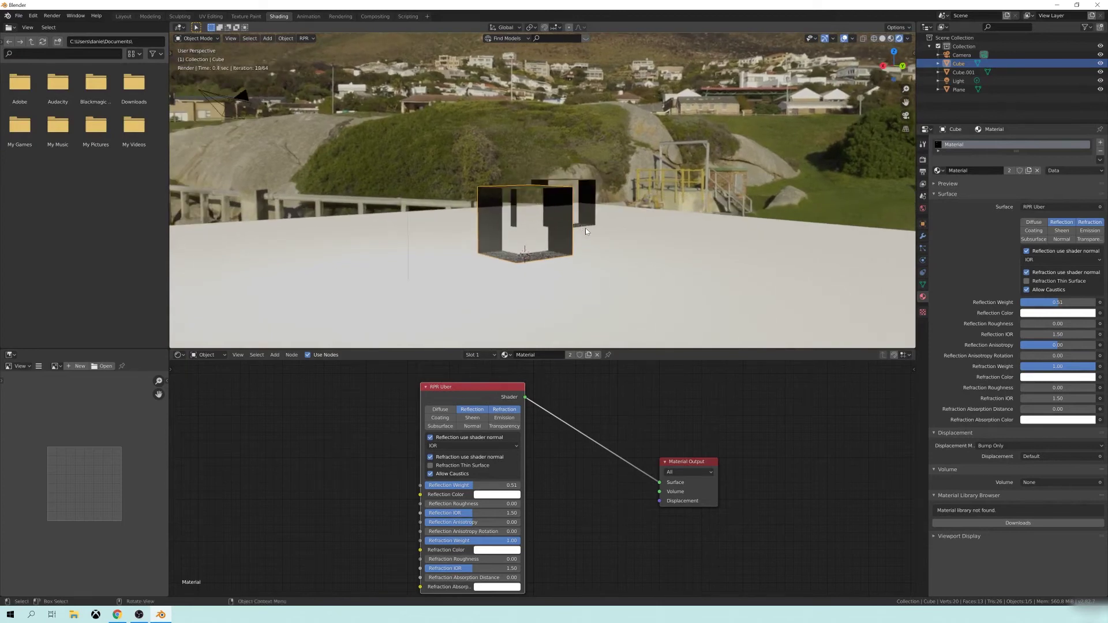
pyautogui.click(312, 38)
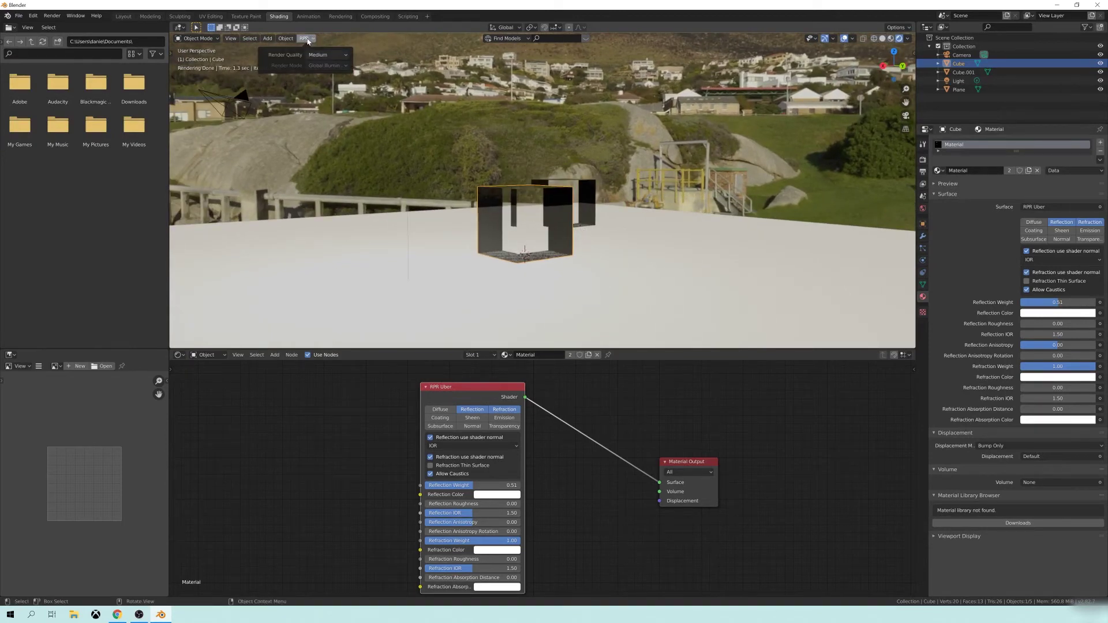
pyautogui.click(325, 55)
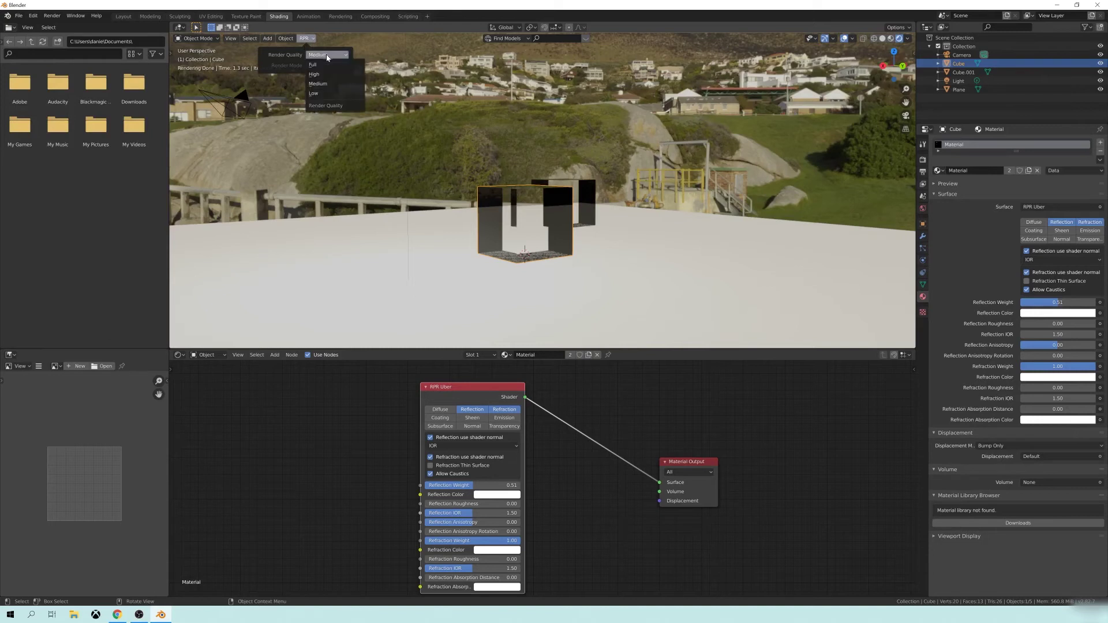
# Step: Set viewport render quality to High, then toggle Solid and back to Rendered shading to refresh
pyautogui.click(323, 74)
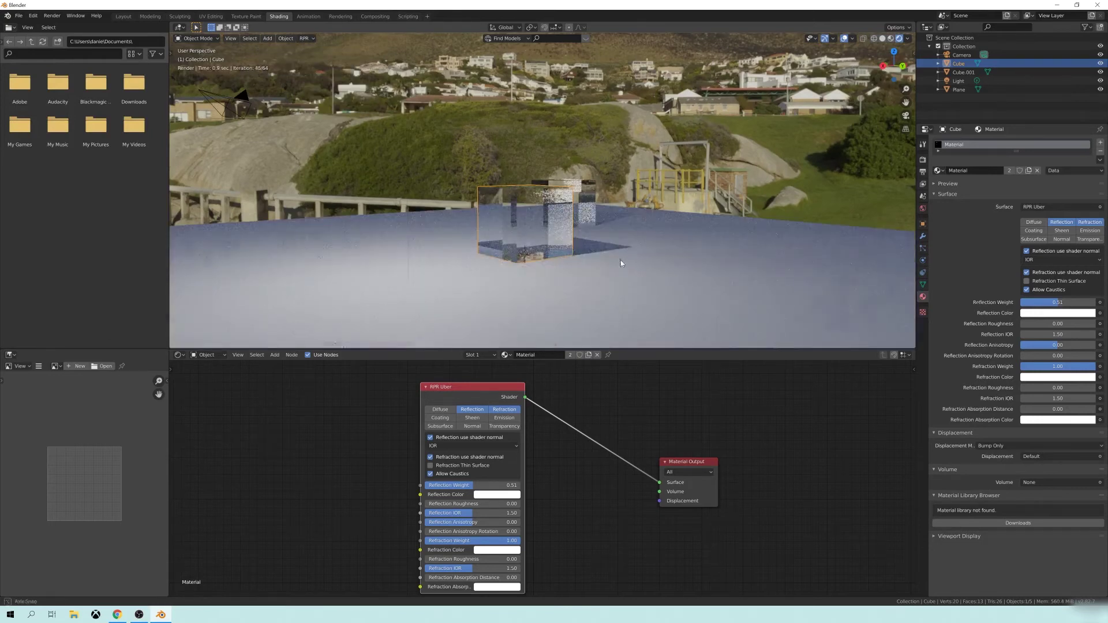
pyautogui.moveTo(621, 265); pyautogui.dragTo(618, 262, button='middle')
pyautogui.press('z')
pyautogui.click(625, 237)
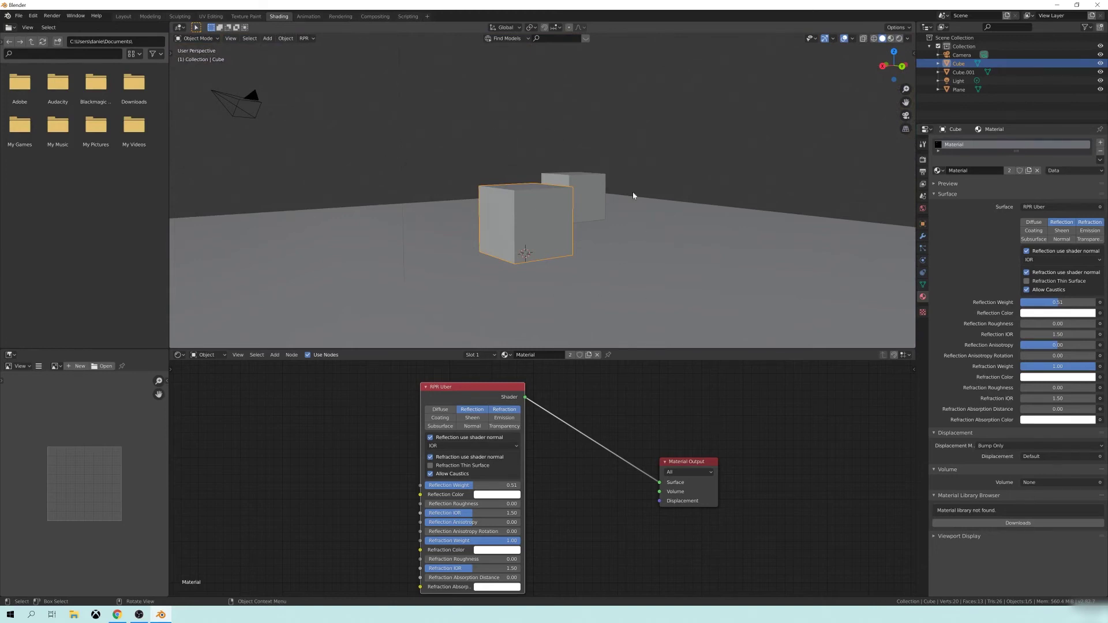
pyautogui.press('z')
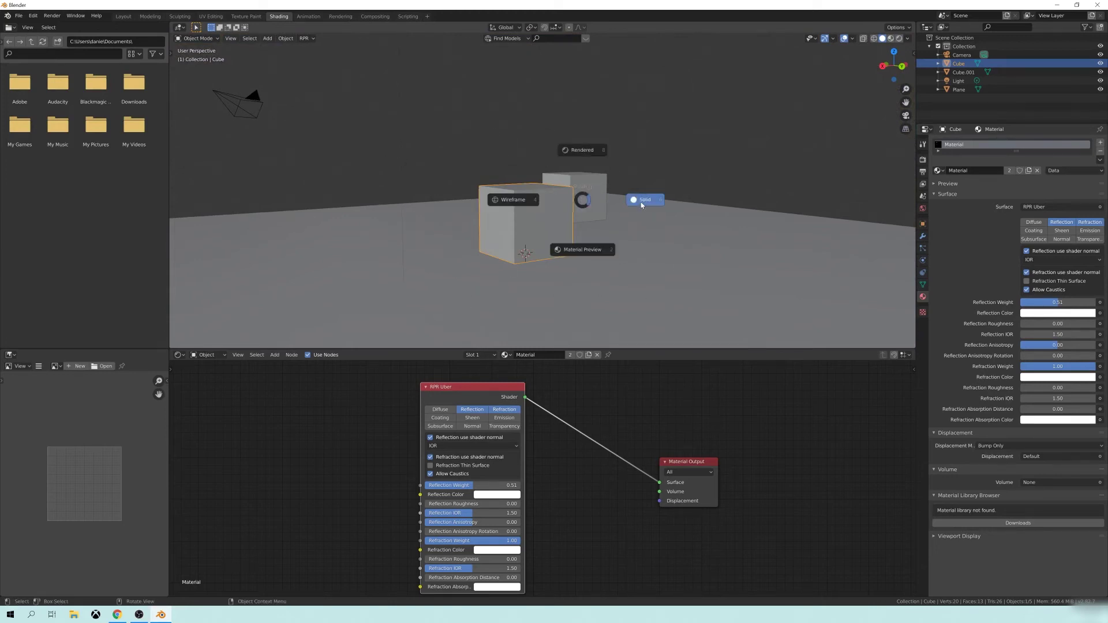
pyautogui.press('z')
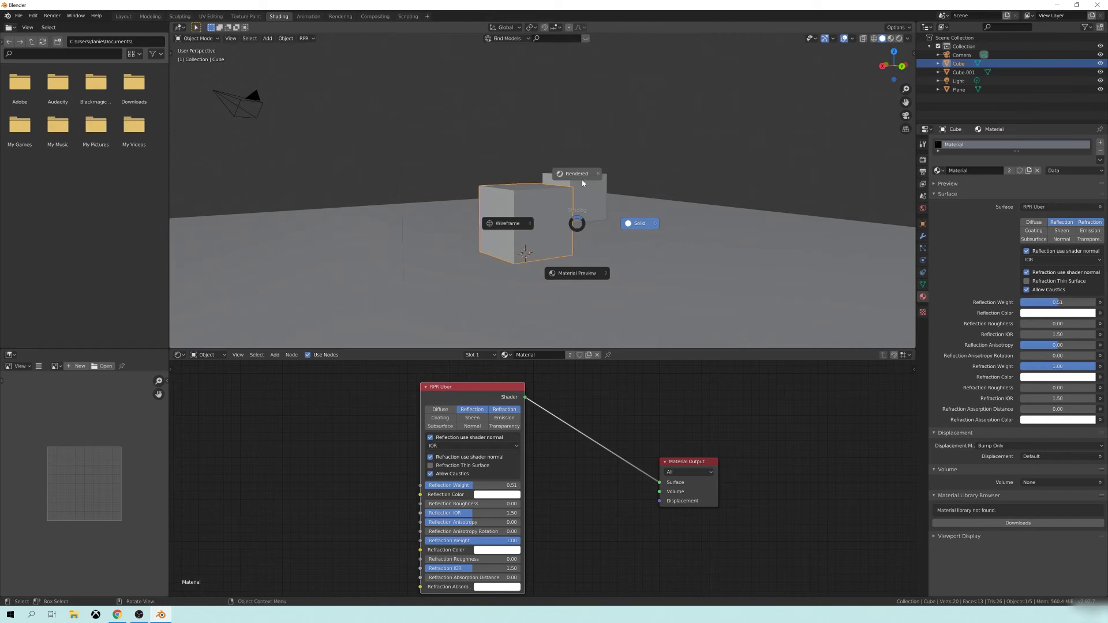
pyautogui.click(582, 180)
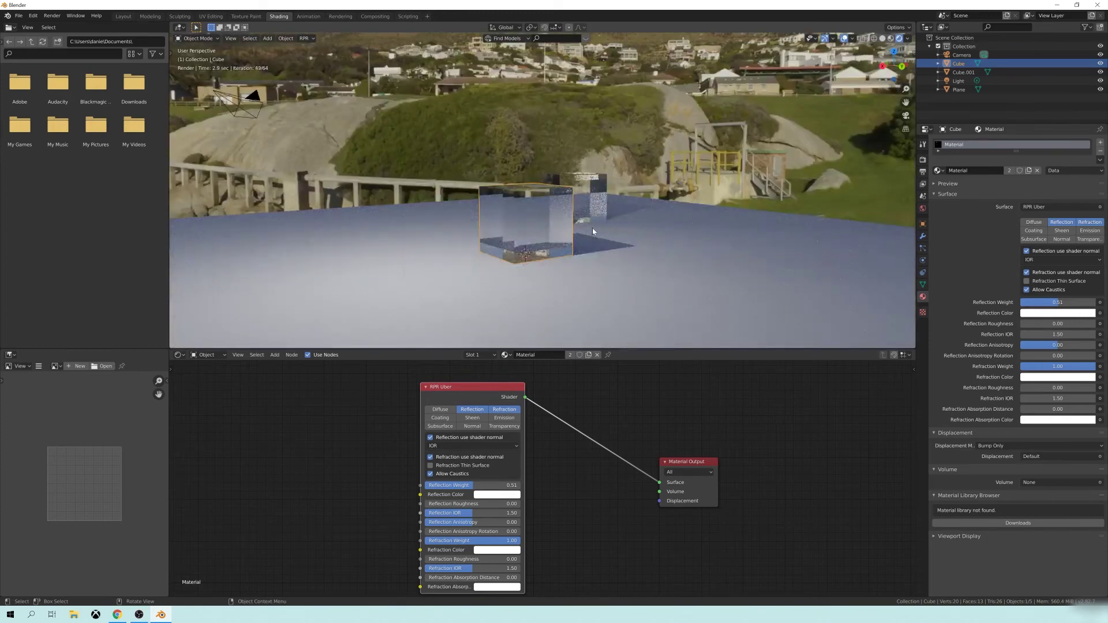
# Step: Uncheck Allow Caustics on the RPR Uber node while orbiting around the two glass cubes
pyautogui.moveTo(568, 256); pyautogui.dragTo(632, 250, button='middle')
pyautogui.scroll(3, 582, 254)
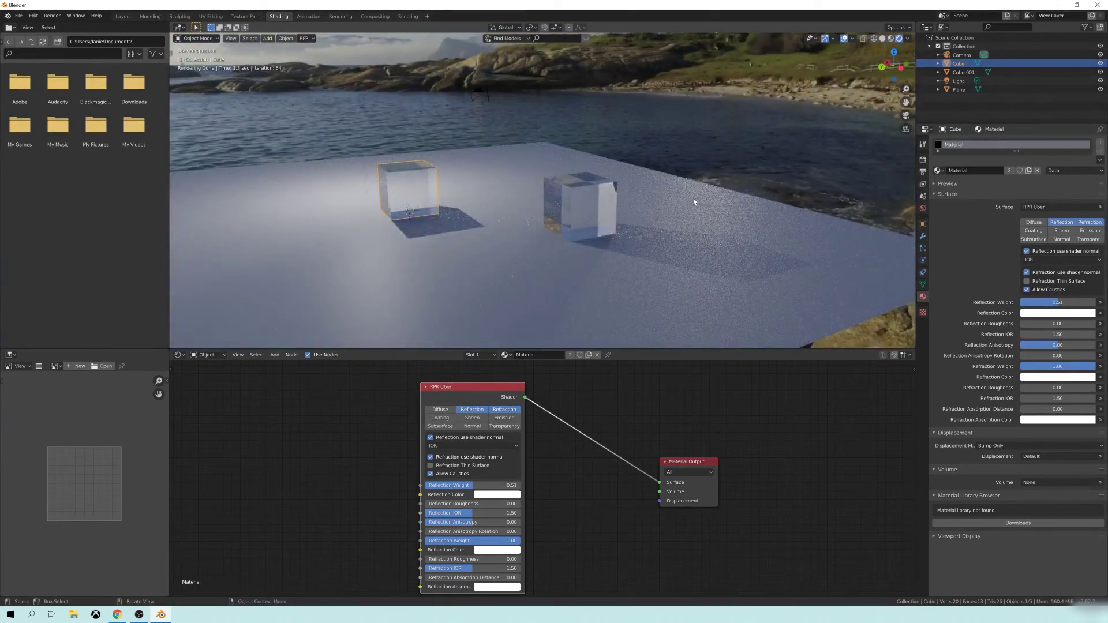
pyautogui.moveTo(541, 250); pyautogui.dragTo(623, 240, button='middle')
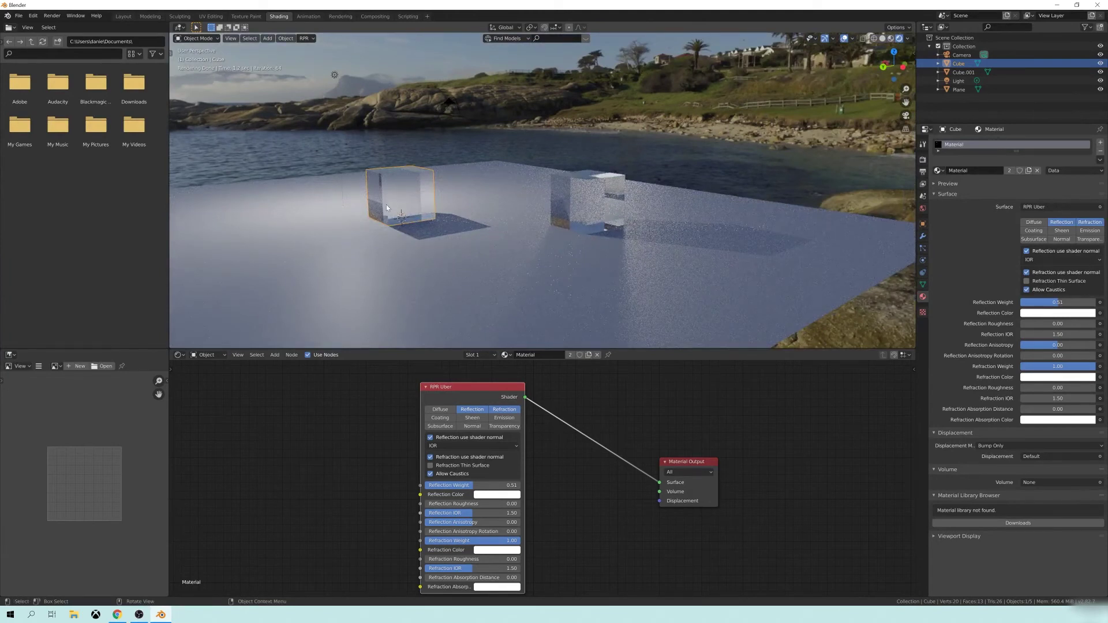
pyautogui.moveTo(386, 207); pyautogui.dragTo(609, 218, button='middle')
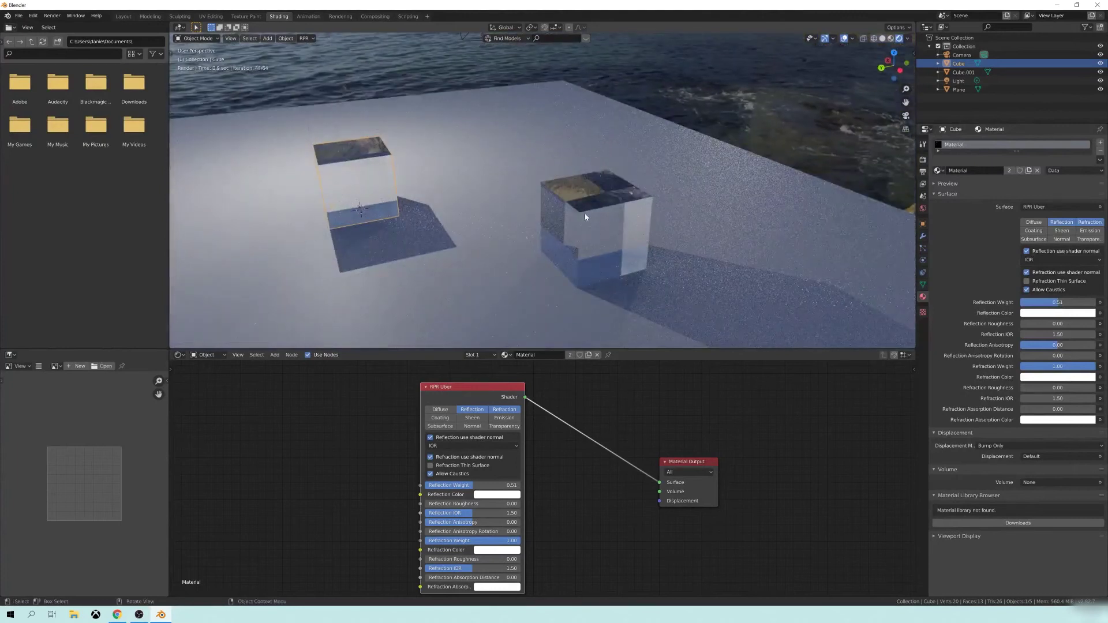
pyautogui.moveTo(537, 267); pyautogui.dragTo(543, 259, button='middle')
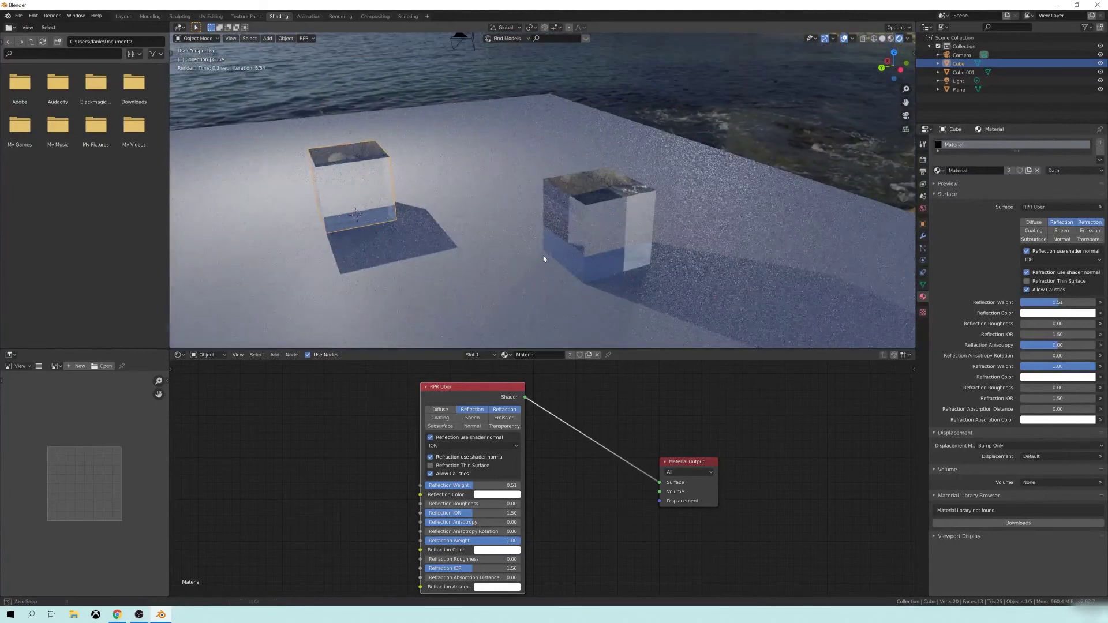
pyautogui.moveTo(655, 240); pyautogui.dragTo(611, 237, button='middle')
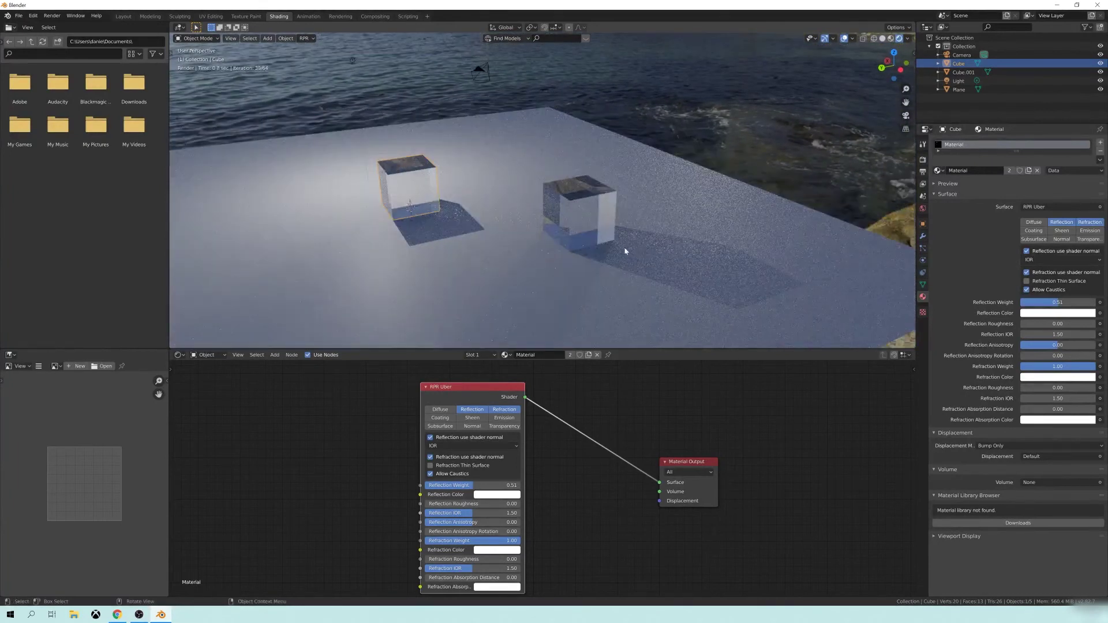
pyautogui.click(432, 475)
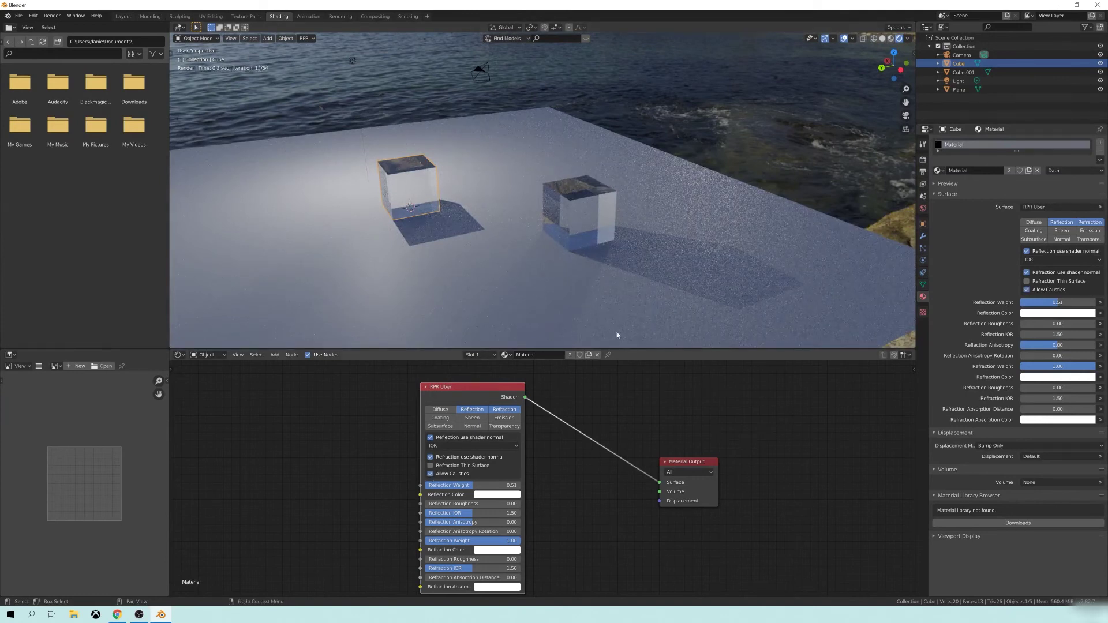
pyautogui.moveTo(617, 335); pyautogui.dragTo(547, 239, button='middle')
# Step: Switch to Solid, set RPR Render Quality to Full, and return to Rendered shading
pyautogui.press('z')
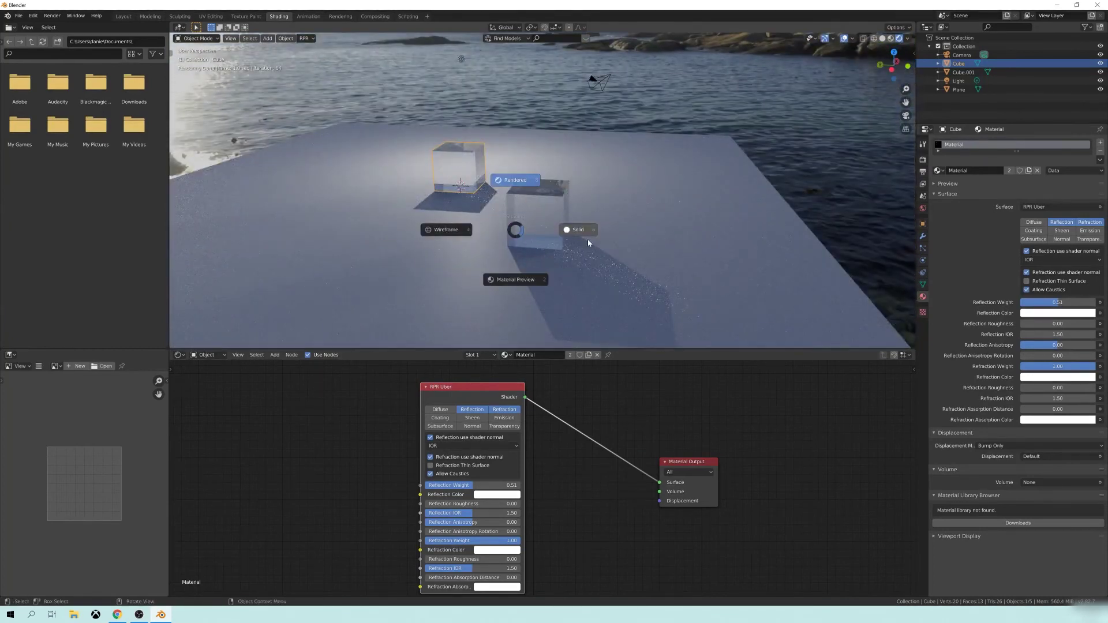
pyautogui.click(577, 230)
pyautogui.click(306, 39)
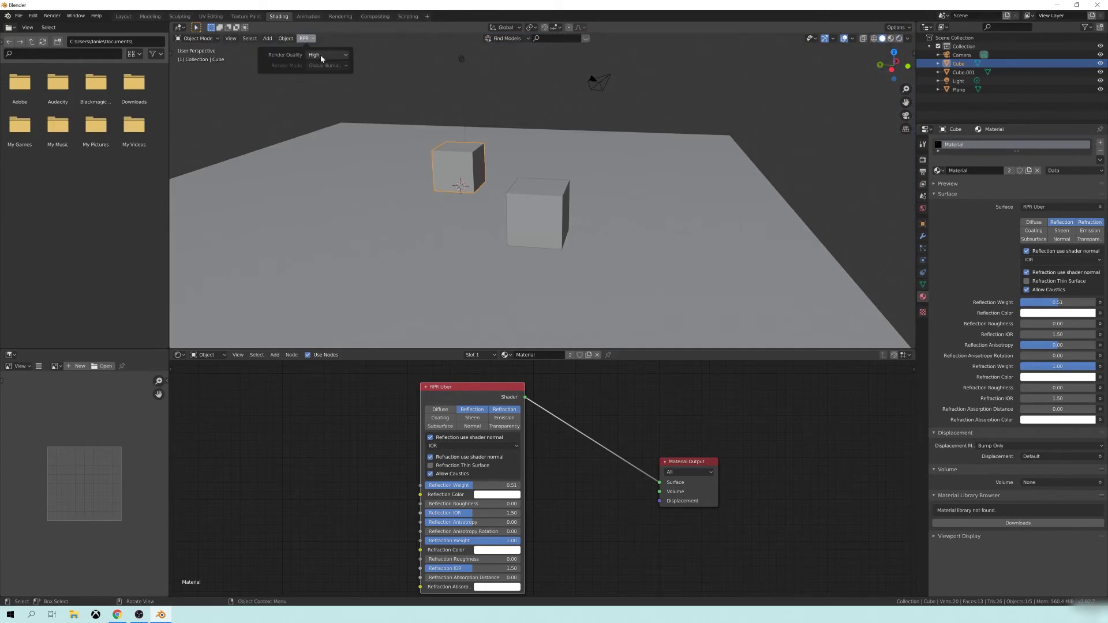
pyautogui.click(323, 55)
pyautogui.moveTo(534, 165); pyautogui.dragTo(552, 215, button='middle')
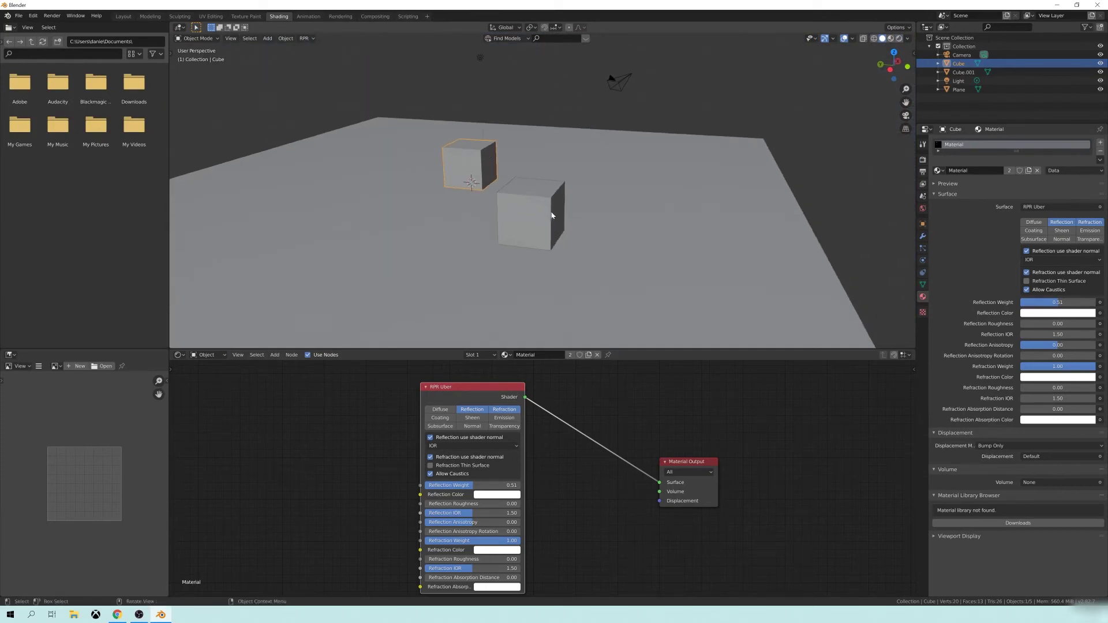
pyautogui.press('z')
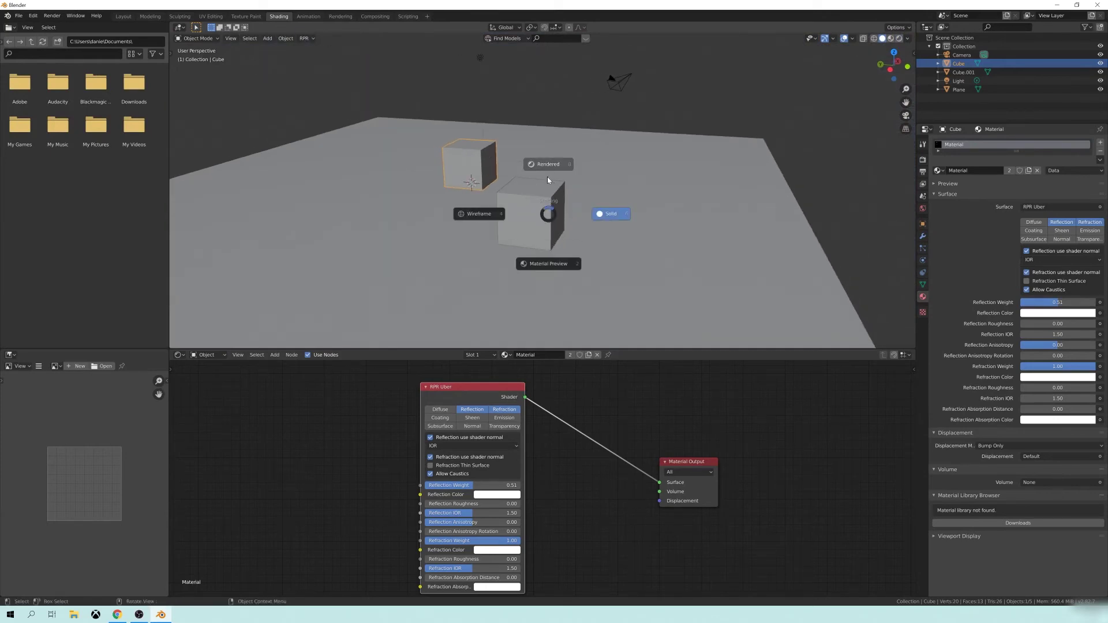
pyautogui.click(332, 53)
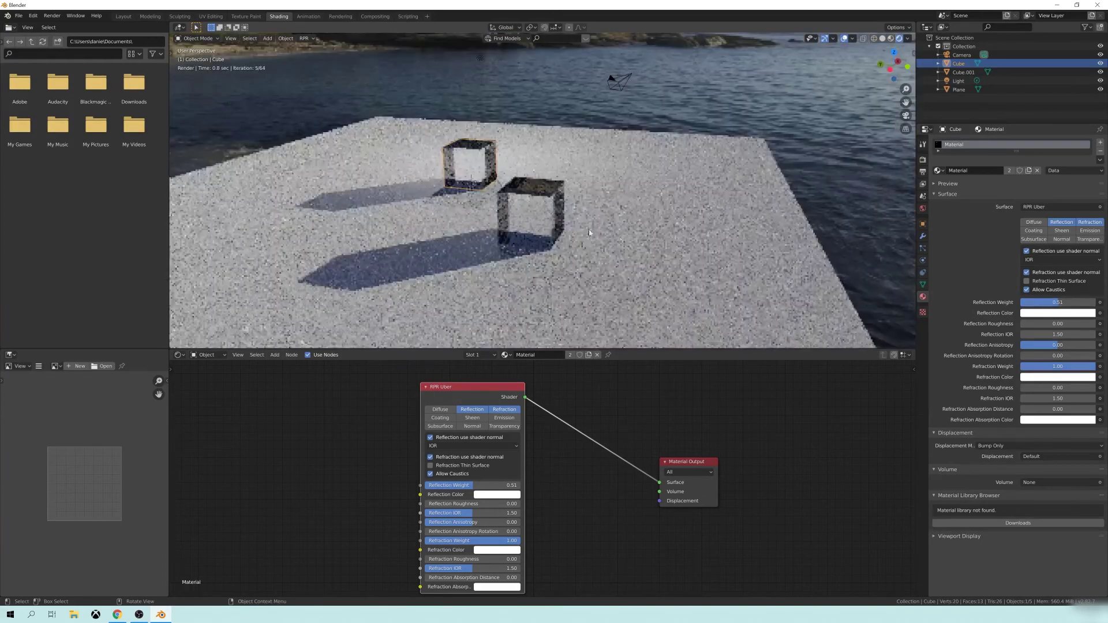
# Step: Orbit around the glass cubes to inspect the Full-quality render from low, high and sunward angles
pyautogui.moveTo(625, 251); pyautogui.dragTo(660, 259, button='middle')
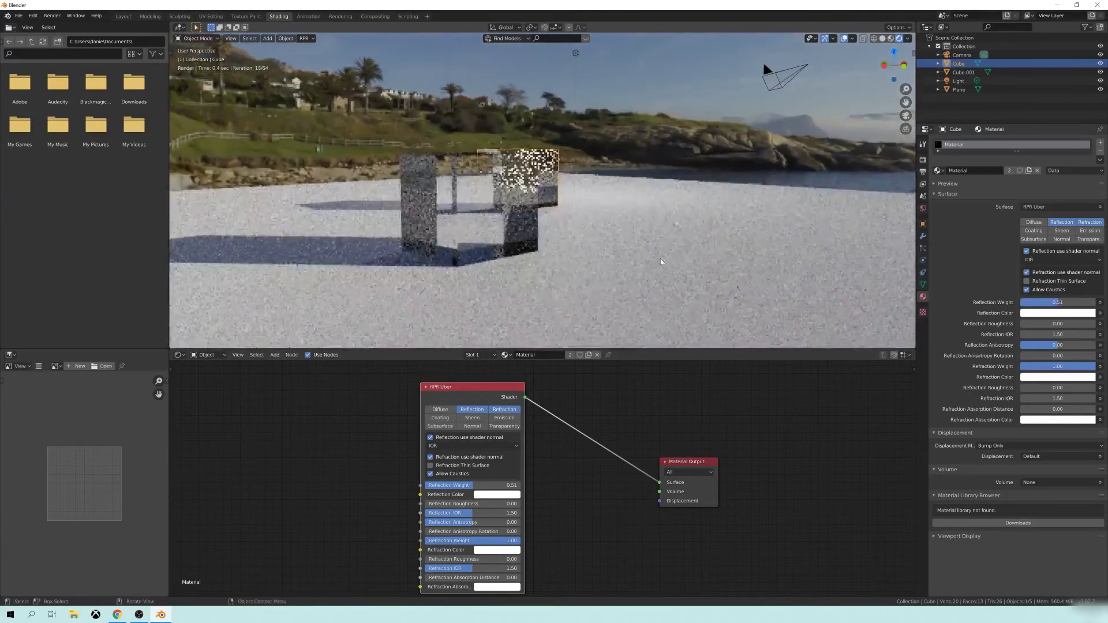
pyautogui.moveTo(572, 250); pyautogui.dragTo(561, 242, button='middle')
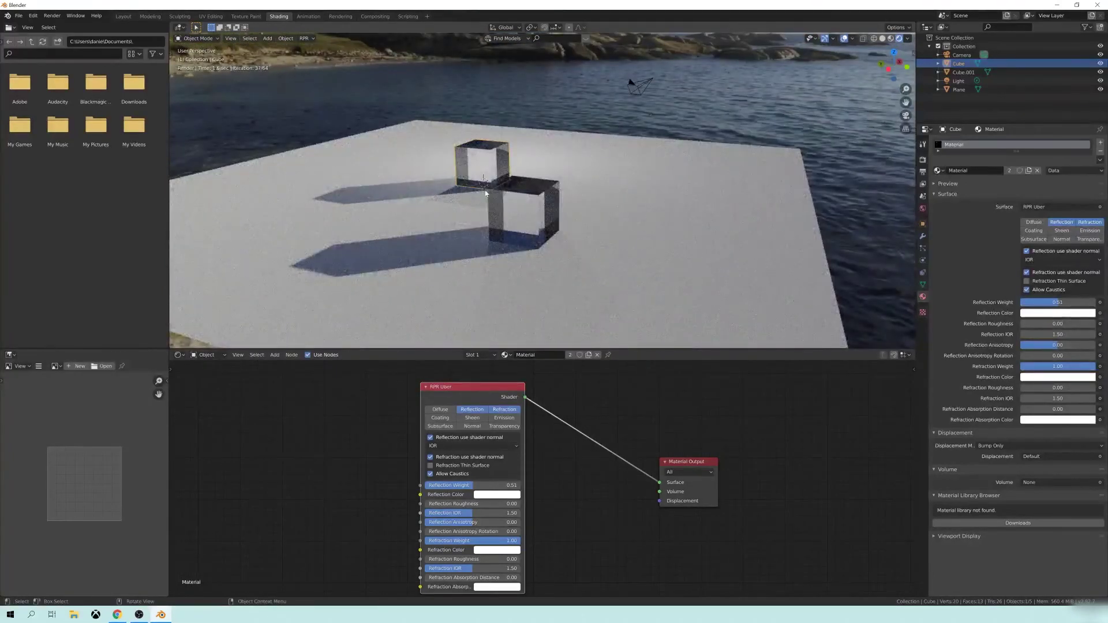
pyautogui.moveTo(486, 194); pyautogui.dragTo(477, 191, button='middle')
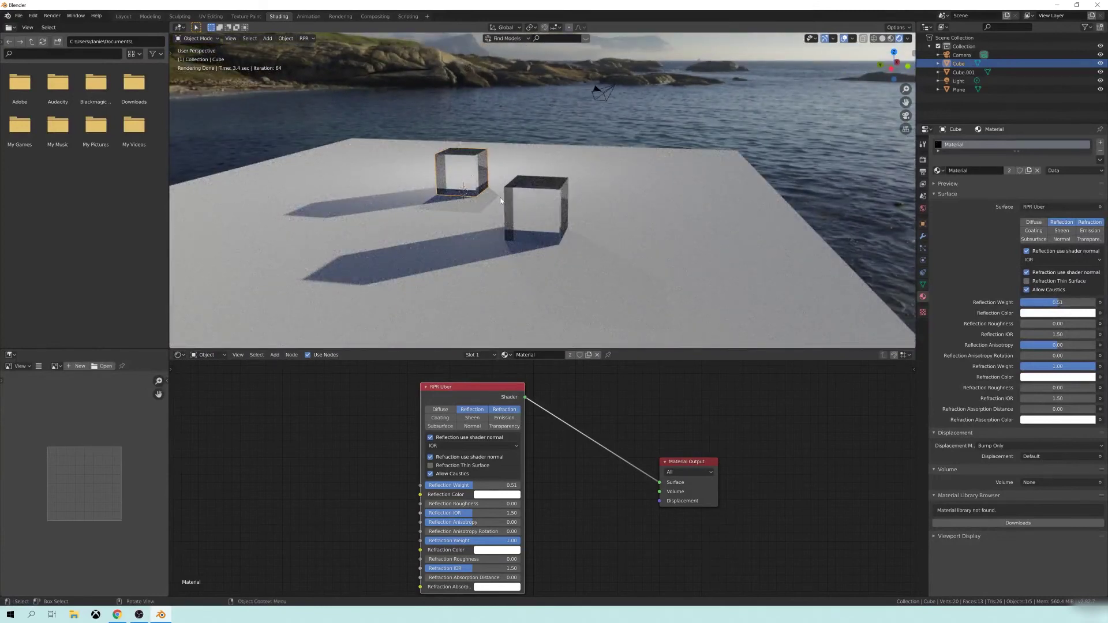
pyautogui.moveTo(486, 206); pyautogui.dragTo(511, 196, button='middle')
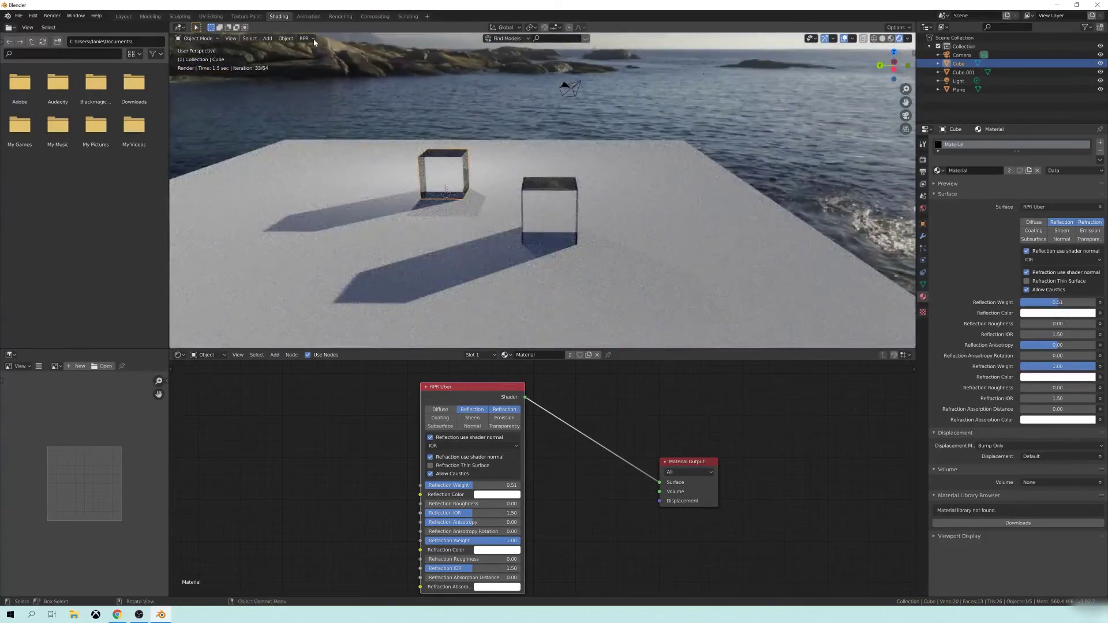
pyautogui.click(306, 39)
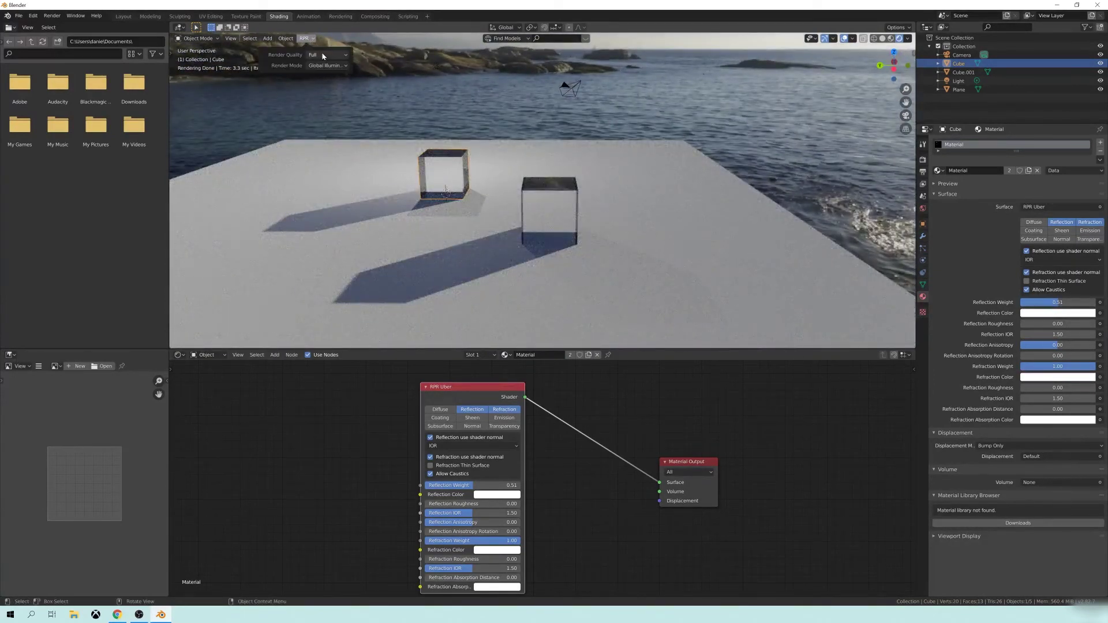
pyautogui.click(306, 39)
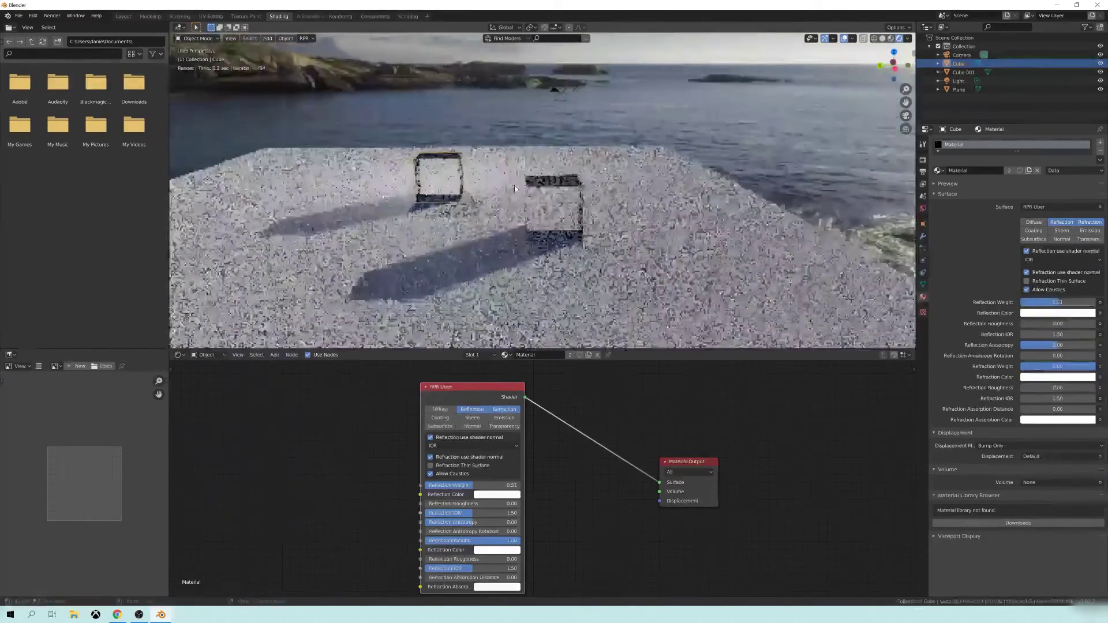
pyautogui.moveTo(522, 187); pyautogui.dragTo(555, 216, button='middle')
pyautogui.moveTo(523, 176); pyautogui.dragTo(532, 182, button='middle')
# Step: Switch to Solid shading, lower RPR quality to Medium, and move the cube higher
pyautogui.press('z')
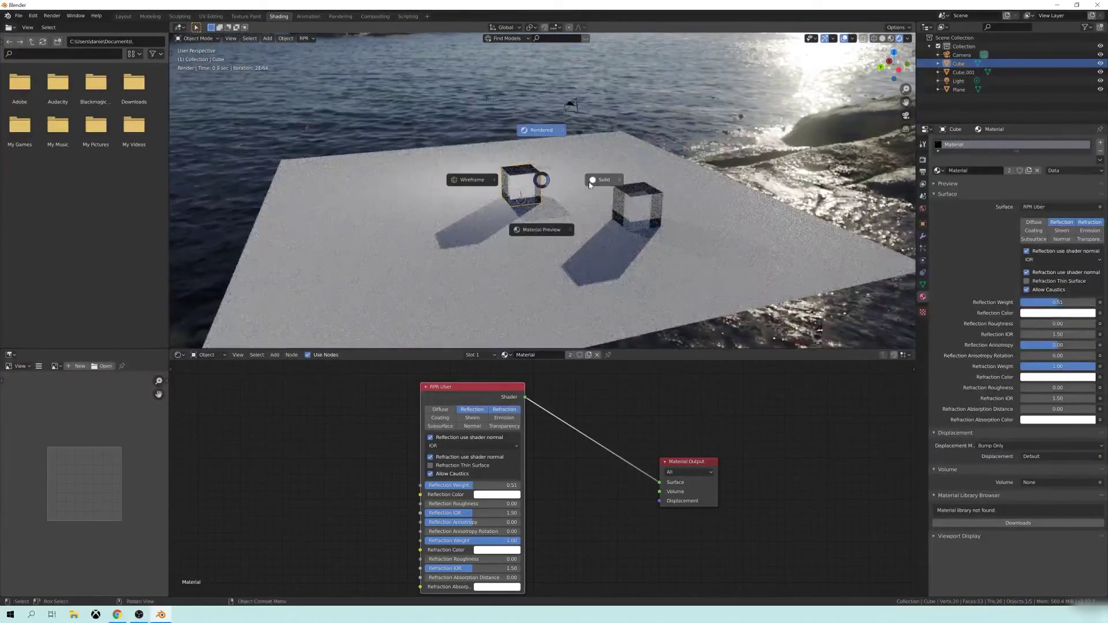
pyautogui.click(558, 203)
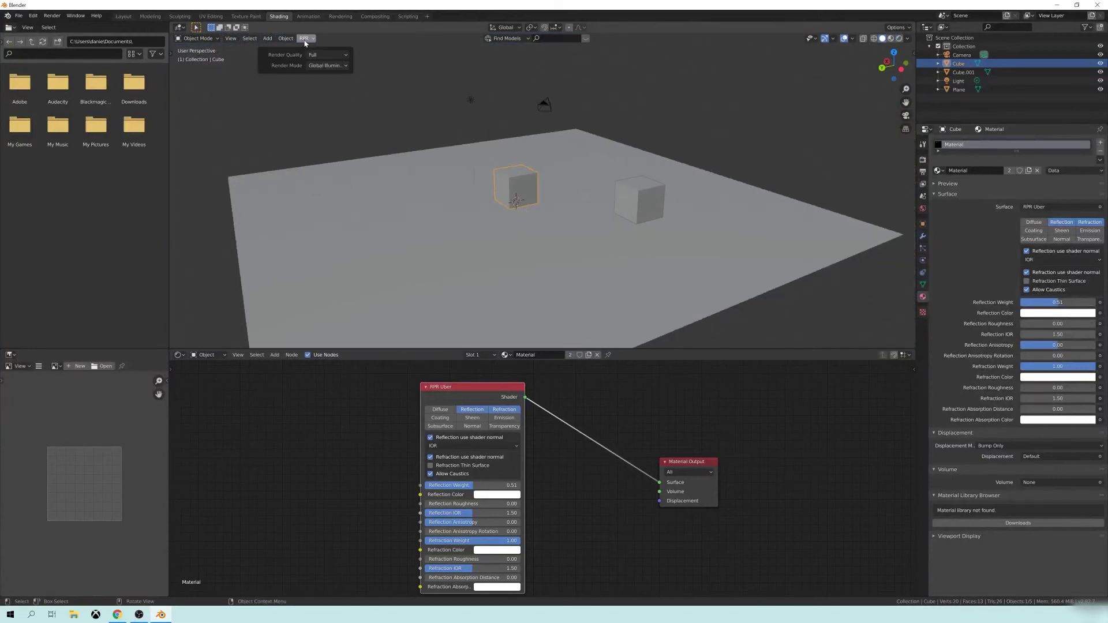
pyautogui.click(337, 56)
pyautogui.click(340, 85)
pyautogui.moveTo(519, 197); pyautogui.dragTo(574, 189, button='middle')
pyautogui.press('g')
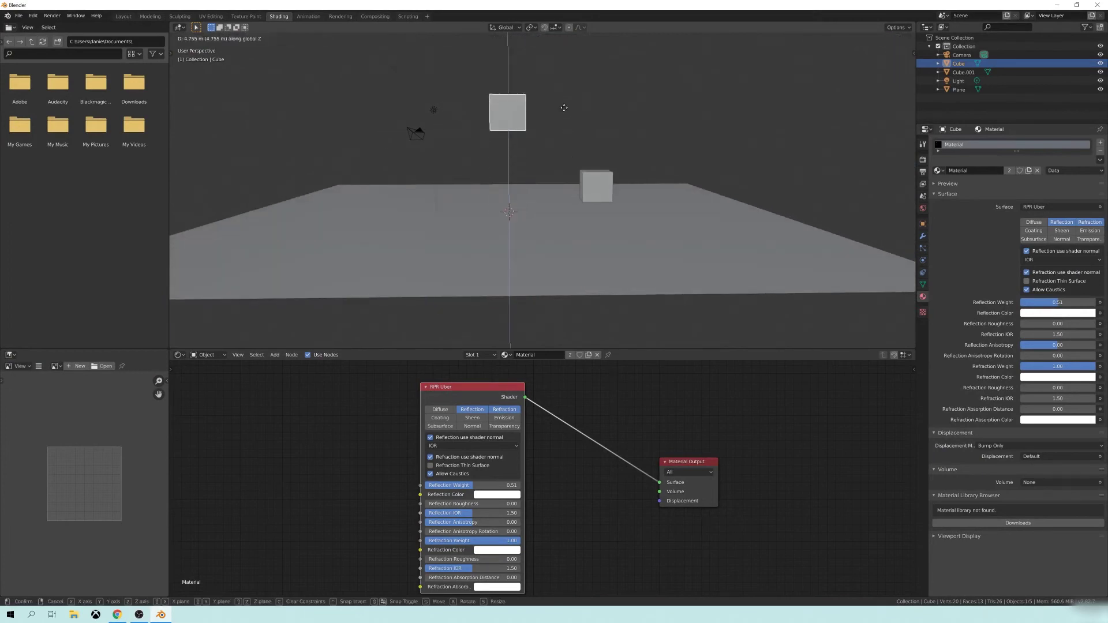
pyautogui.click(570, 104)
pyautogui.moveTo(570, 104); pyautogui.dragTo(528, 175, button='middle')
# Step: Add a UV sphere, scale it up, and raise it along Z above the plane
pyautogui.hotkey('shift', 'a')
pyautogui.moveTo(529, 175)
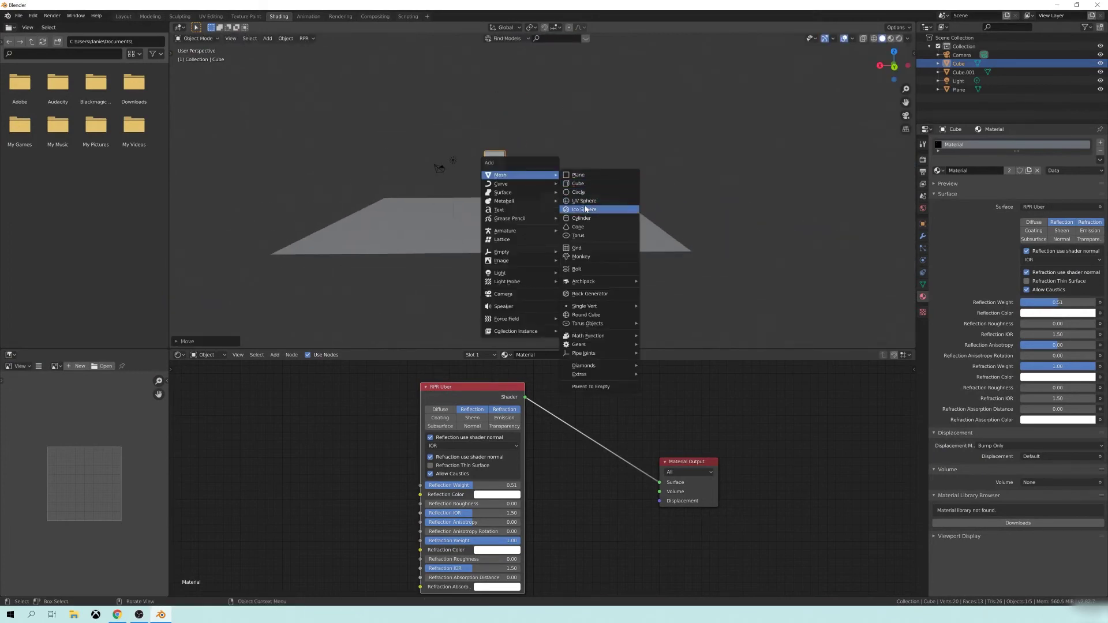
pyautogui.click(585, 201)
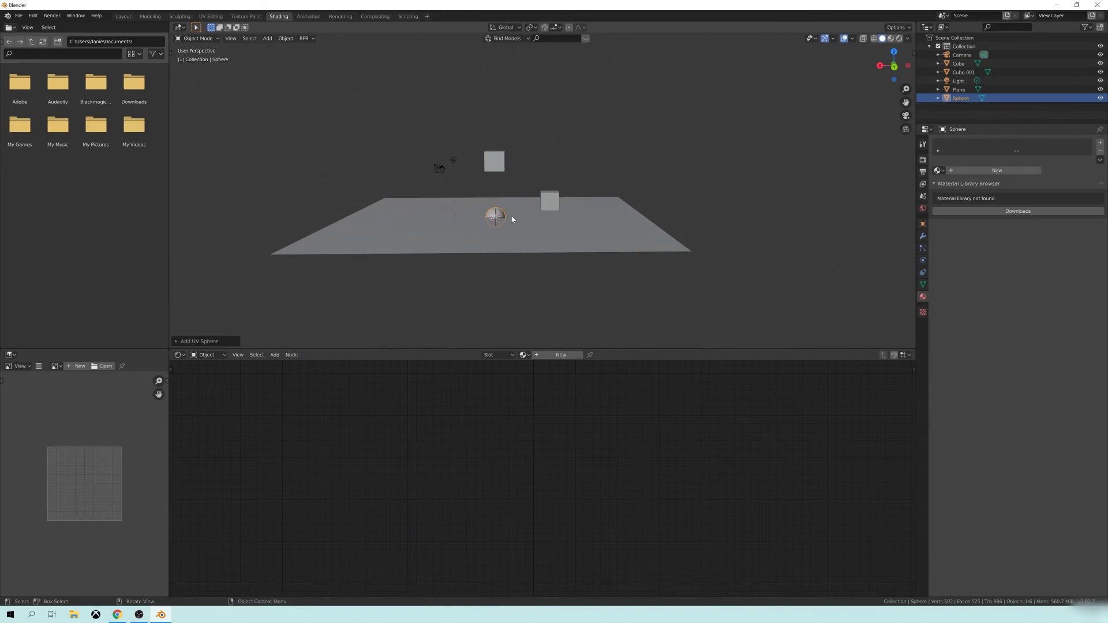
pyautogui.press('g')
pyautogui.press('z')
pyautogui.click(512, 167)
pyautogui.press('s')
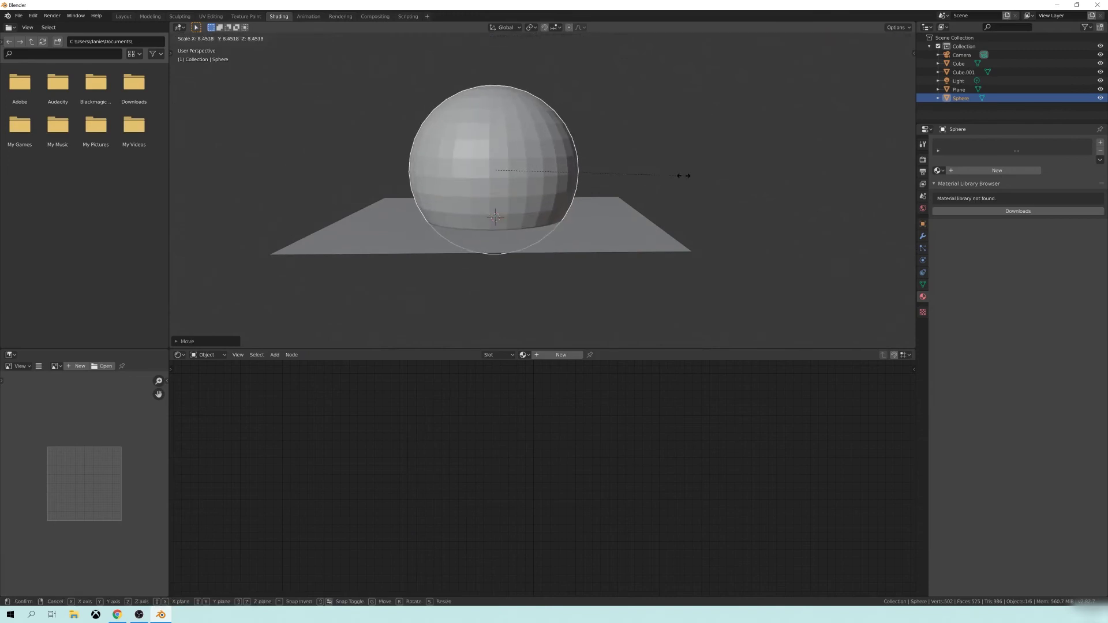
pyautogui.click(624, 206)
pyautogui.press('g')
pyautogui.press('z')
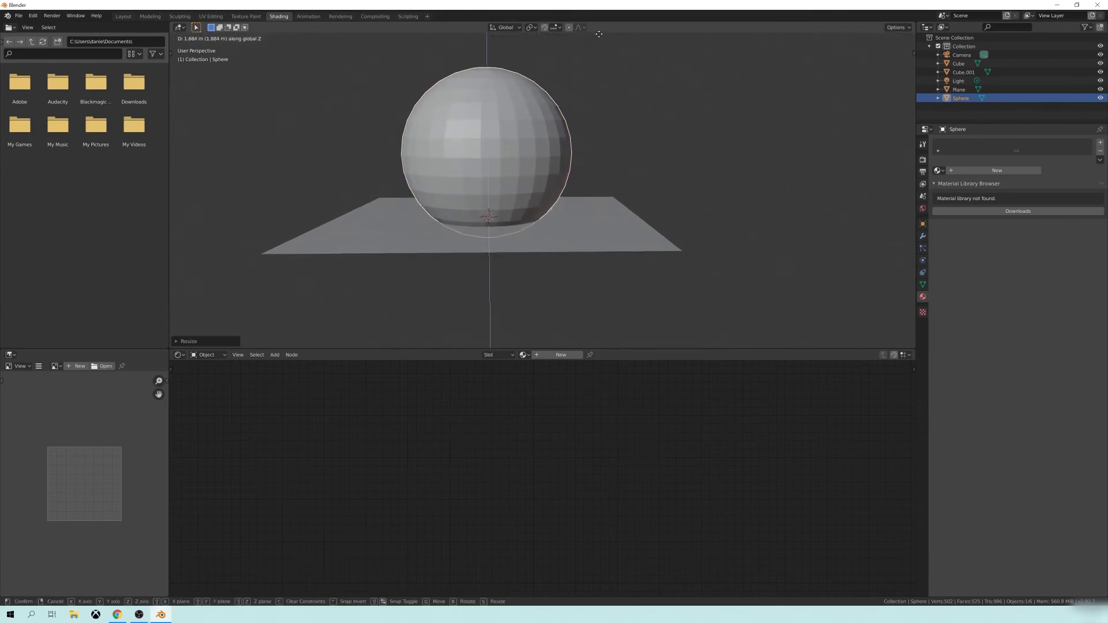
pyautogui.click(599, 34)
# Step: Apply Shade Smooth to the sphere
pyautogui.rightClick(550, 154)
pyautogui.press('Escape')
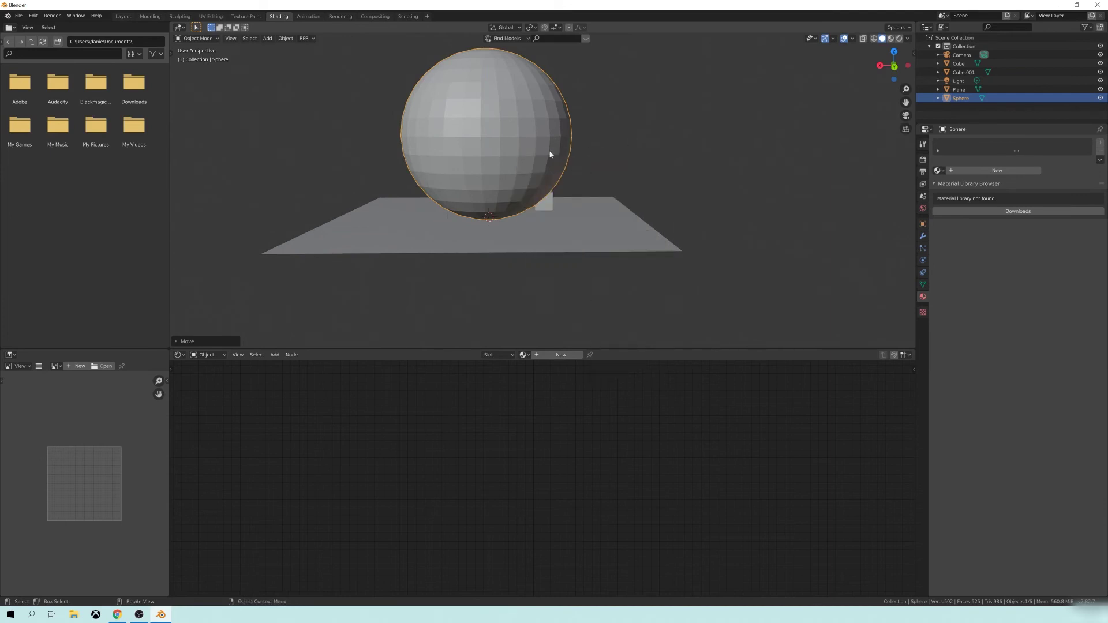
pyautogui.rightClick(550, 154)
pyautogui.moveTo(700, 205); pyautogui.dragTo(564, 186, button='middle')
pyautogui.hotkey('shift', 'a')
pyautogui.moveTo(535, 192)
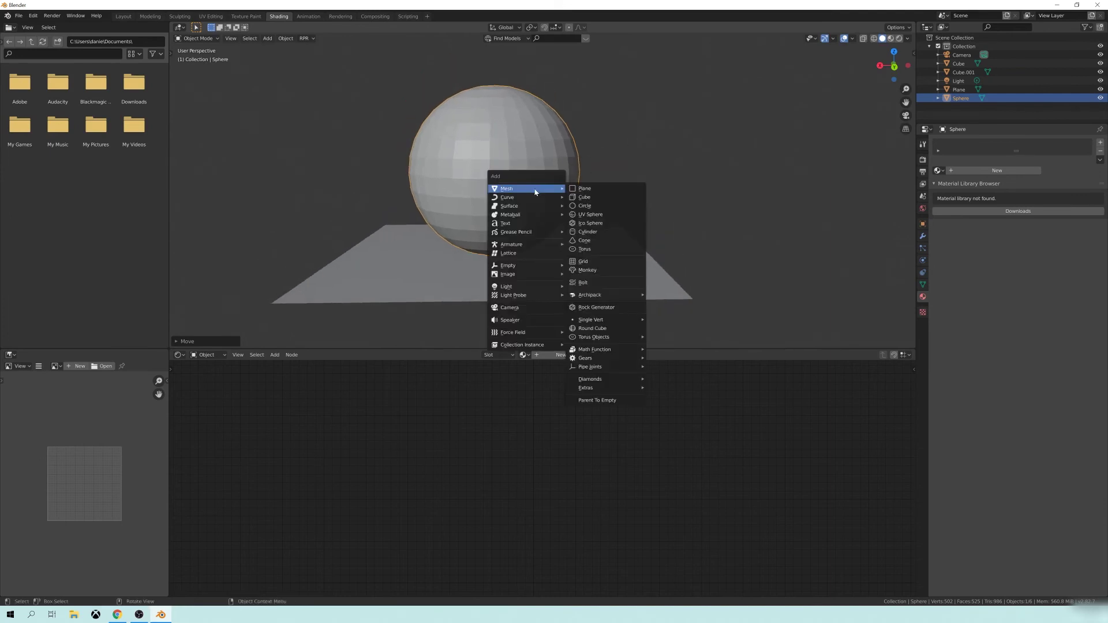
pyautogui.rightClick(541, 121)
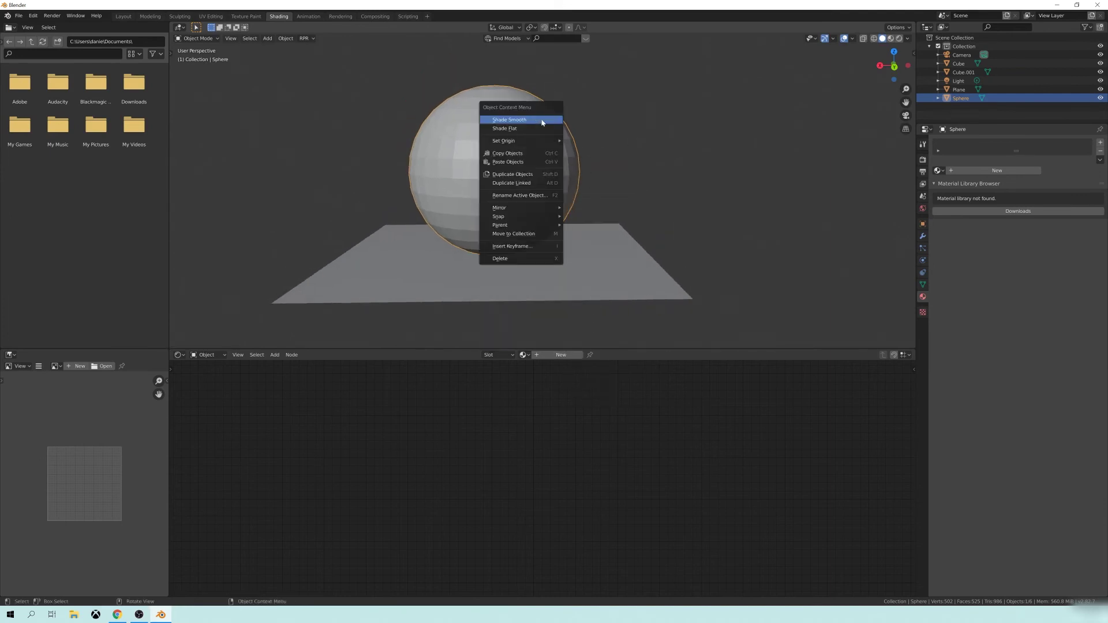
pyautogui.click(542, 120)
# Step: Add a torus, enlarge it, move it along Z to ring the sphere's middle, and shade it smooth
pyautogui.moveTo(561, 163); pyautogui.dragTo(522, 163, button='middle')
pyautogui.hotkey('shift', 'a')
pyautogui.moveTo(523, 163)
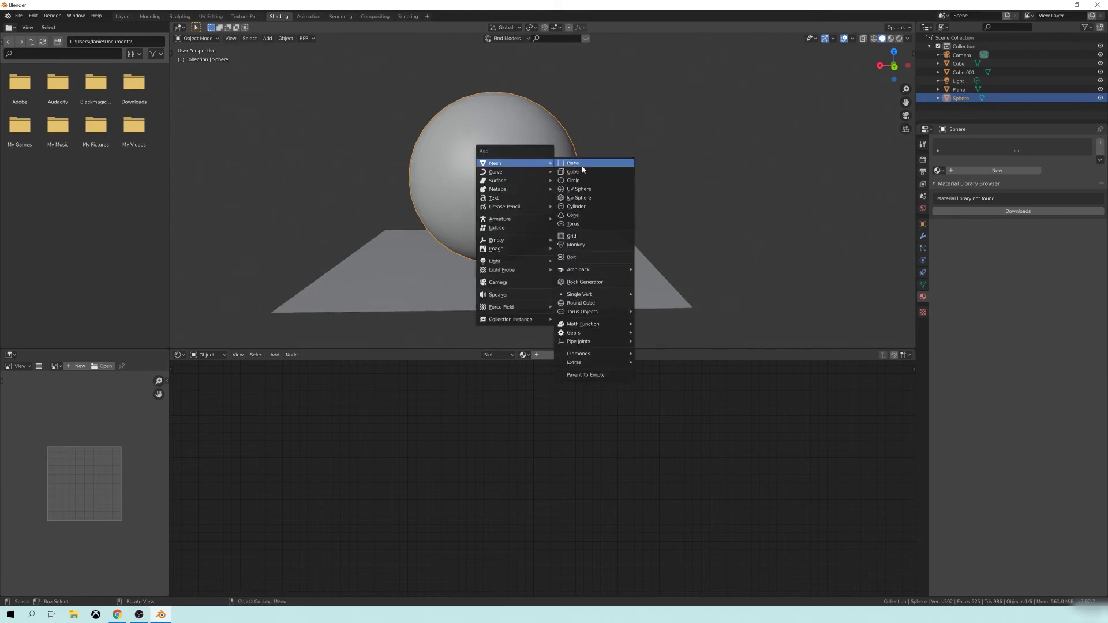
pyautogui.click(580, 223)
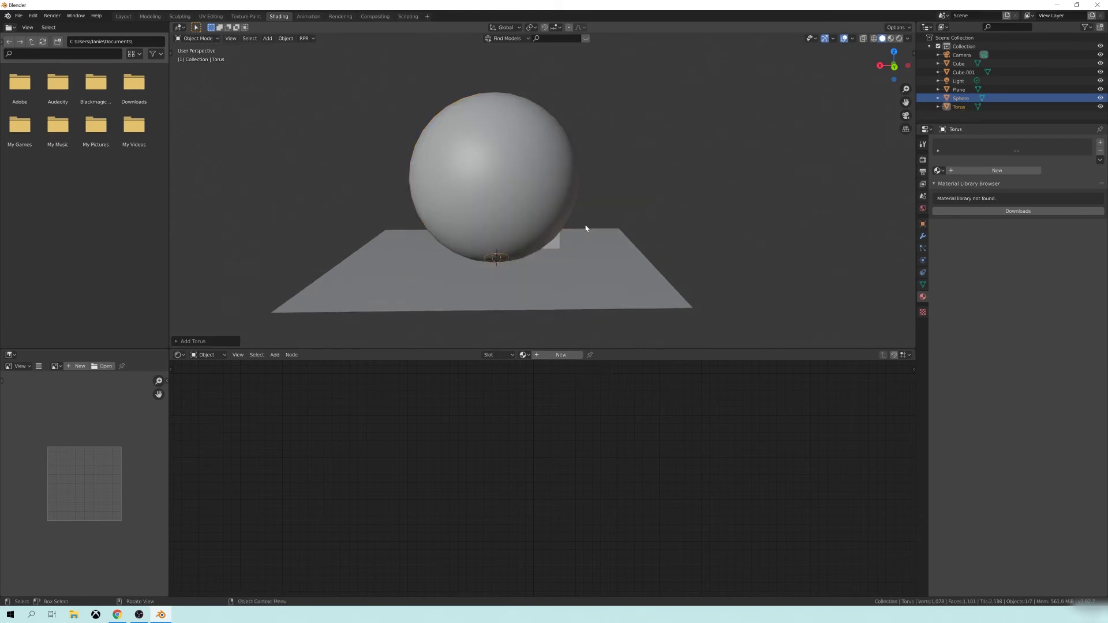
pyautogui.press('s')
pyautogui.click(311, 247)
pyautogui.press('g')
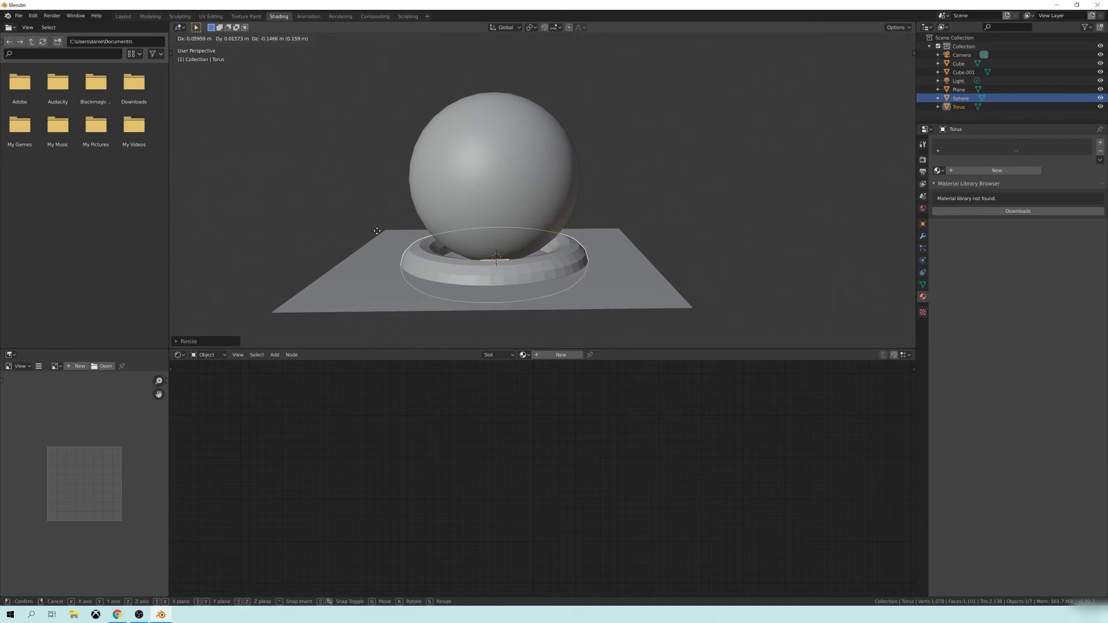
pyautogui.press('z')
pyautogui.click(375, 151)
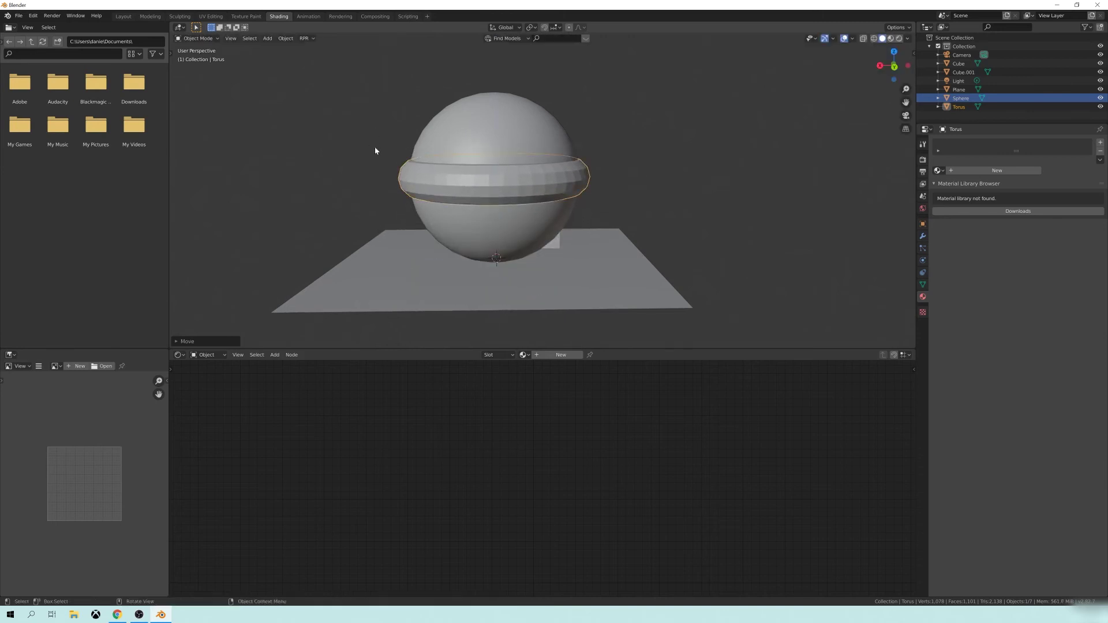
pyautogui.rightClick(522, 187)
pyautogui.click(525, 191)
pyautogui.moveTo(596, 231); pyautogui.dragTo(651, 254, button='middle')
# Step: Scale Cube.001 into a large box centred over the sphere, sized to enclose sphere and torus in wireframe
pyautogui.click(577, 246)
pyautogui.press('s')
pyautogui.click(476, 209)
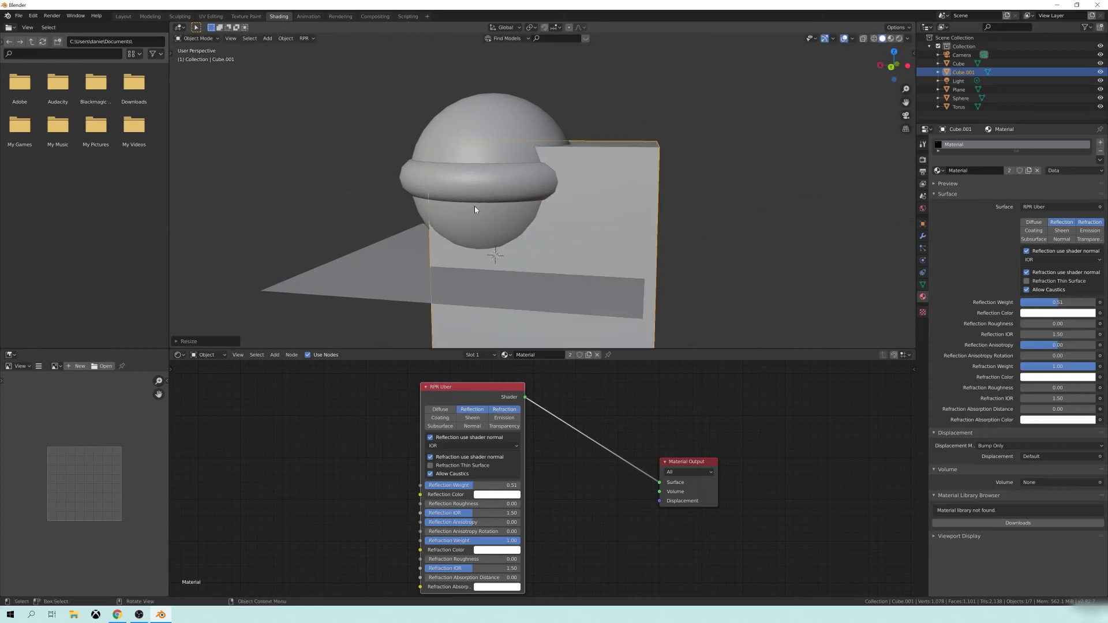
pyautogui.press('KP_1')
pyautogui.press('g')
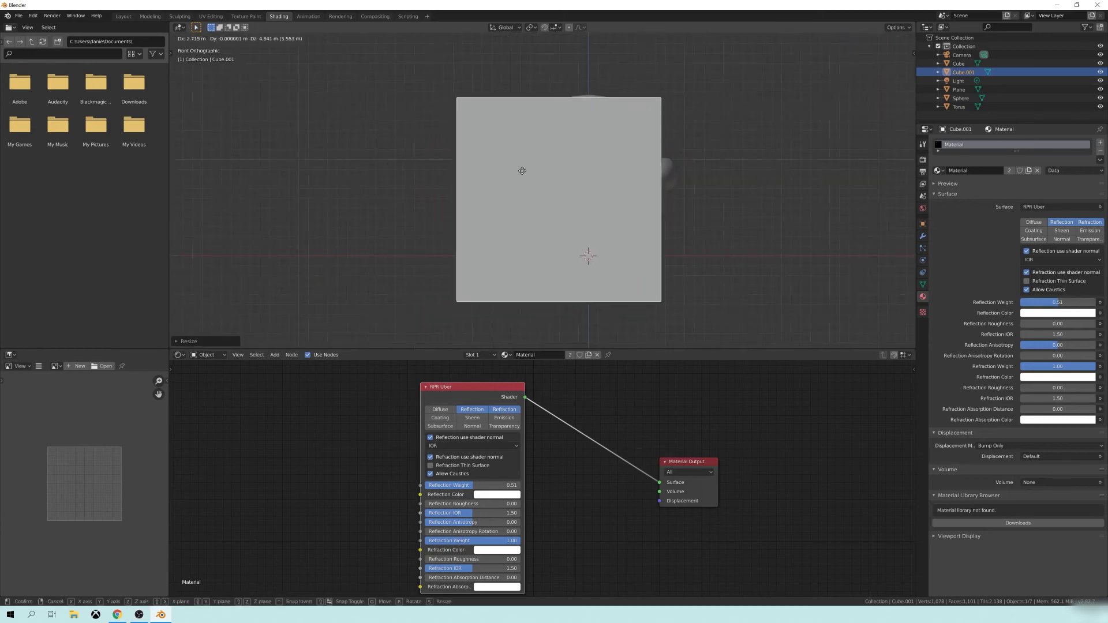
pyautogui.click(549, 141)
pyautogui.press('z')
pyautogui.click(638, 195)
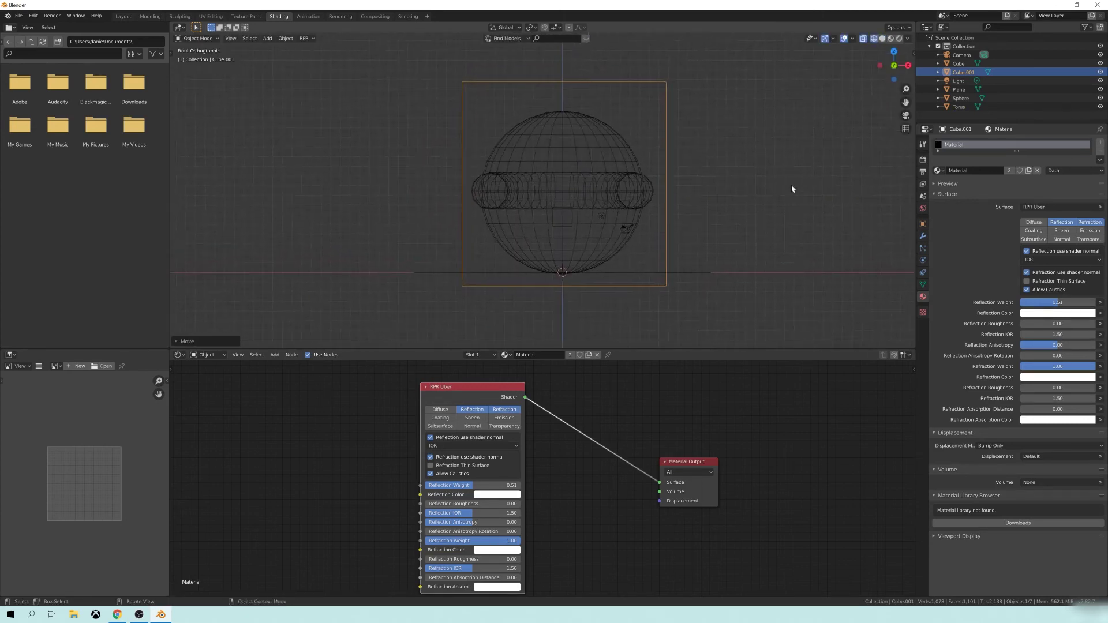
pyautogui.press('s')
pyautogui.click(744, 191)
pyautogui.press('s')
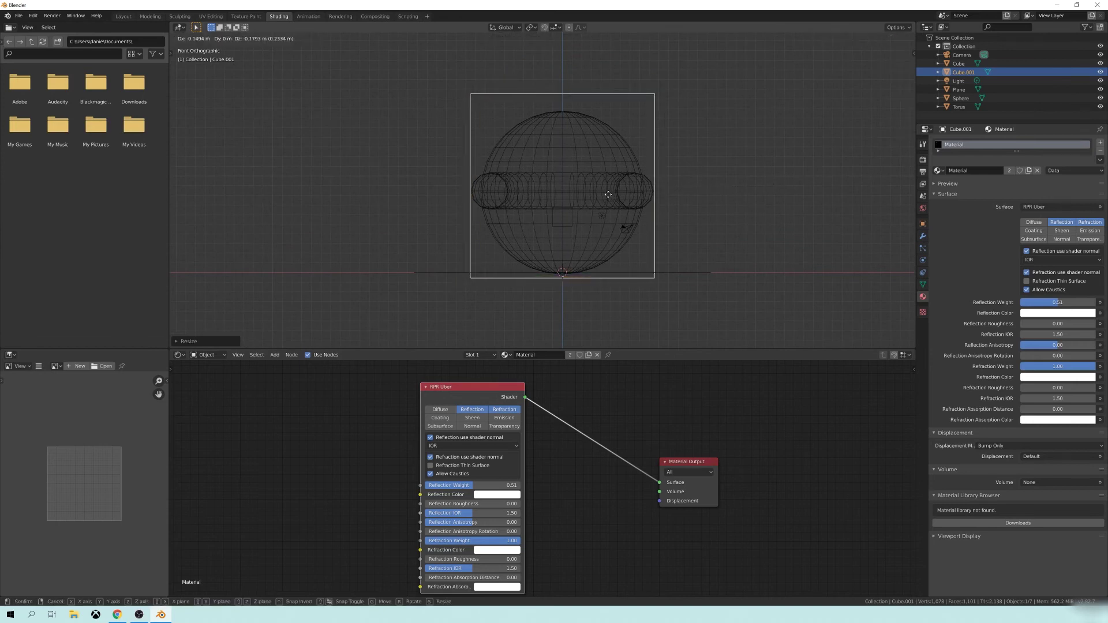
pyautogui.click(594, 201)
# Step: Move the small cube named Cube up along Z
pyautogui.click(573, 215)
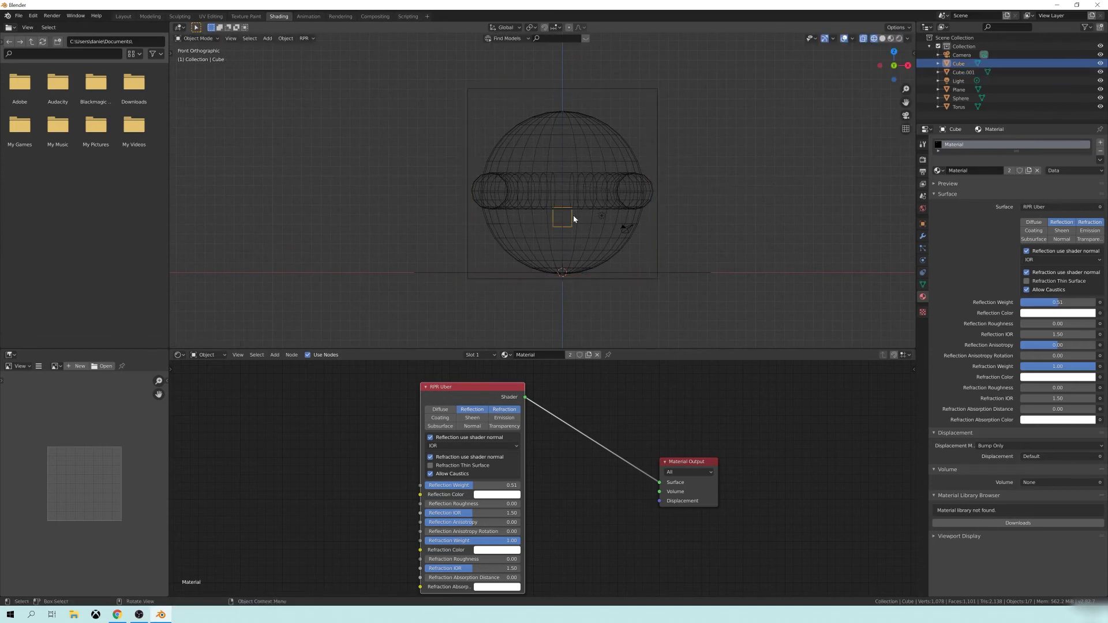
pyautogui.press('g')
pyautogui.press('z')
pyautogui.click(601, 192)
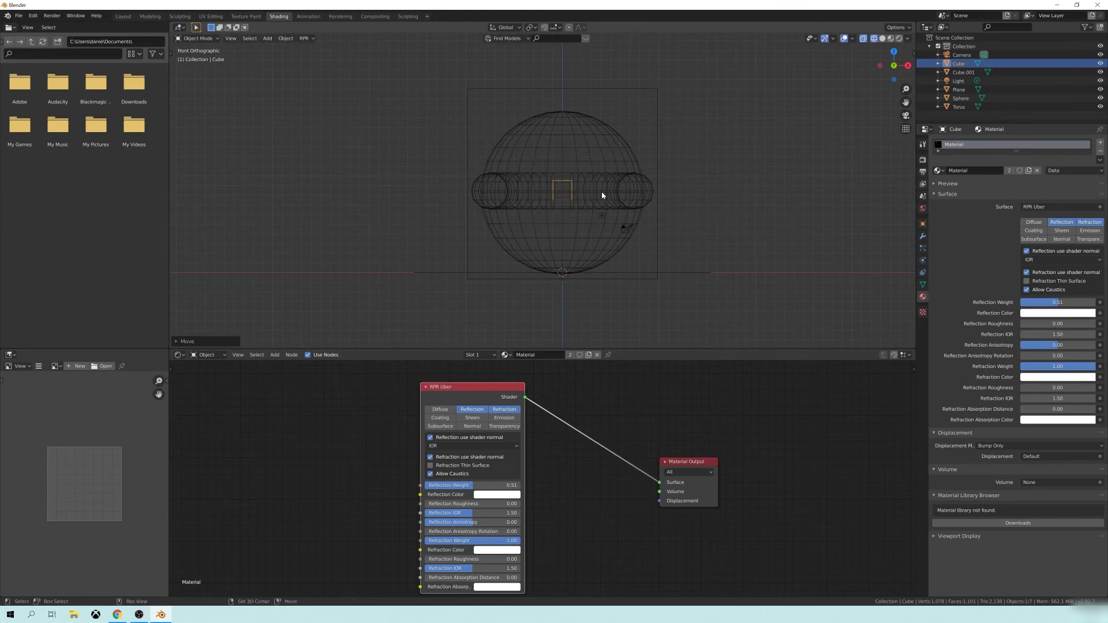
pyautogui.moveTo(601, 191); pyautogui.dragTo(705, 297, button='middle')
pyautogui.click(659, 276)
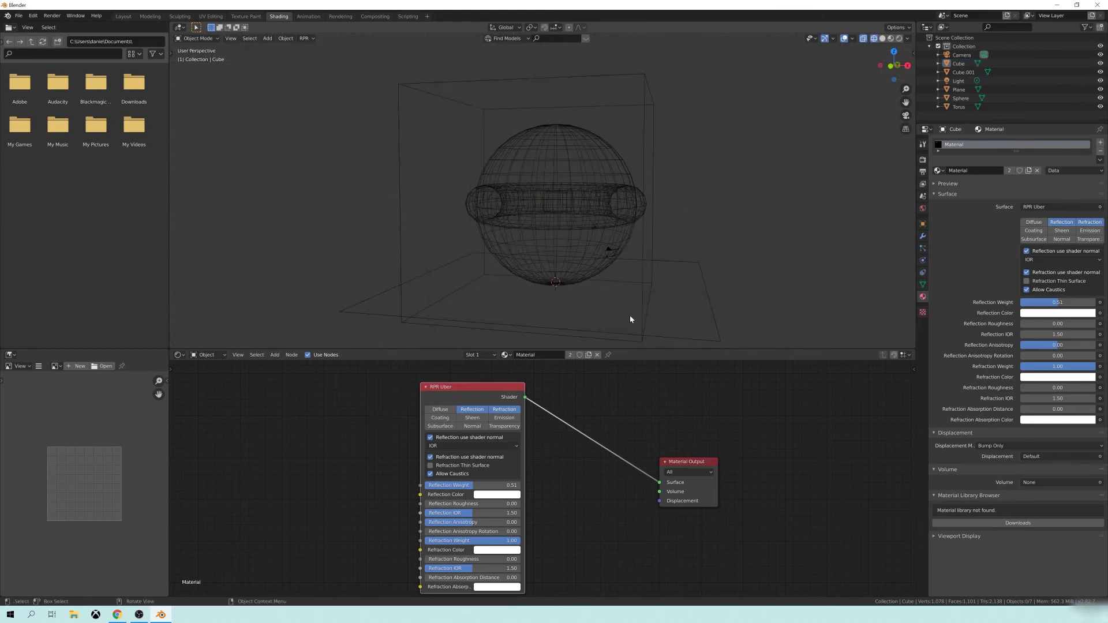
# Step: Select the outer cube, torus, sphere and small cube and raise them together along Z
pyautogui.click(648, 302)
pyautogui.keyDown('shift'); pyautogui.click(570, 210); pyautogui.keyUp('shift')
pyautogui.keyDown('shift'); pyautogui.click(564, 193); pyautogui.keyUp('shift')
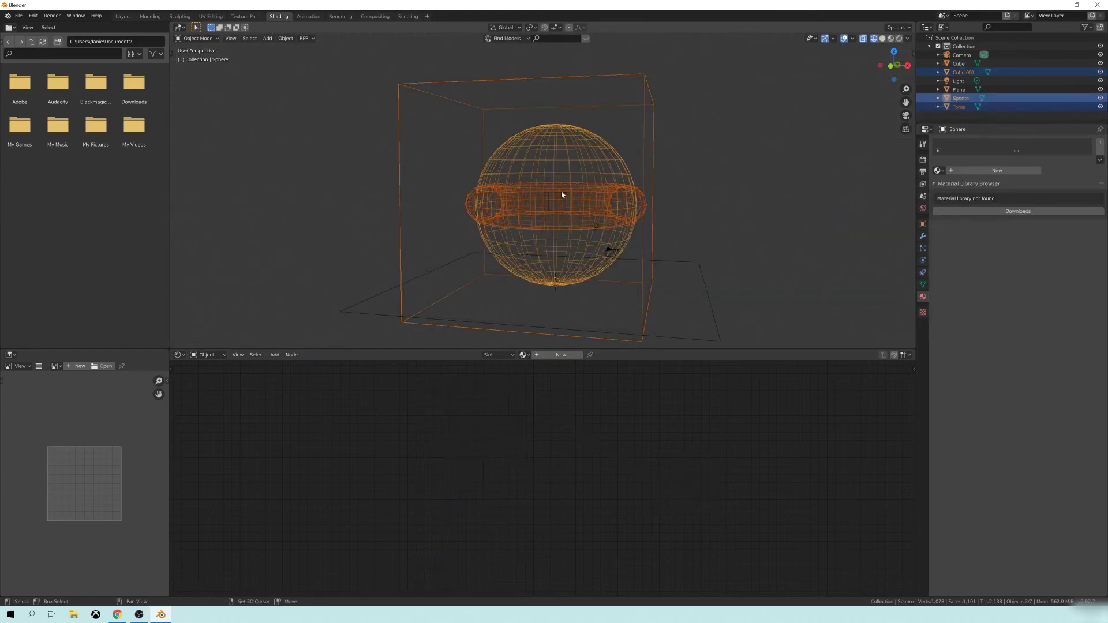
pyautogui.keyDown('shift'); pyautogui.click(559, 199); pyautogui.keyUp('shift')
pyautogui.keyDown('shift'); pyautogui.click(566, 196); pyautogui.keyUp('shift')
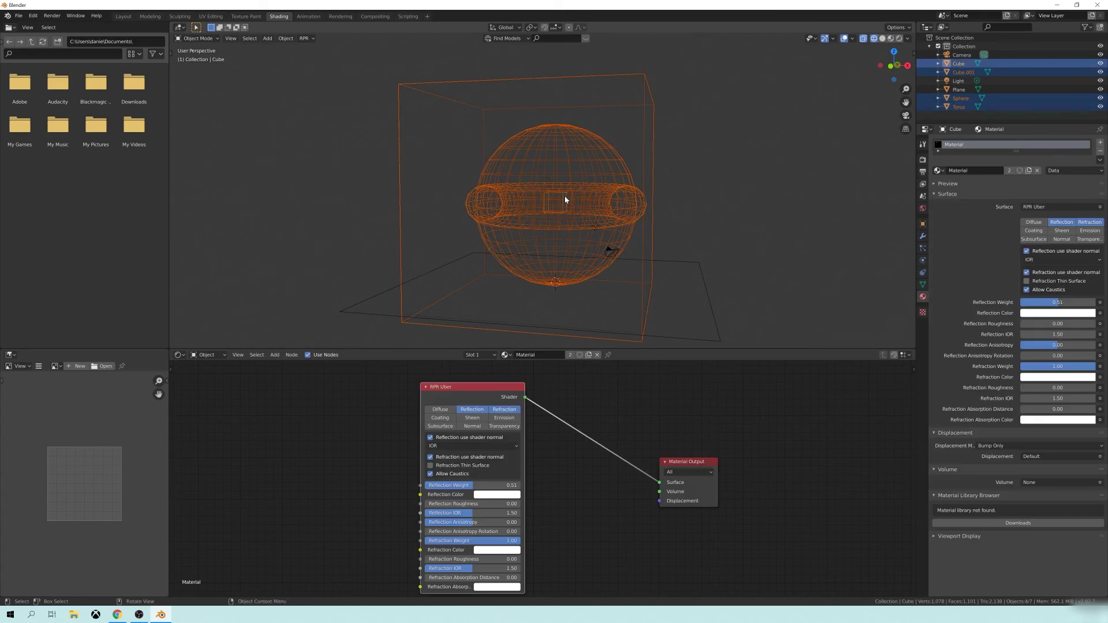
pyautogui.press('g')
pyautogui.press('z')
pyautogui.click(592, 223)
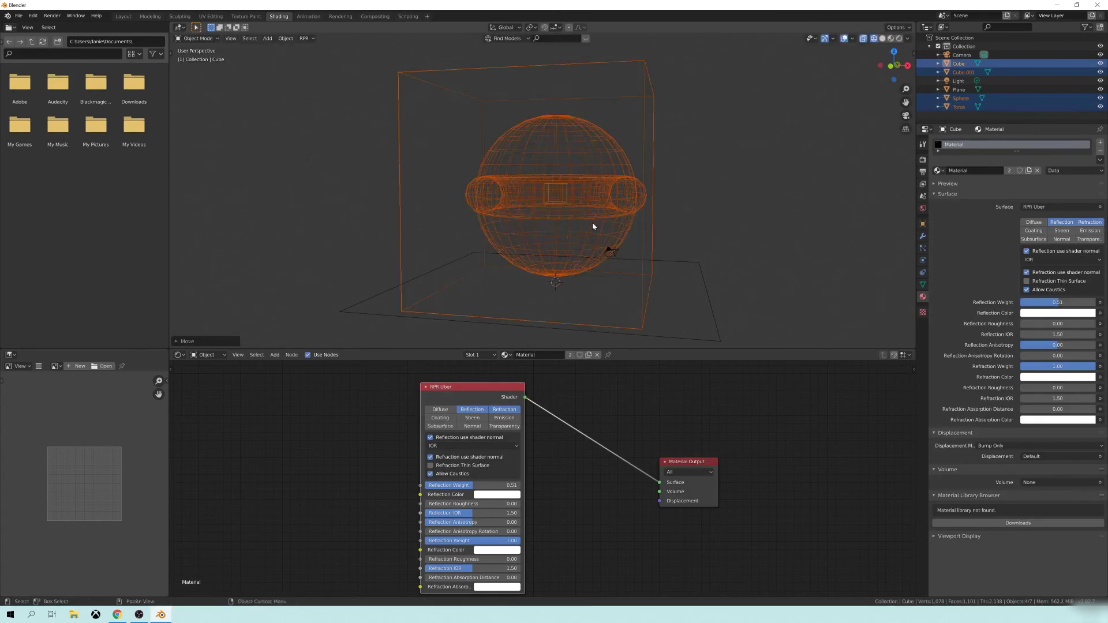
pyautogui.moveTo(592, 223); pyautogui.dragTo(604, 218, button='middle')
pyautogui.hotkey('alt', 'a')
pyautogui.moveTo(537, 198); pyautogui.dragTo(584, 211, button='middle')
# Step: Reset the large cube's location with Alt+G and lower it onto the floor plane in front ortho view
pyautogui.click(700, 138)
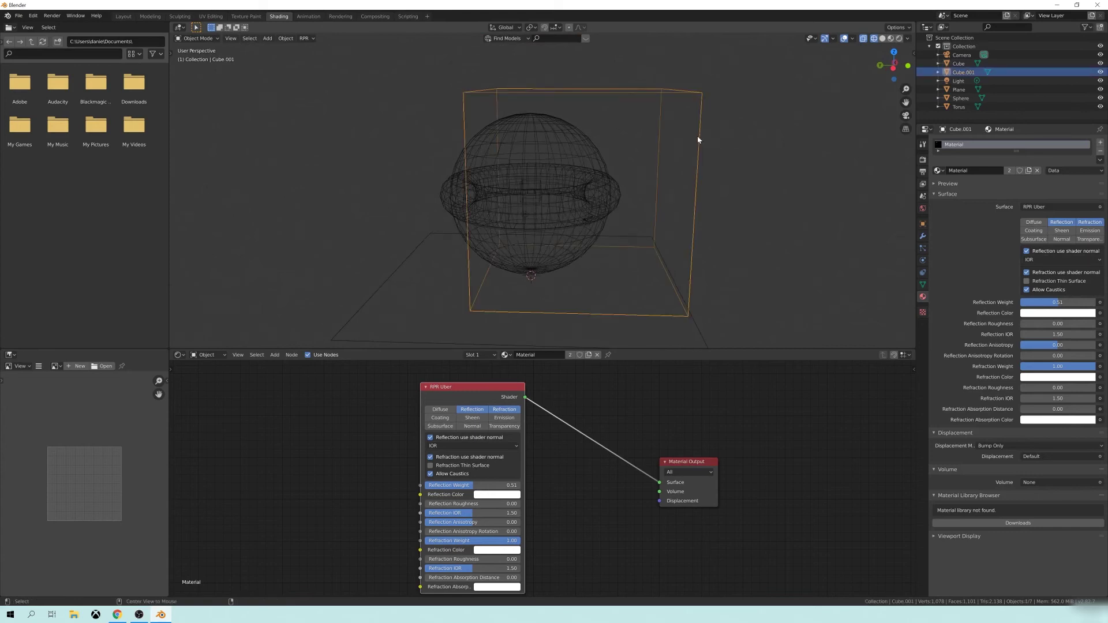
pyautogui.hotkey('alt', 'g')
pyautogui.press('g')
pyautogui.press('KP_1')
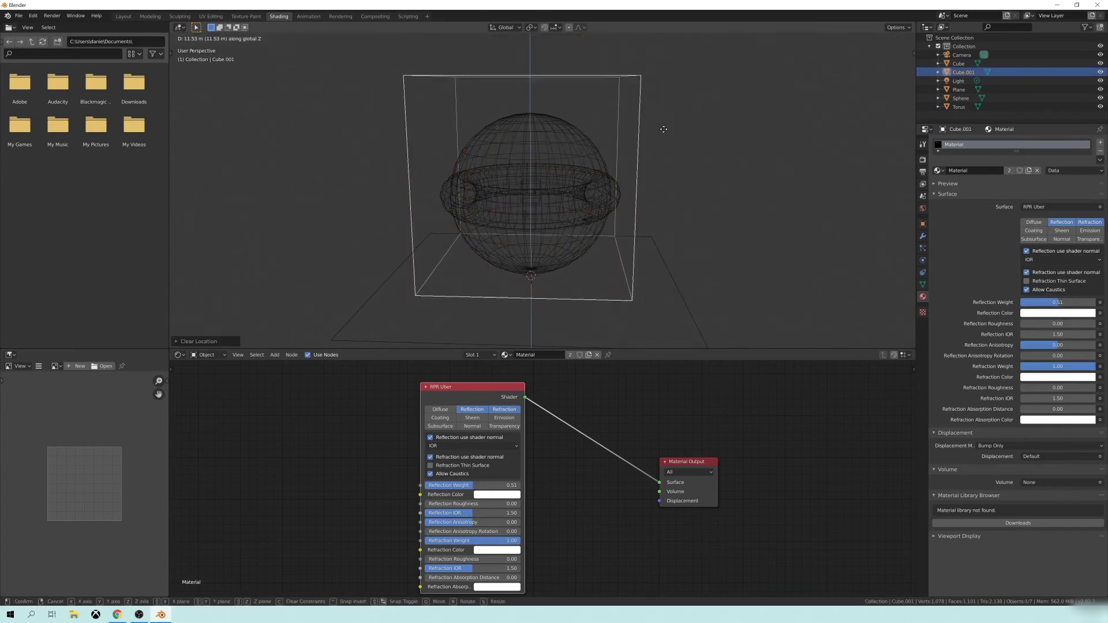
pyautogui.click(668, 232)
pyautogui.press('g')
pyautogui.press('z')
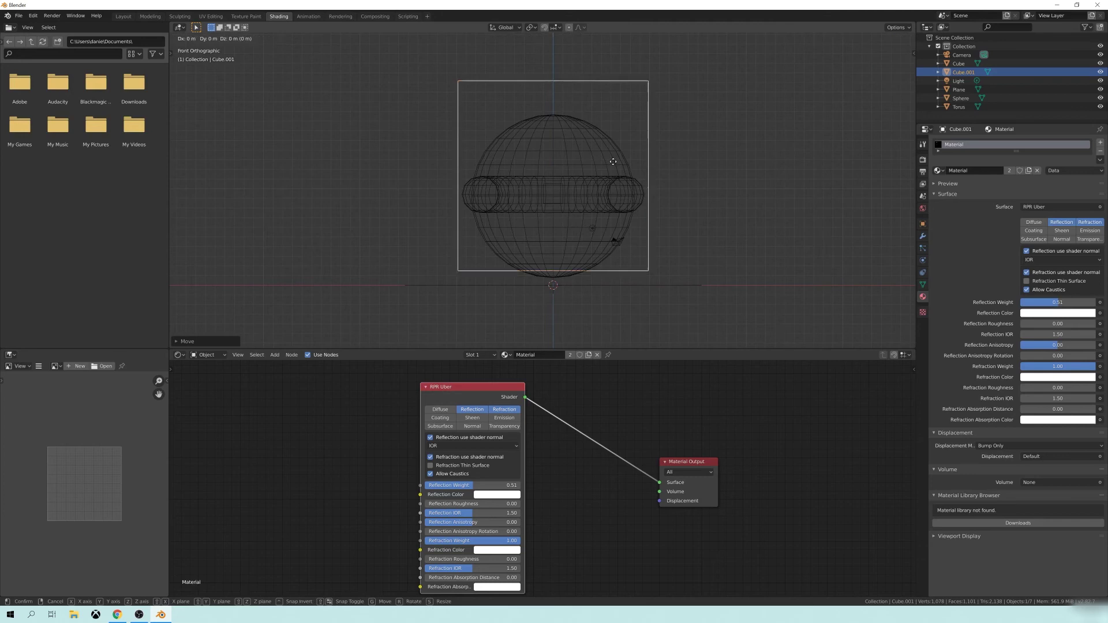
pyautogui.click(643, 315)
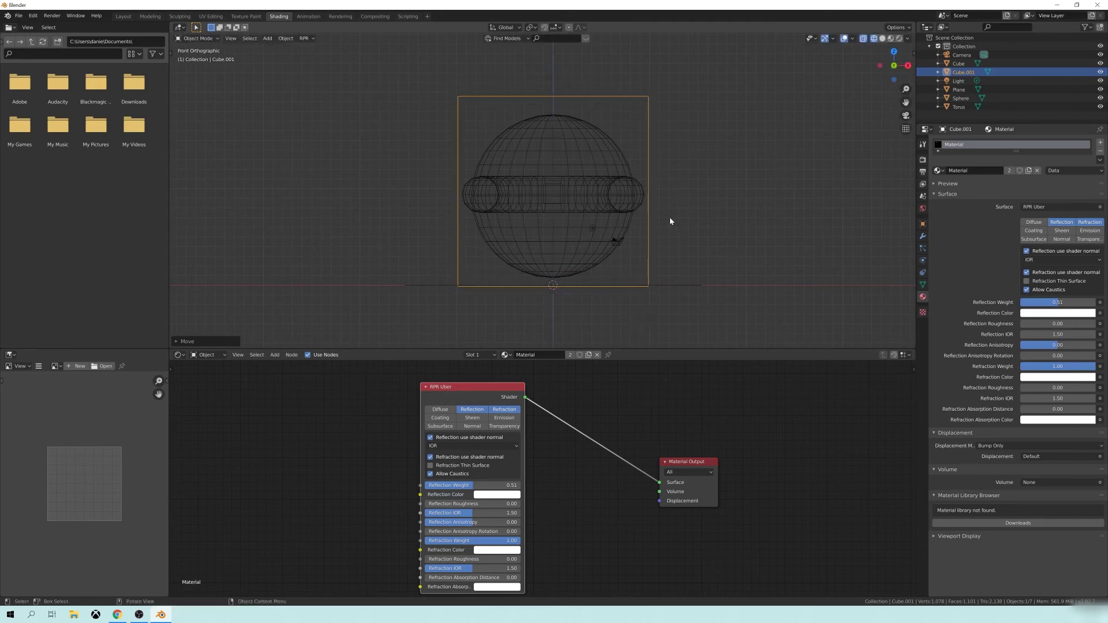
pyautogui.moveTo(669, 218); pyautogui.dragTo(647, 237, button='middle')
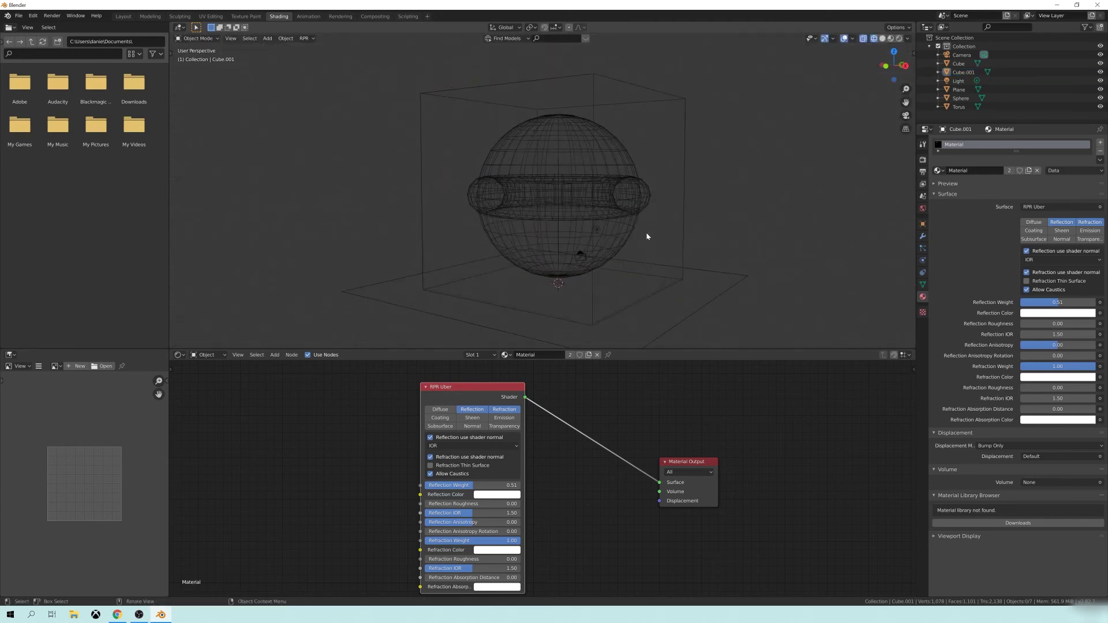
pyautogui.click(552, 197)
pyautogui.keyDown('shift'); pyautogui.click(563, 188); pyautogui.keyUp('shift')
pyautogui.click(563, 188)
# Step: Assign the existing 'Material' to the torus and Ctrl+L link it to the sphere and cubes
pyautogui.moveTo(439, 68); pyautogui.dragTo(704, 206)
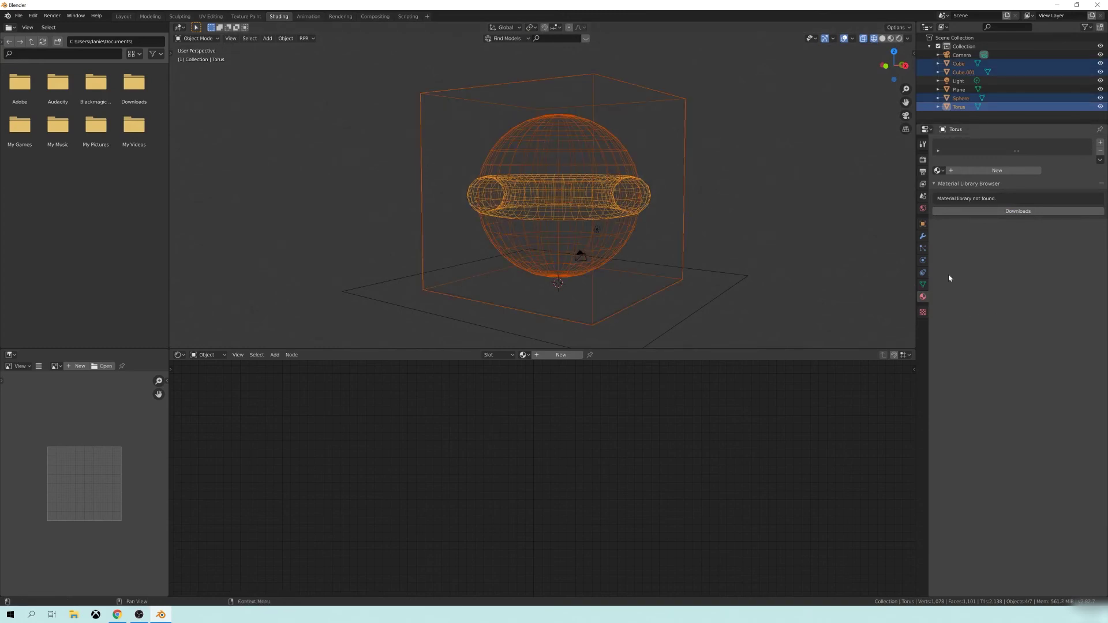
pyautogui.click(938, 171)
pyautogui.click(958, 191)
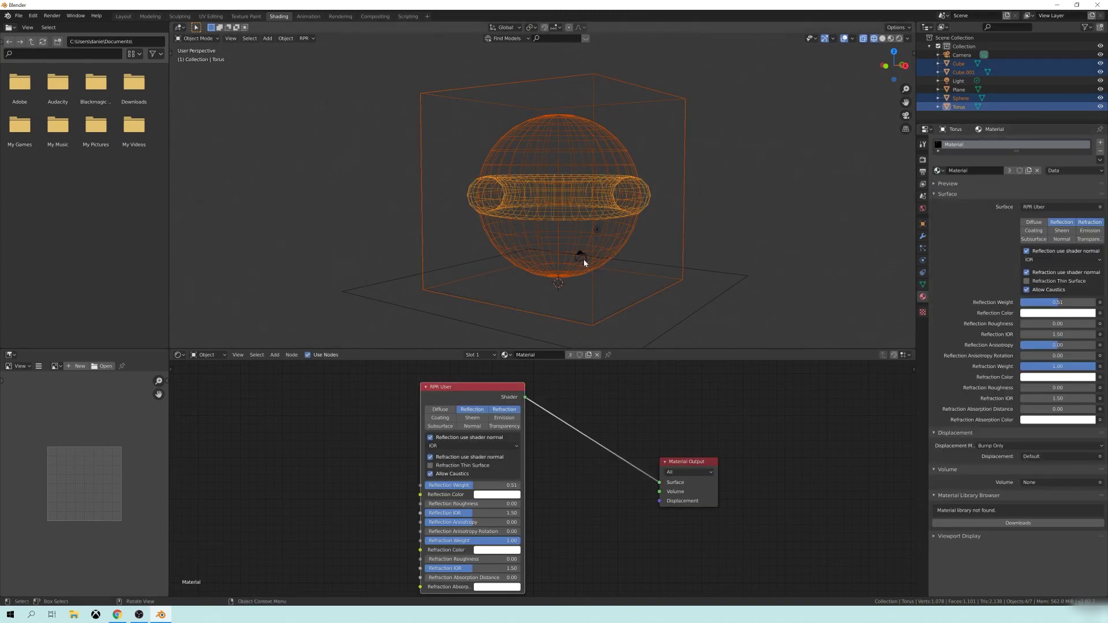
pyautogui.hotkey('ctrl', 'l')
pyautogui.moveTo(584, 259)
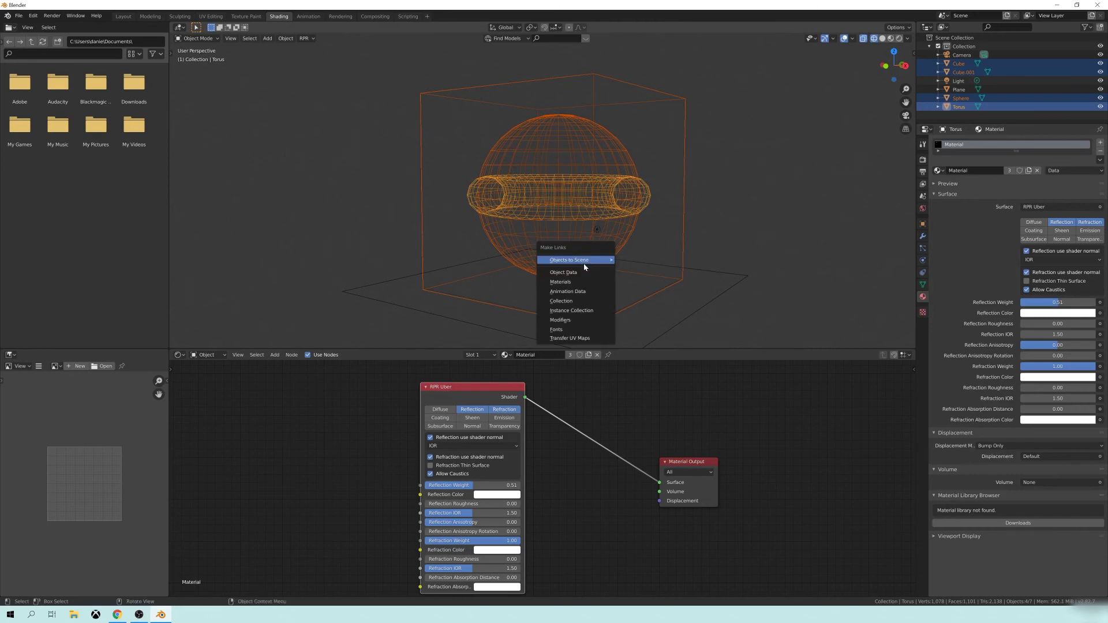
pyautogui.click(561, 282)
pyautogui.moveTo(577, 280); pyautogui.dragTo(635, 252, button='middle')
pyautogui.click(635, 252)
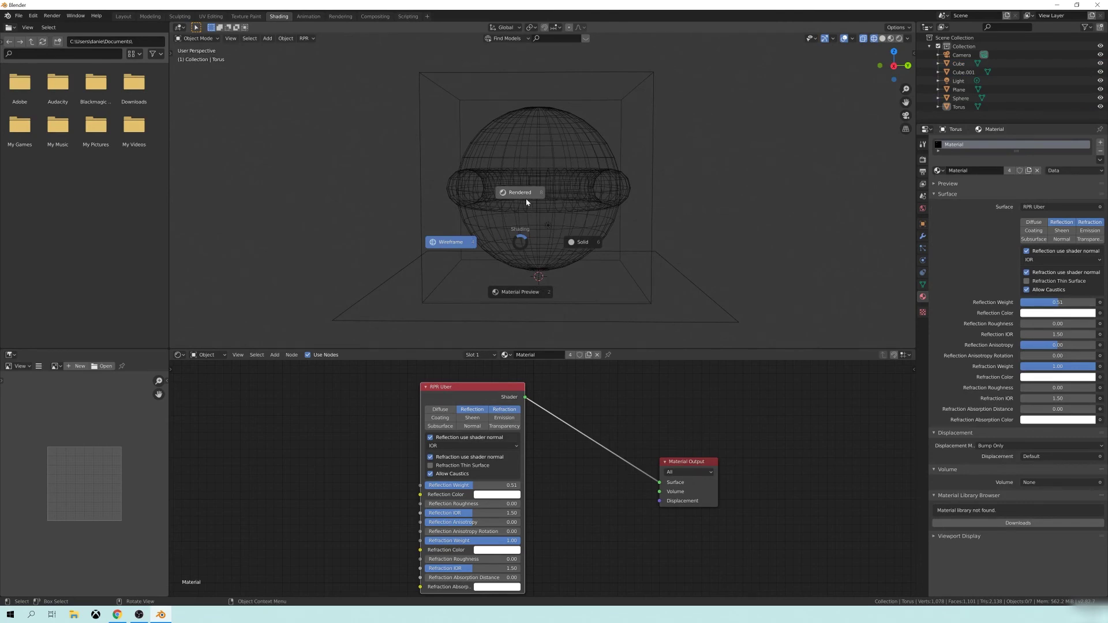
# Step: Switch to Rendered shading and set ProRender viewport Render Quality to High, orbiting toward the shore
pyautogui.click(526, 202)
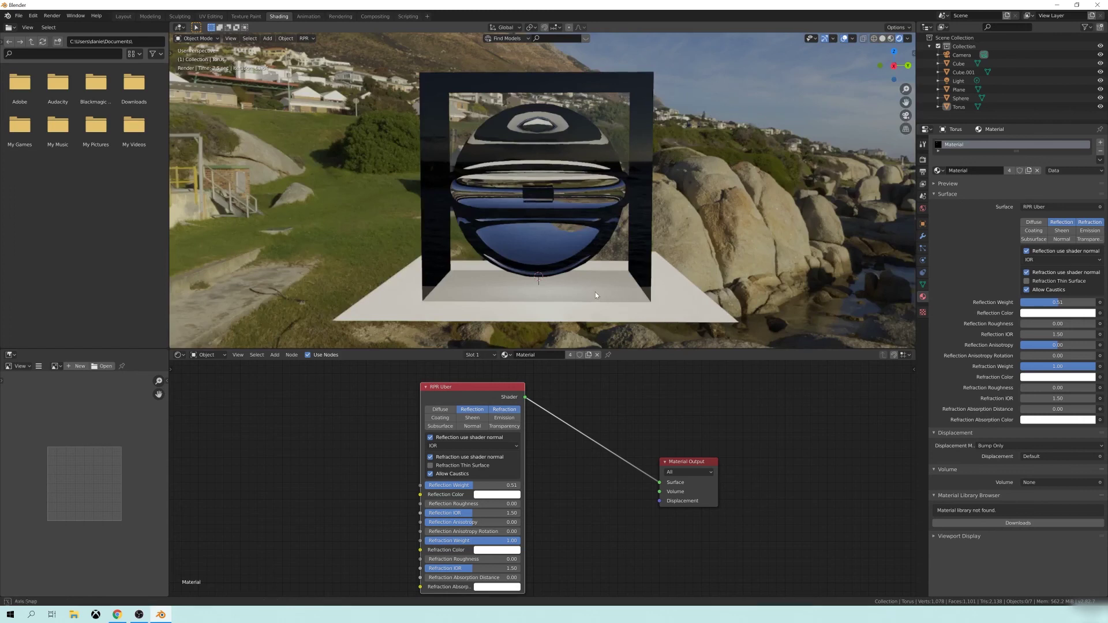
pyautogui.moveTo(596, 295); pyautogui.dragTo(497, 289, button='middle')
pyautogui.click(304, 38)
pyautogui.click(327, 54)
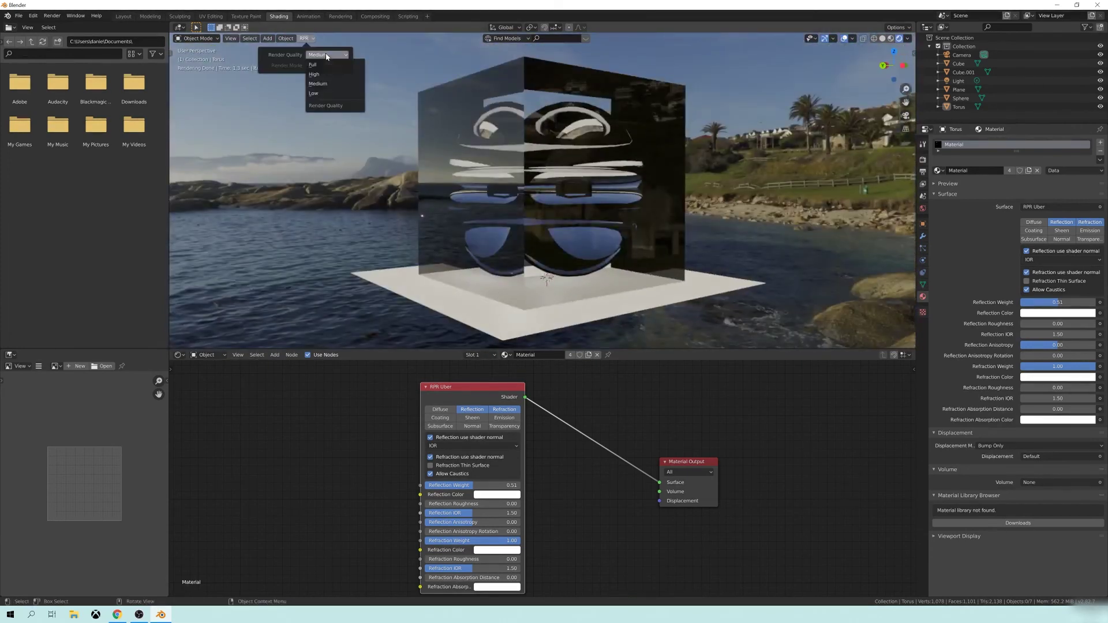
pyautogui.click(330, 74)
pyautogui.moveTo(577, 254)
pyautogui.mouseDown(button='middle')
pyautogui.moveTo(641, 251)
pyautogui.moveTo(584, 233)
pyautogui.mouseUp(button='middle')
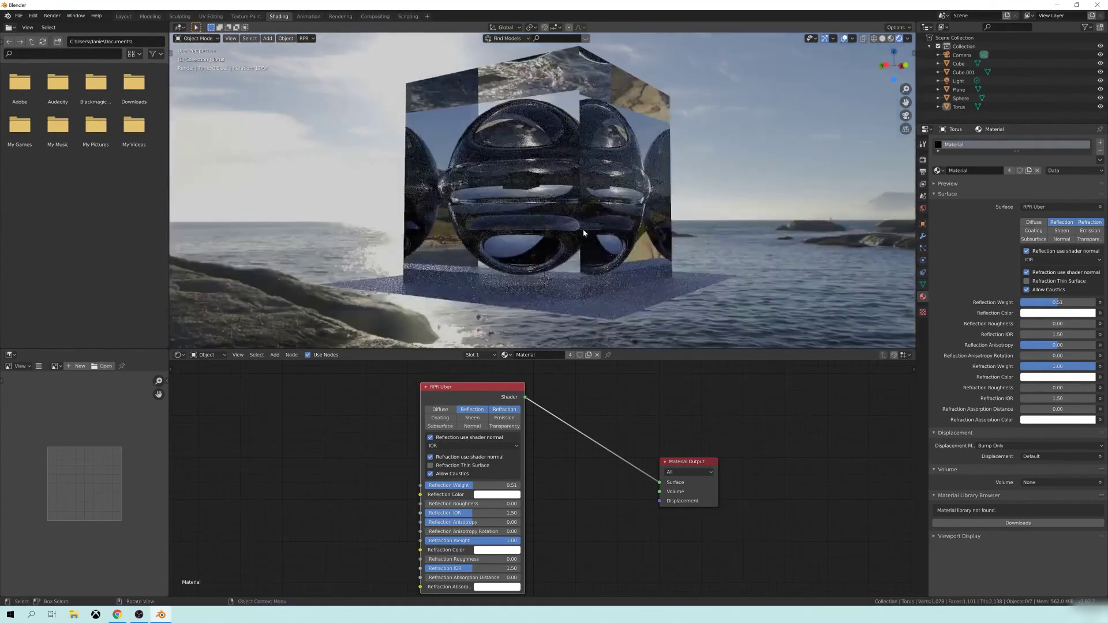
pyautogui.click(304, 39)
pyautogui.click(329, 54)
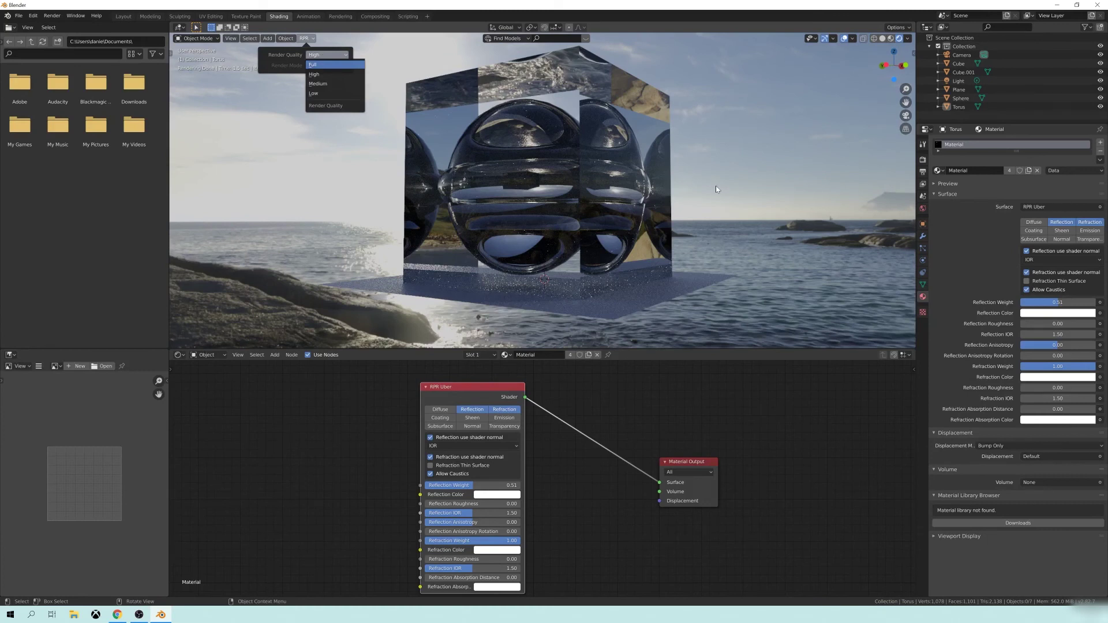
pyautogui.press('Return')
pyautogui.moveTo(716, 188); pyautogui.dragTo(580, 217, button='middle')
pyautogui.scroll(-4, 580, 217)
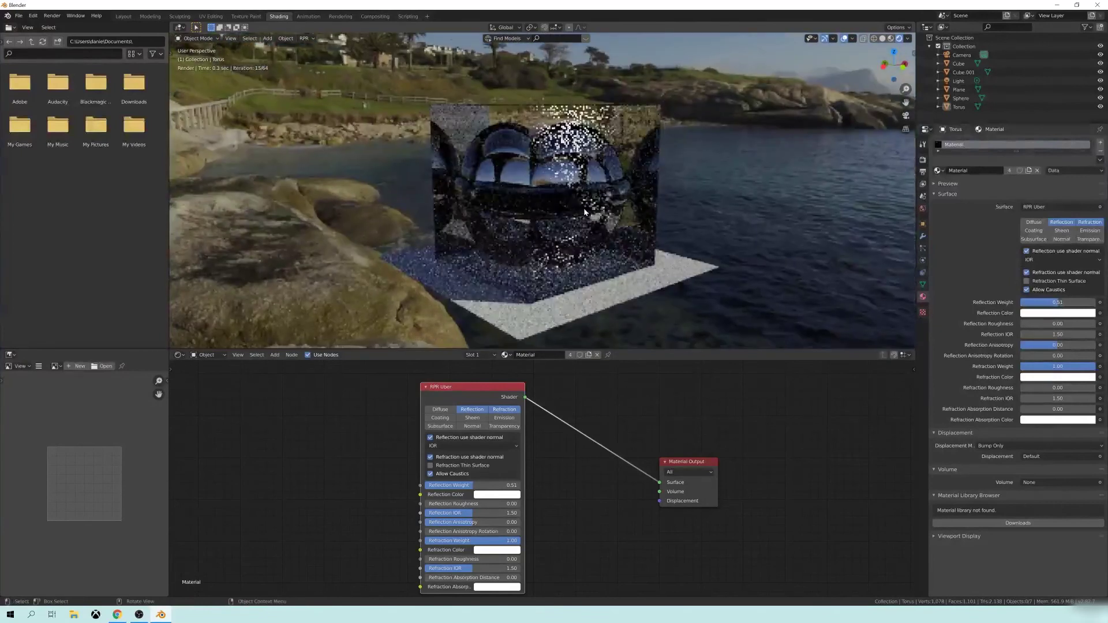
# Step: Select Cube.001, enable Refraction Thin Surface on the RPR Uber node, and orbit to inspect the glass
pyautogui.click(597, 121)
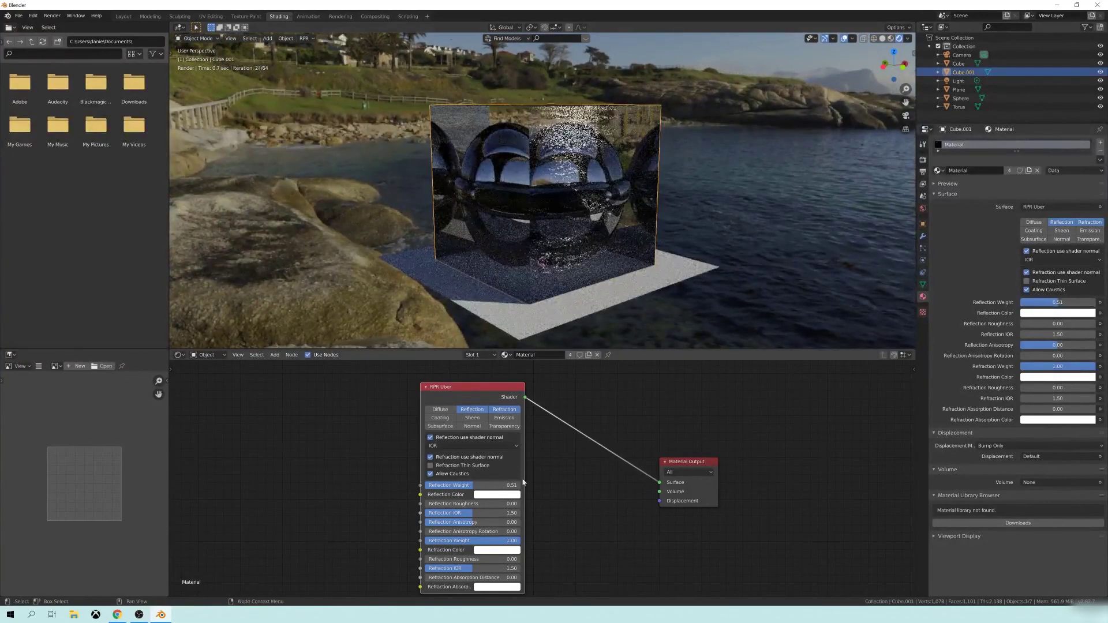
pyautogui.moveTo(445, 478); pyautogui.dragTo(425, 488, button='middle')
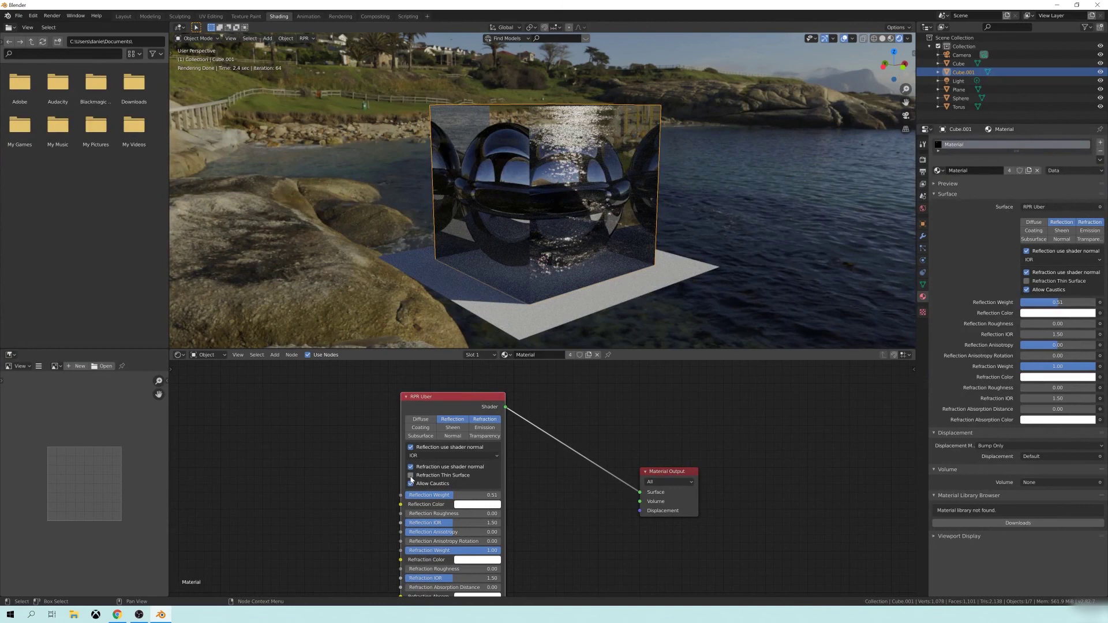
pyautogui.click(411, 476)
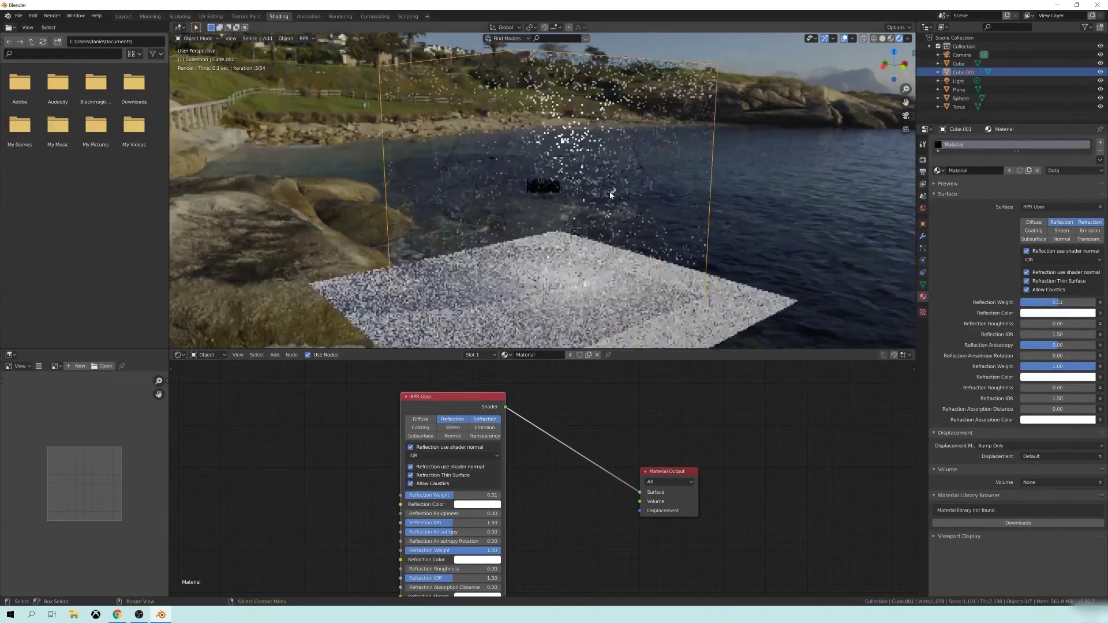
pyautogui.moveTo(621, 198); pyautogui.dragTo(627, 186, button='middle')
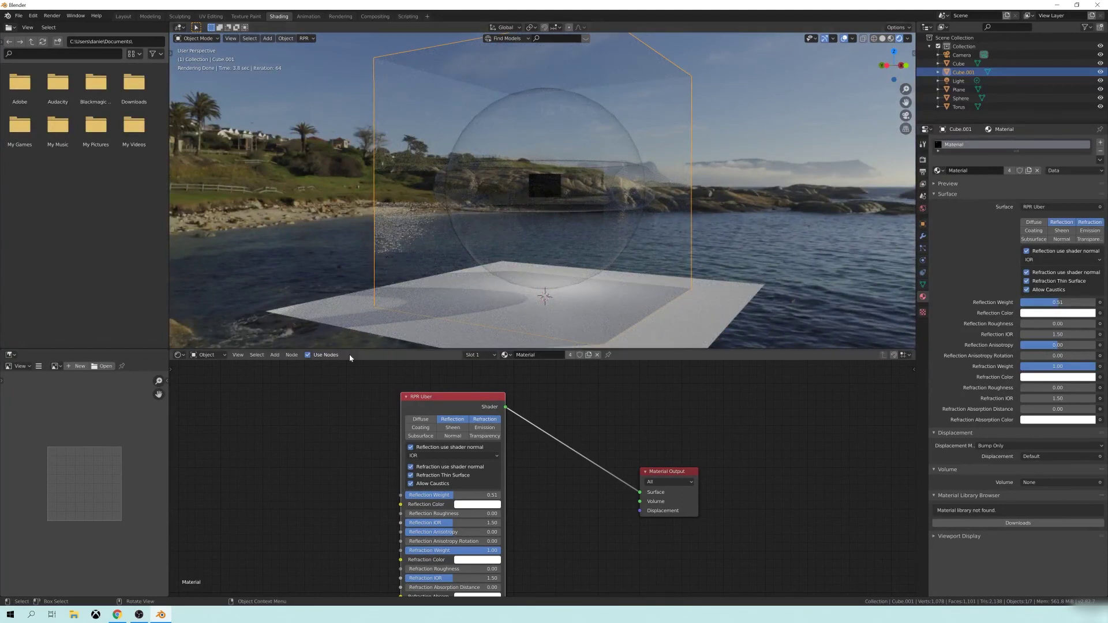
pyautogui.moveTo(566, 141); pyautogui.dragTo(673, 228, button='middle')
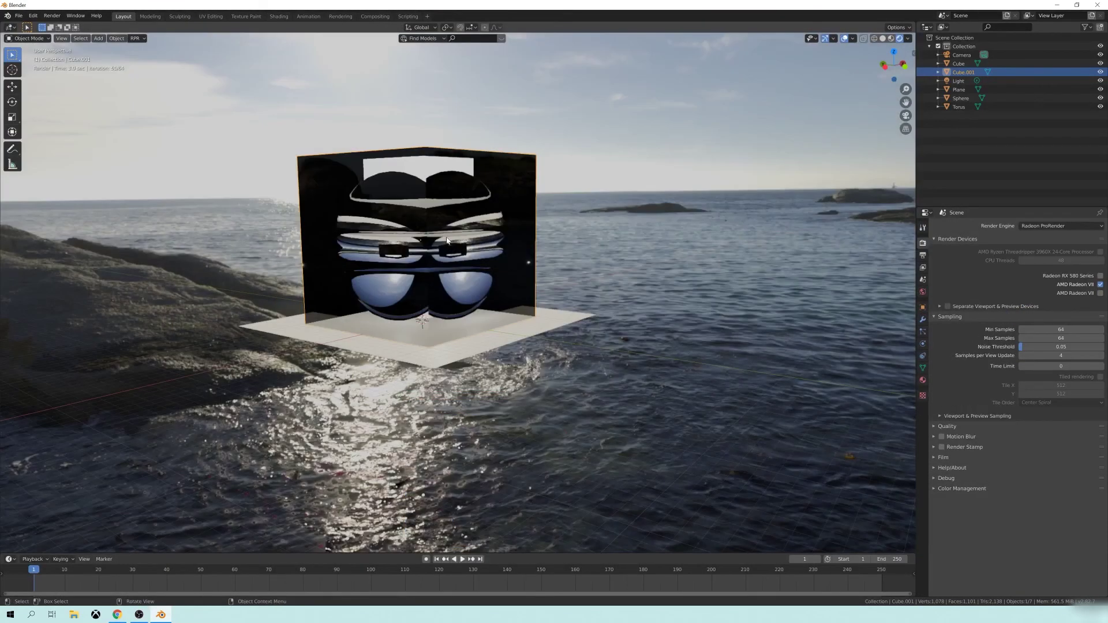
pyautogui.moveTo(458, 220)
pyautogui.mouseDown(button='middle')
pyautogui.moveTo(452, 247)
pyautogui.moveTo(478, 281)
pyautogui.moveTo(435, 279)
pyautogui.moveTo(471, 255)
pyautogui.moveTo(468, 233)
pyautogui.mouseUp(button='middle')
pyautogui.scroll(5, 493, 283)
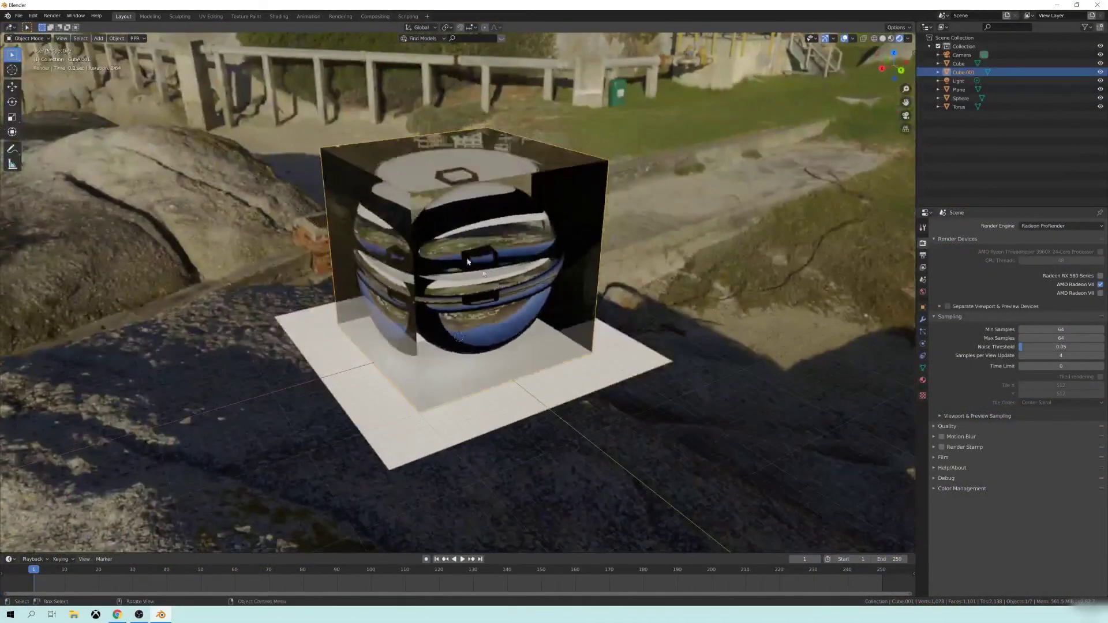
pyautogui.moveTo(457, 264); pyautogui.dragTo(104, 120, button='middle')
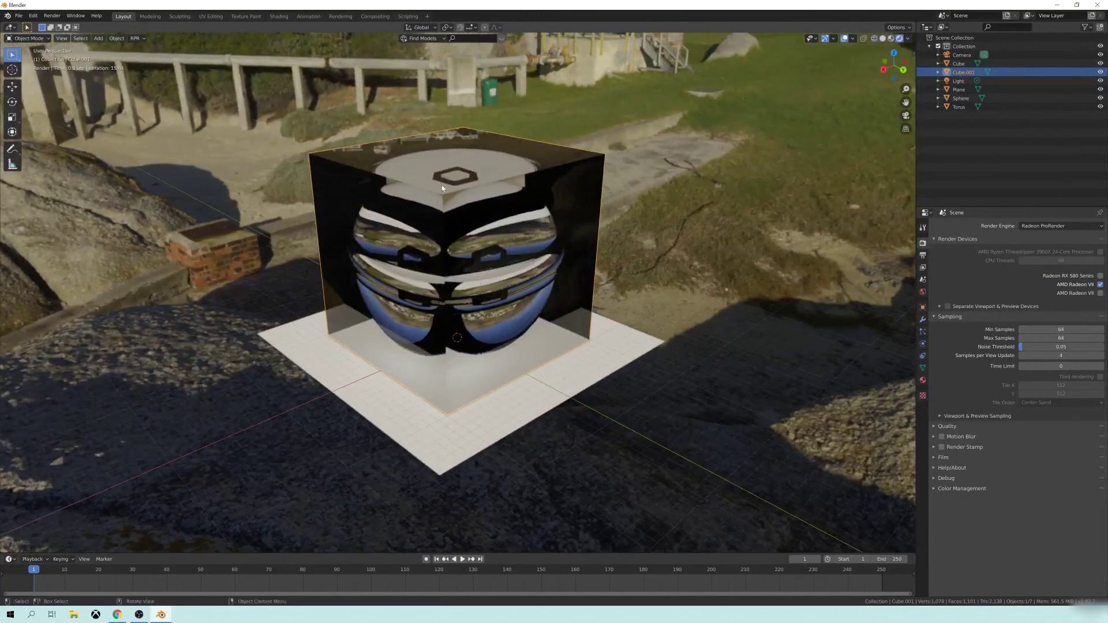